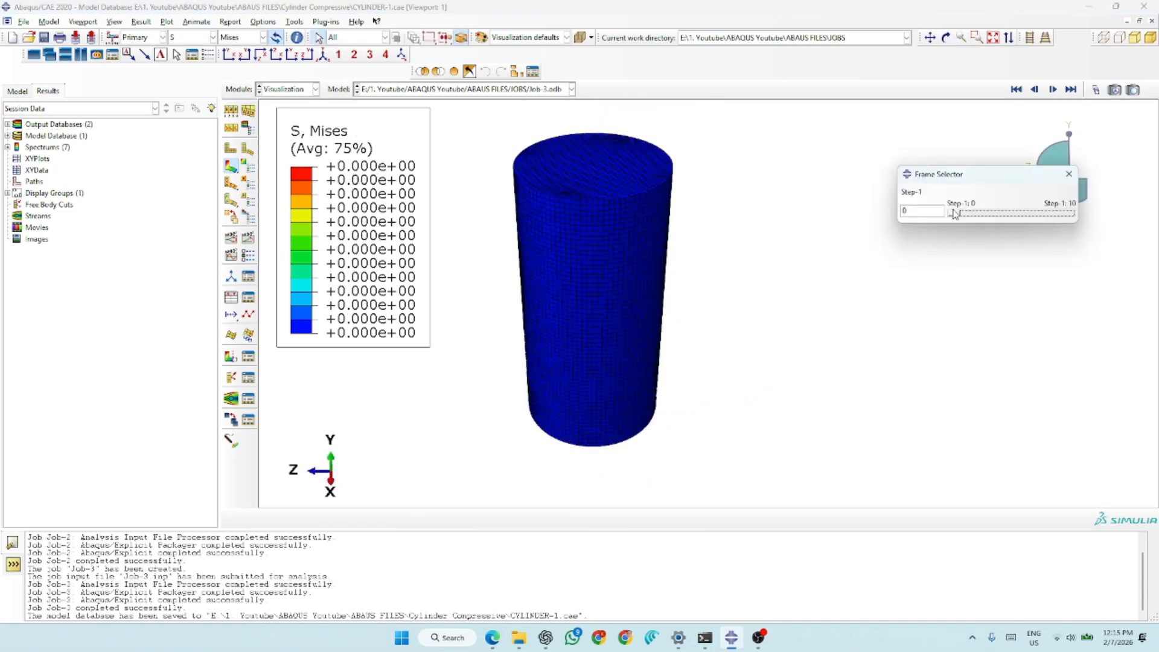
- Plot the DAMAGEC field output on the cylinder and step through the Step-1 frames up to the last one
drag(957, 215, 1080, 217)
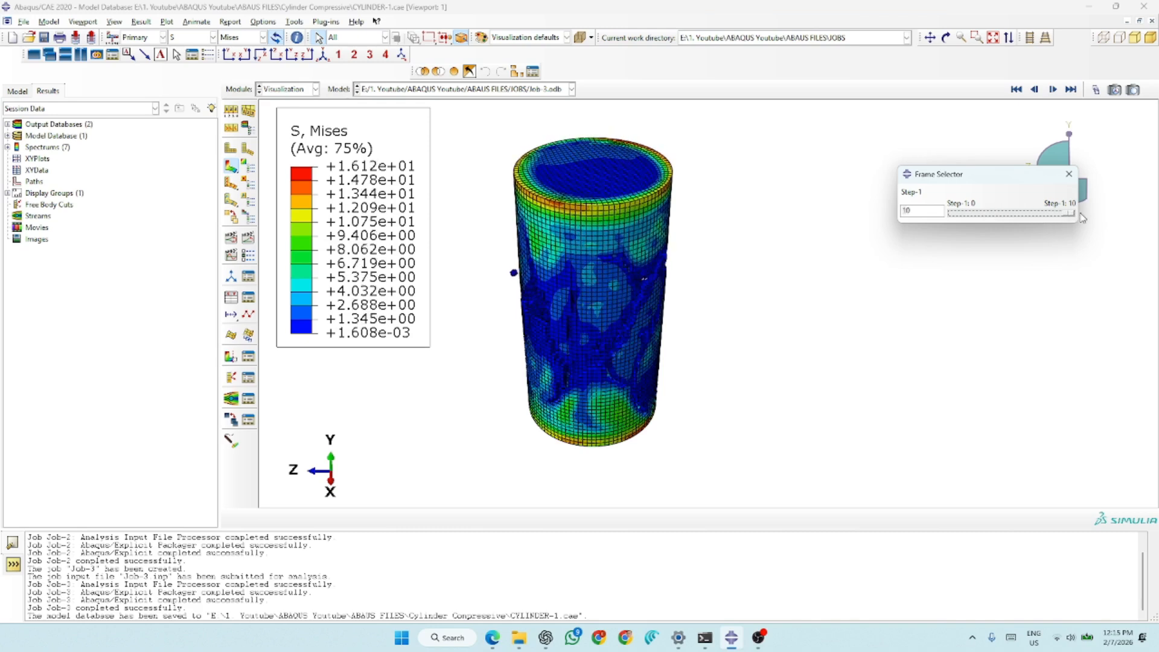
click(203, 38)
click(200, 75)
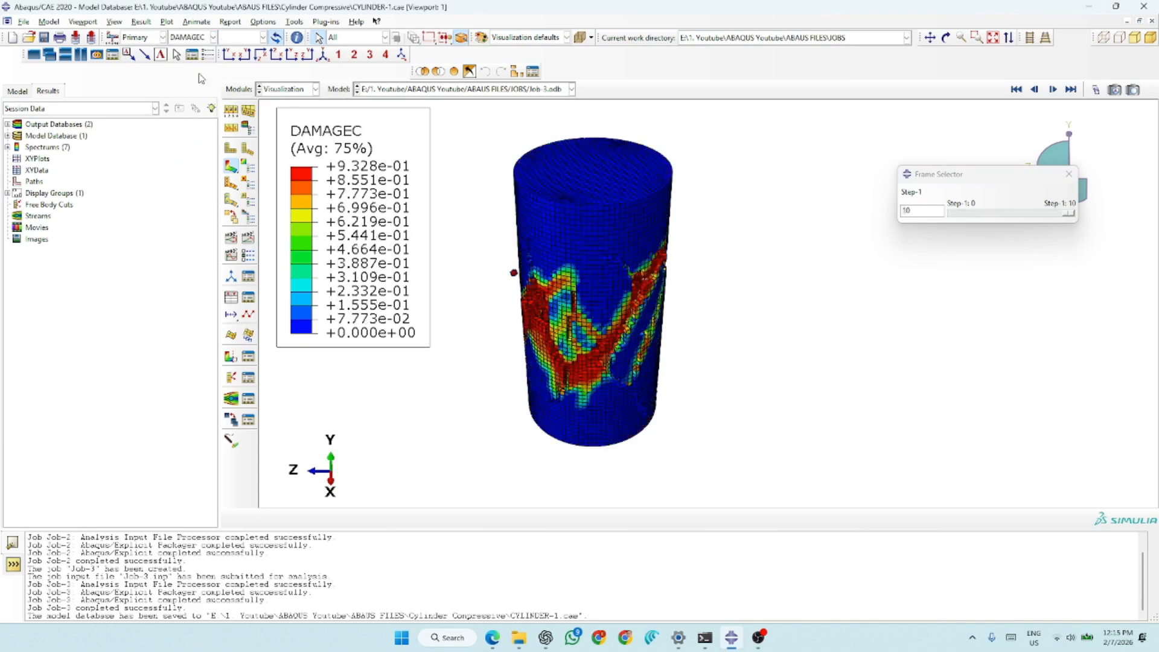
drag(1068, 216, 994, 229)
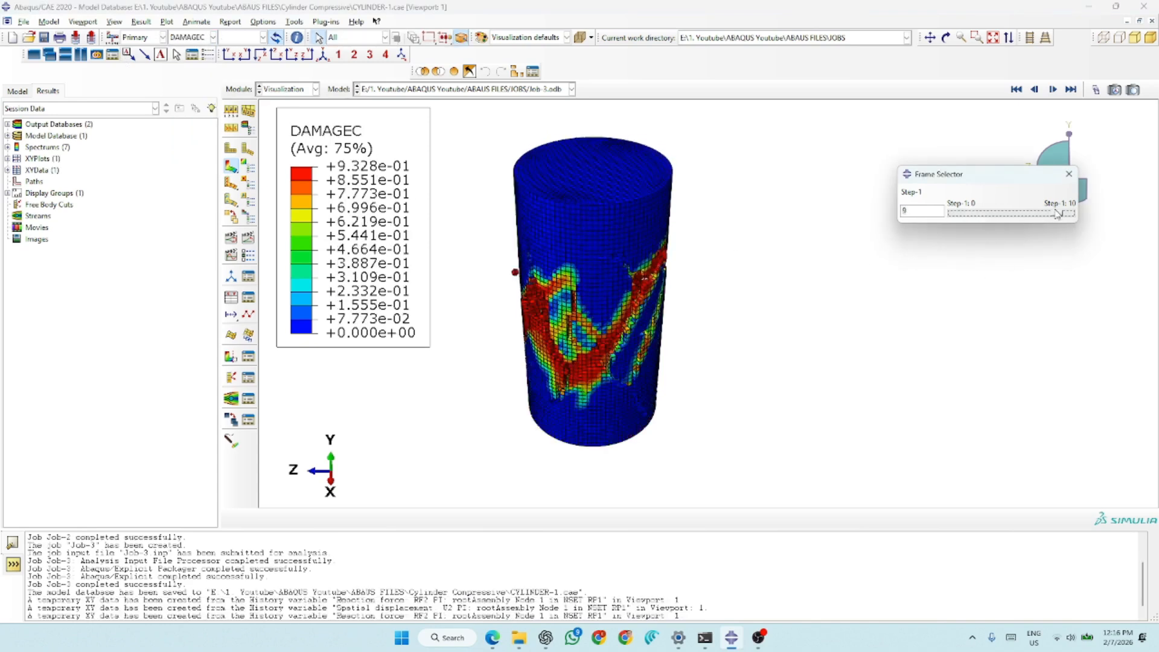
mouse_move(1061, 220)
mouse_down()
mouse_move(1008, 215)
mouse_move(1068, 212)
mouse_up()
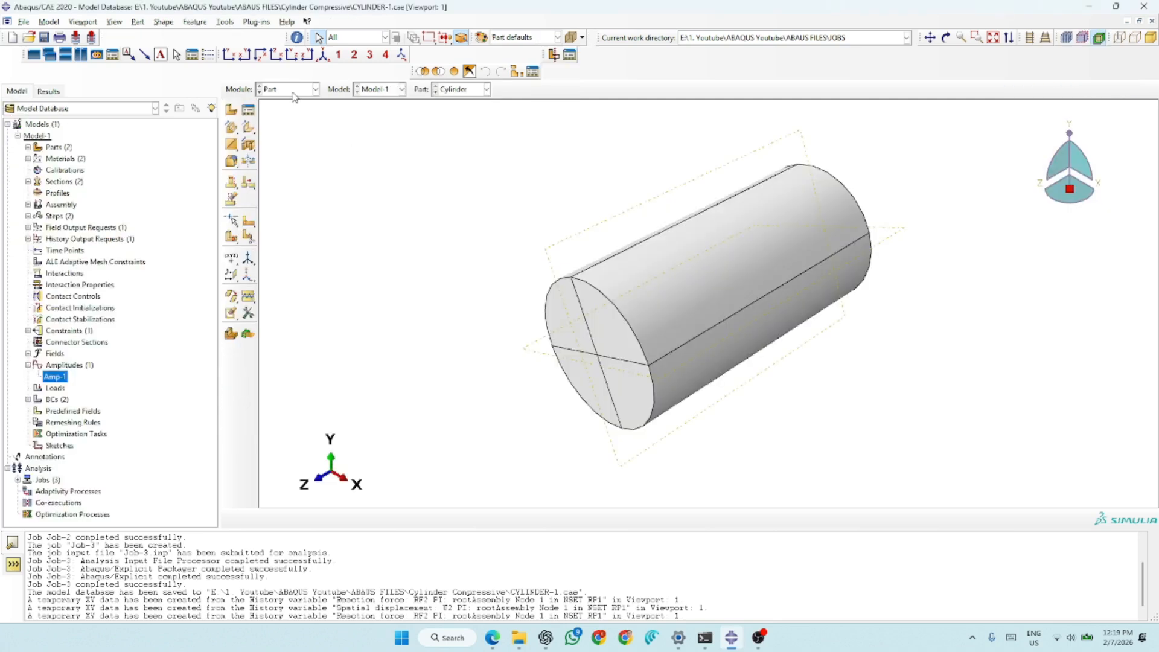
- Start a new 3D deformable part named Part-3 with a solid extrusion base feature and an approximate size of 200
click(294, 95)
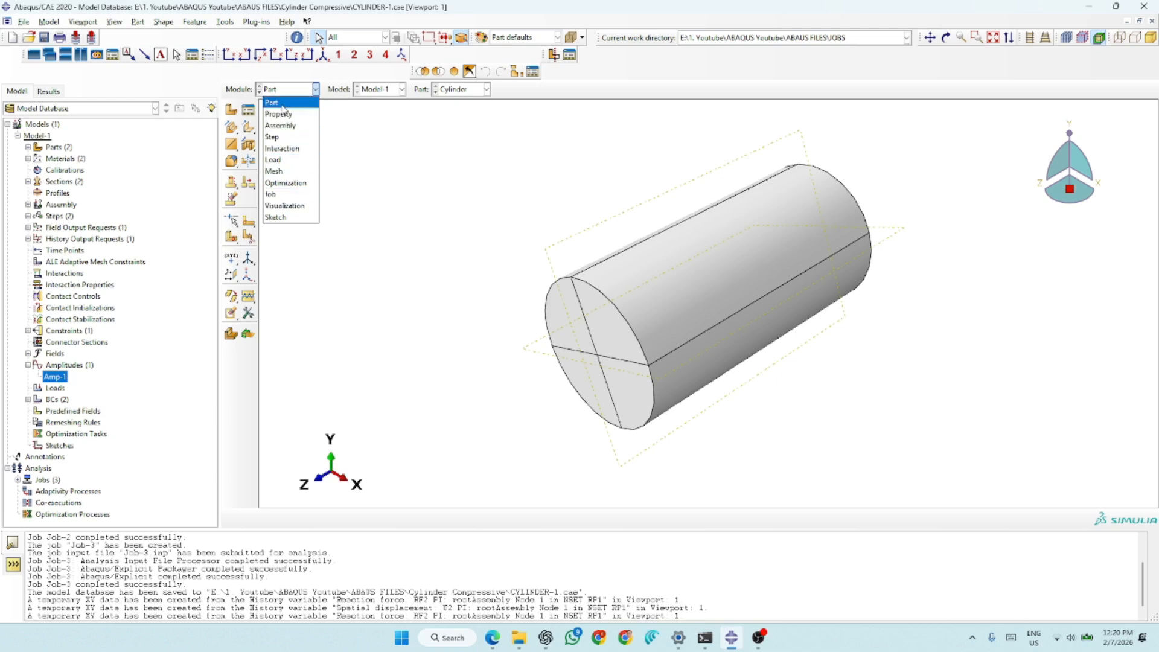
click(283, 105)
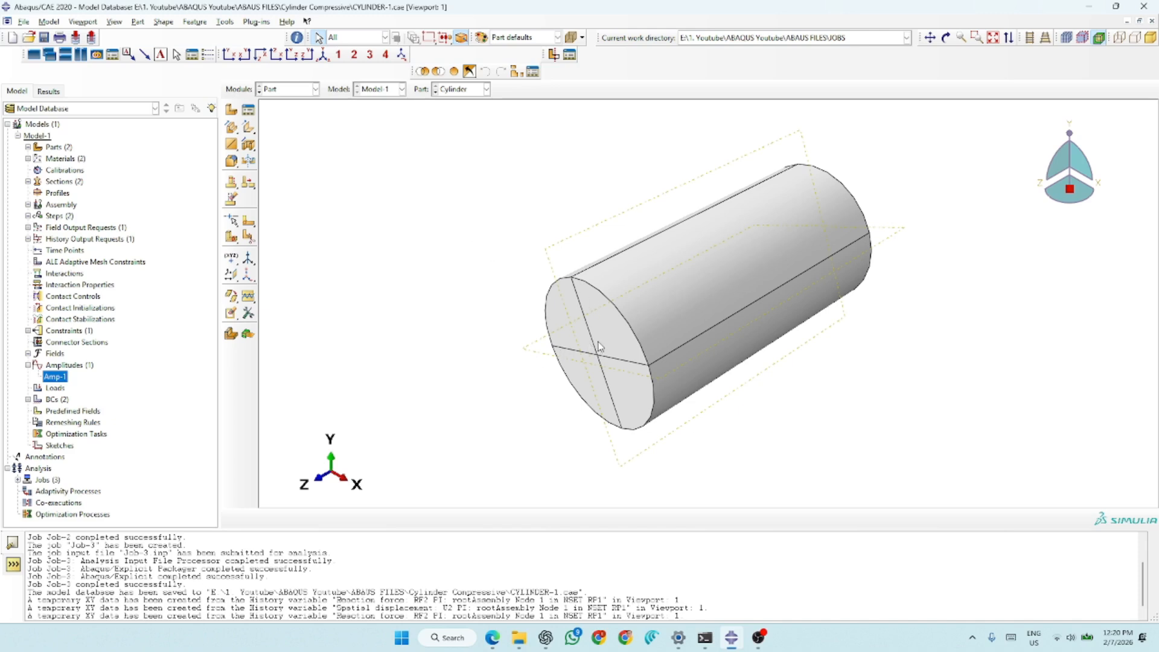
click(565, 345)
click(231, 110)
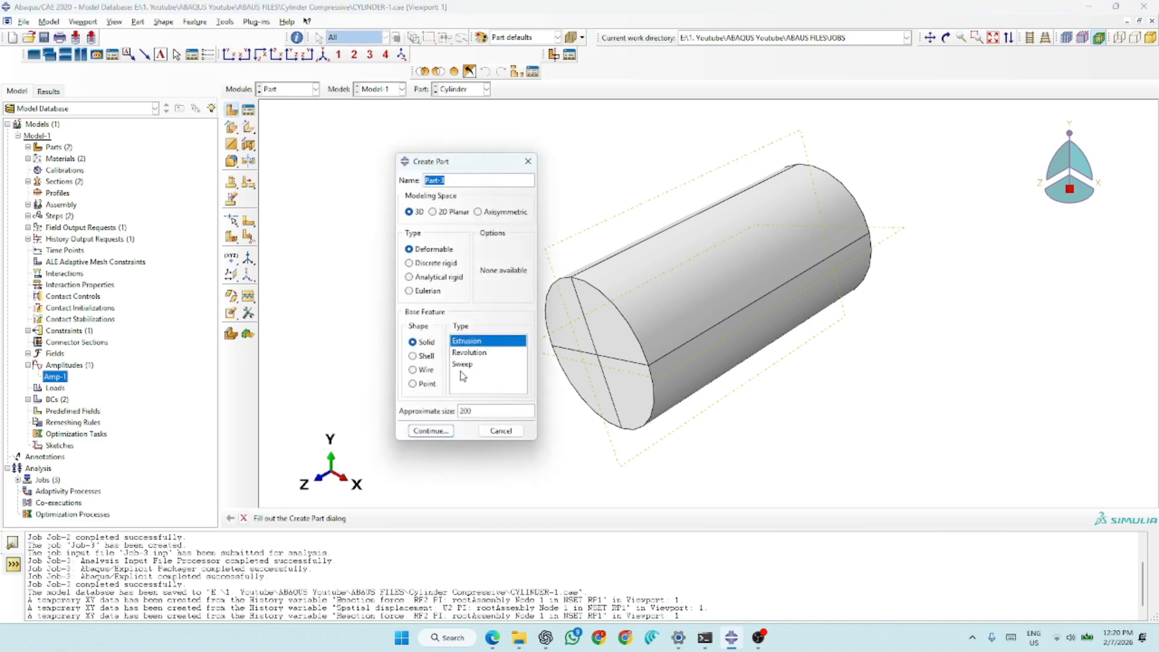
click(431, 430)
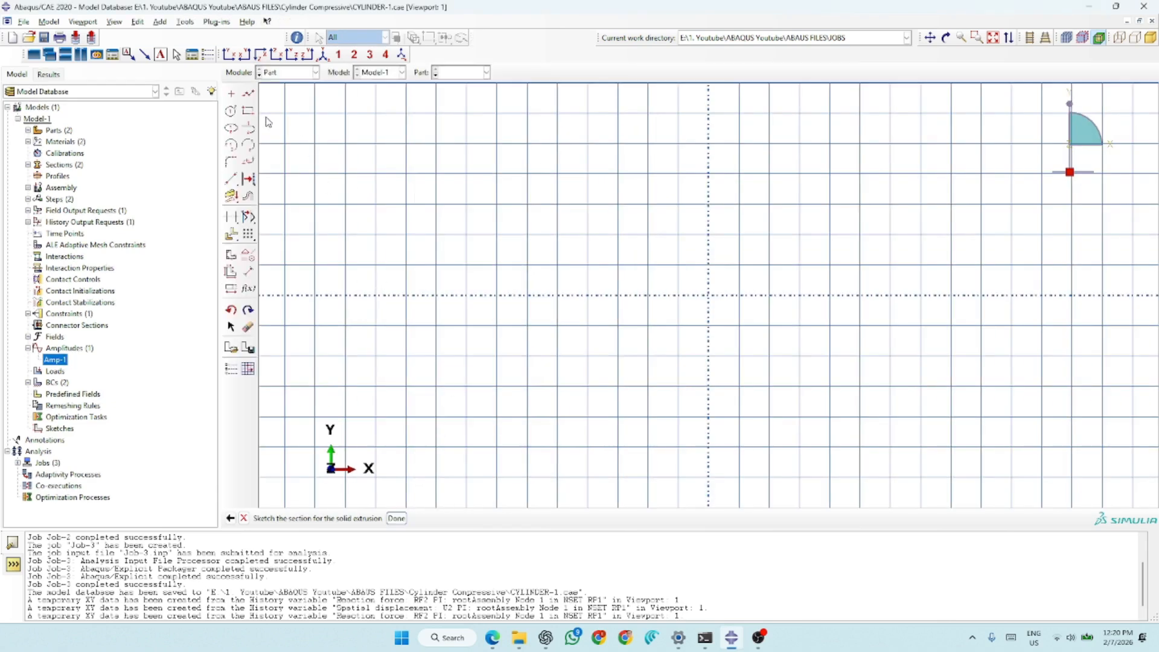
- Sketch a circle centred on the origin with a radius of about 36
click(231, 111)
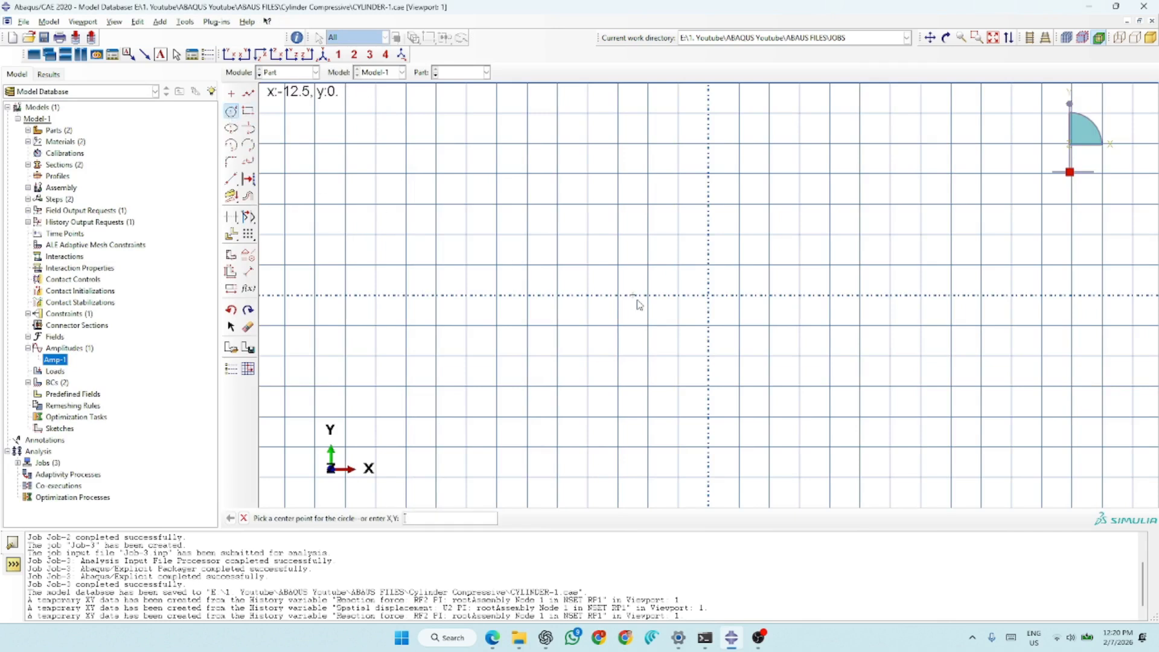
click(709, 296)
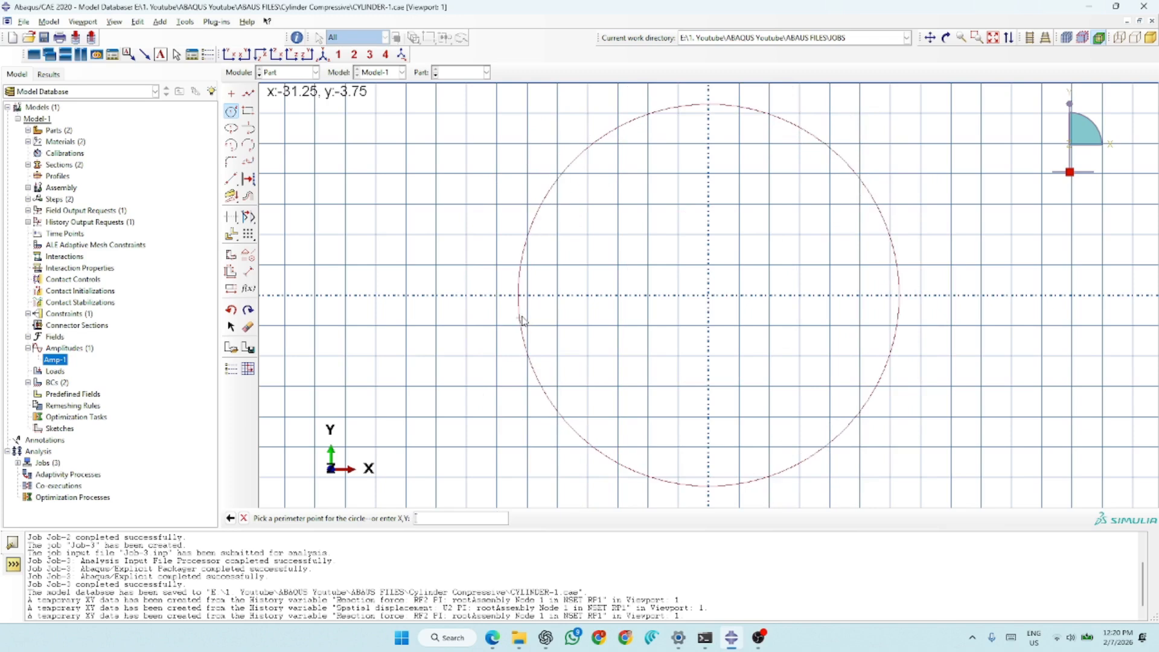
click(490, 312)
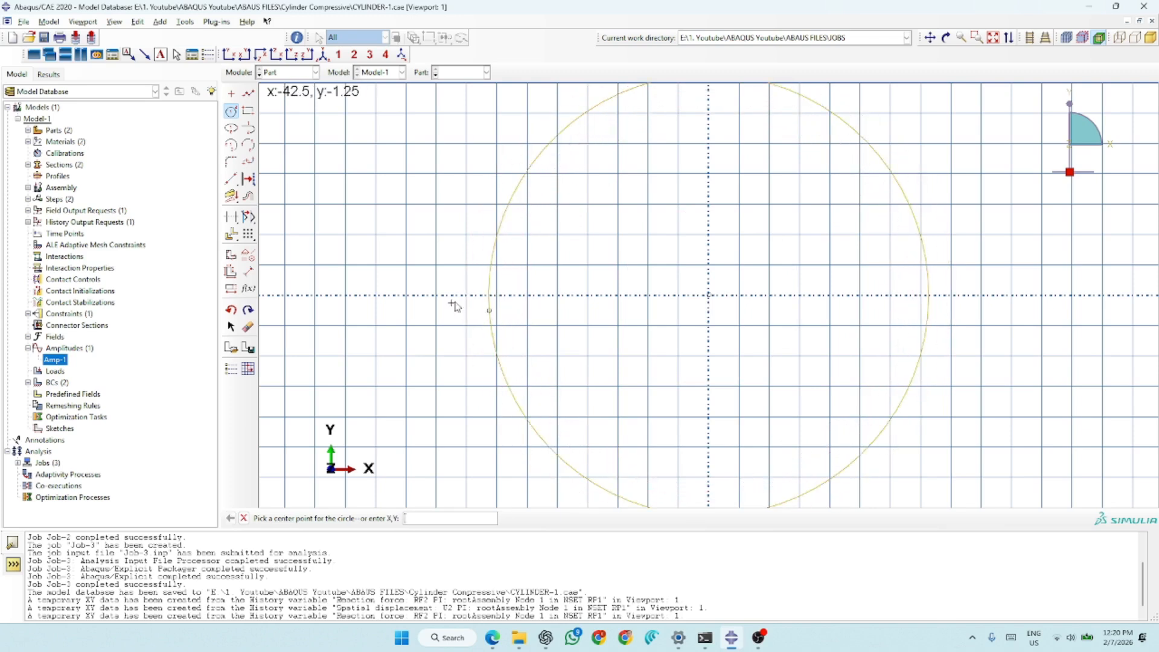
- Dimension the circle's radius and set it to 75
click(251, 273)
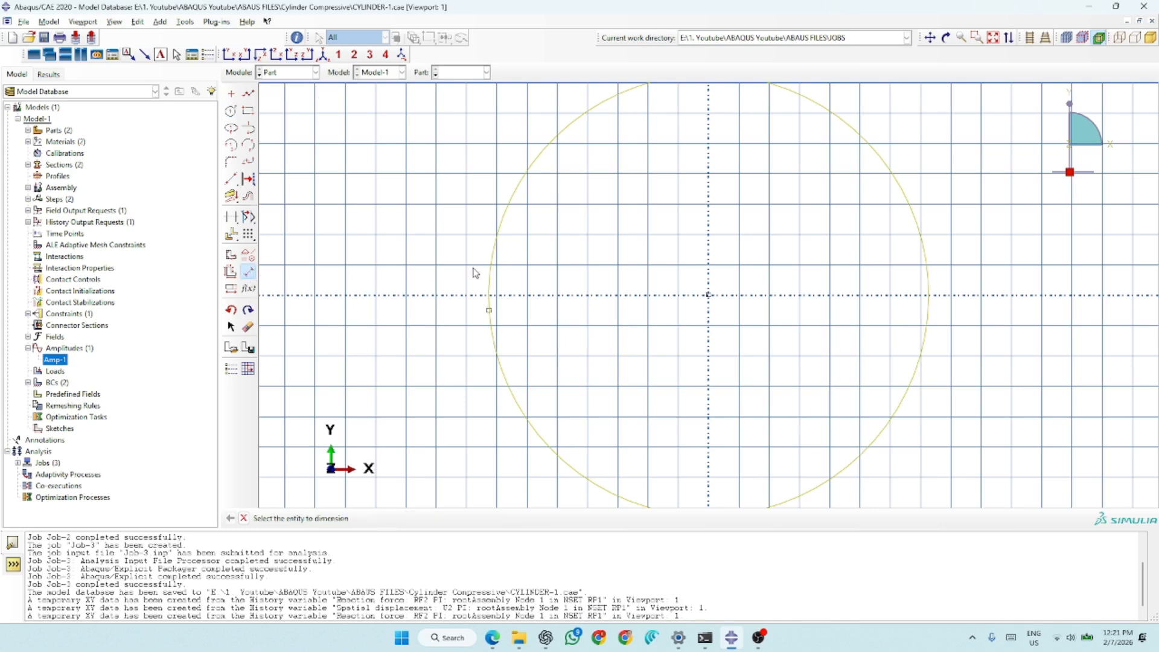
click(490, 265)
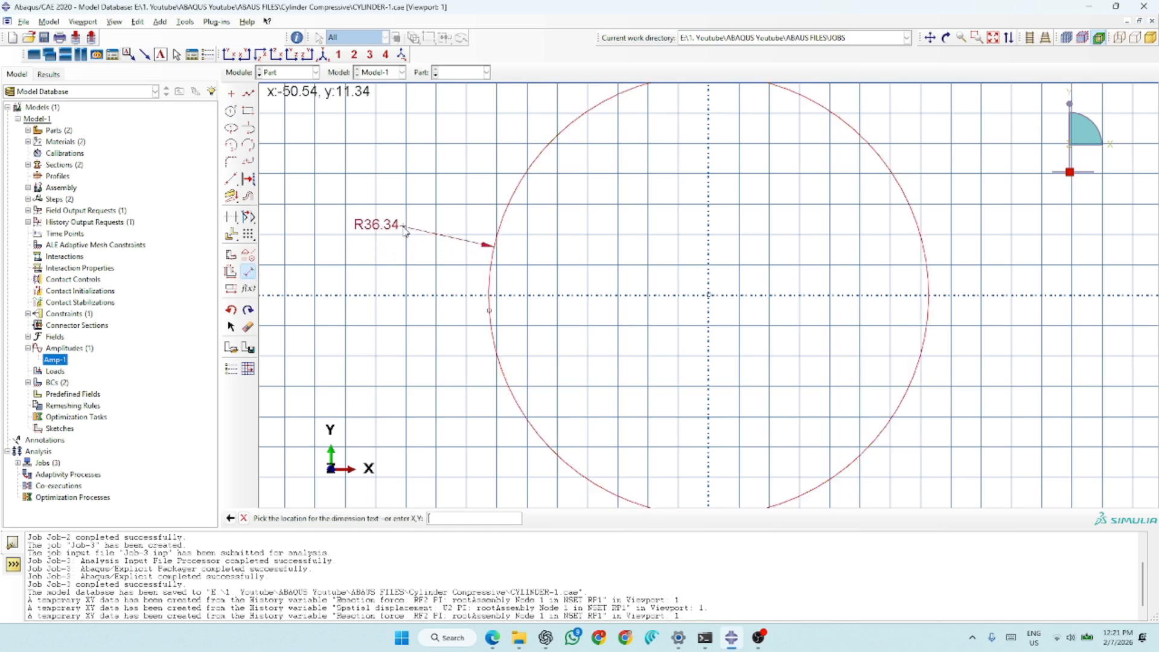
click(407, 221)
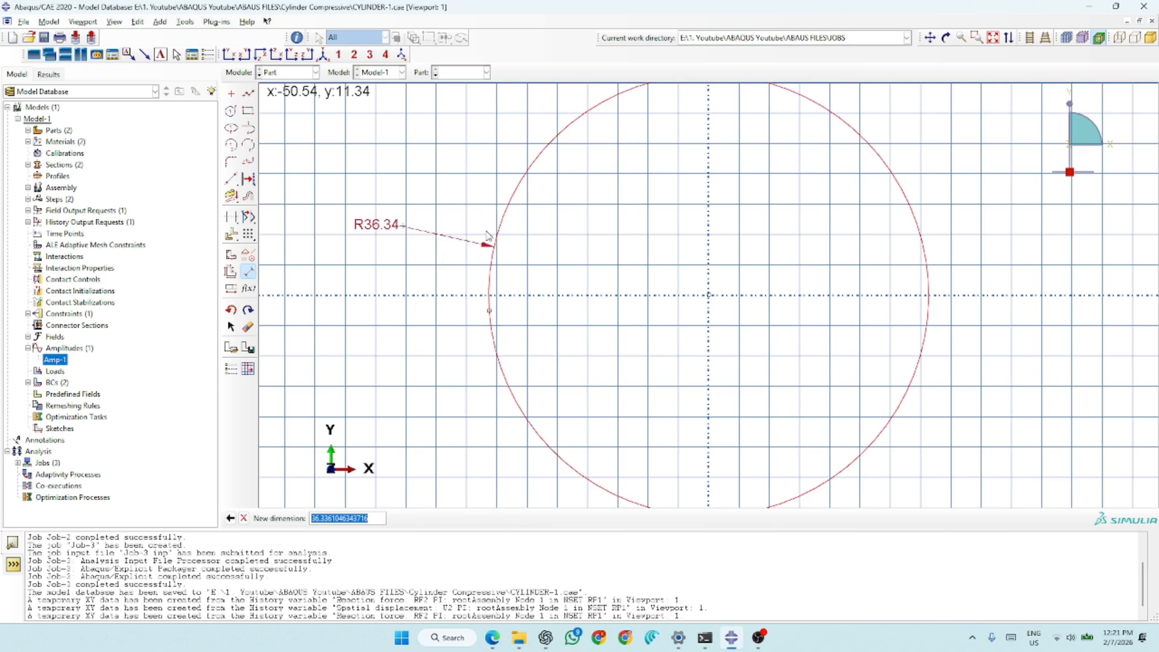
scroll(657, 225, down, 1)
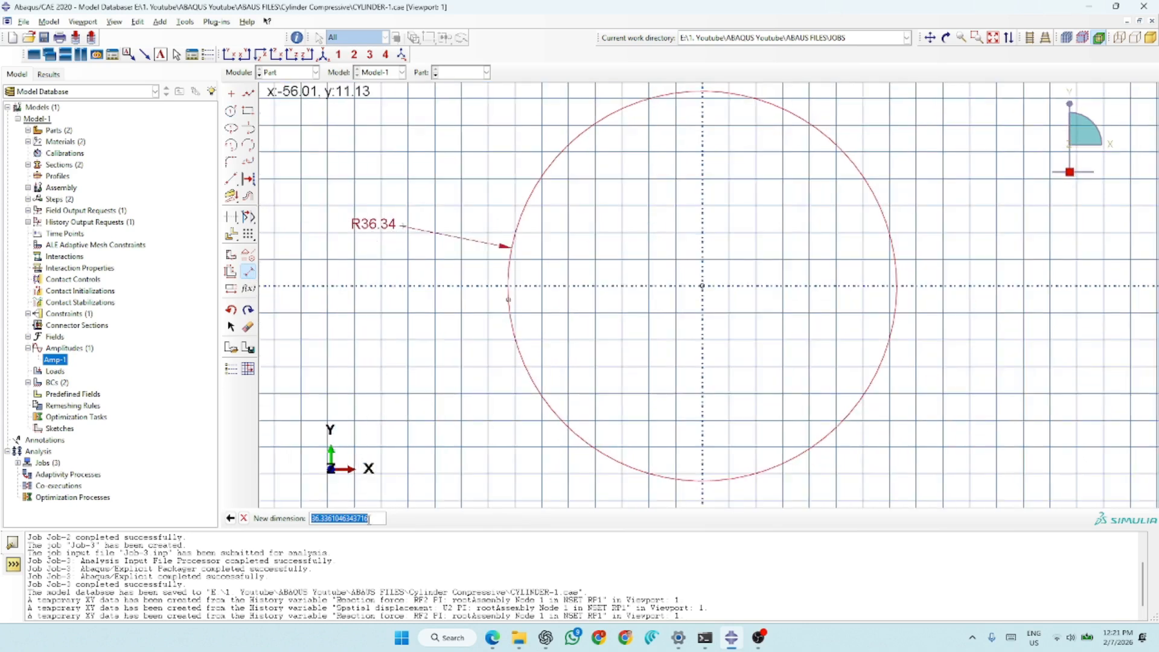
text(7)
key(Return)
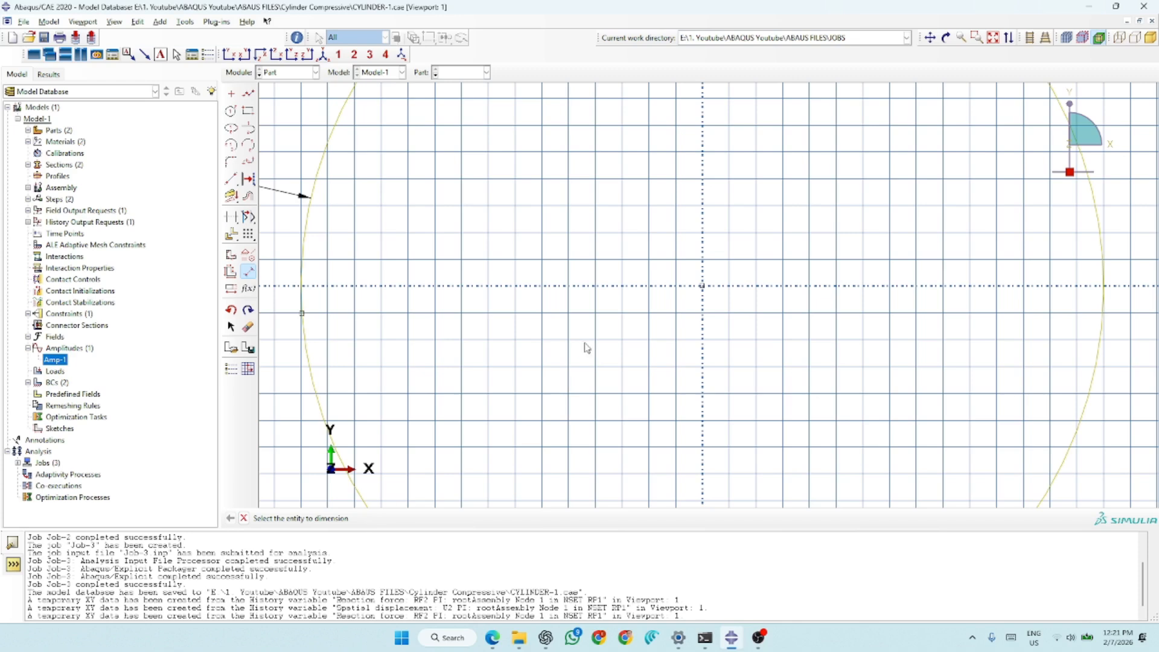
scroll(589, 304, down, 3)
scroll(695, 326, down, 1)
scroll(757, 287, down, 1)
click(244, 520)
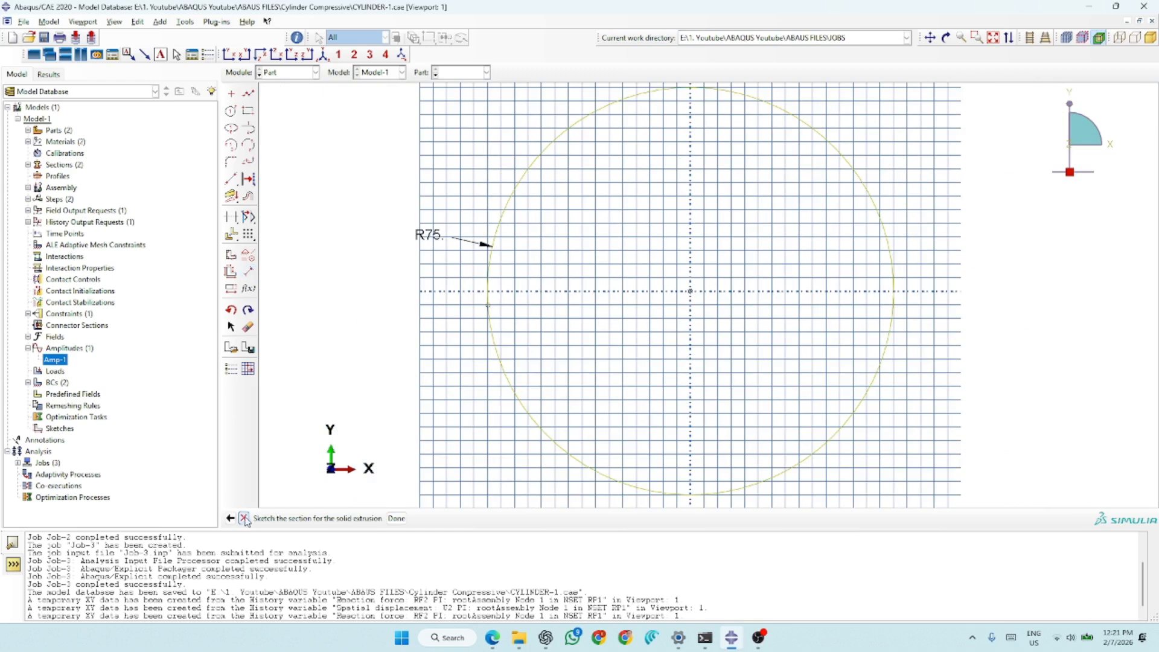
- Finish the circle sketch and extrude it to a depth of 300
click(395, 519)
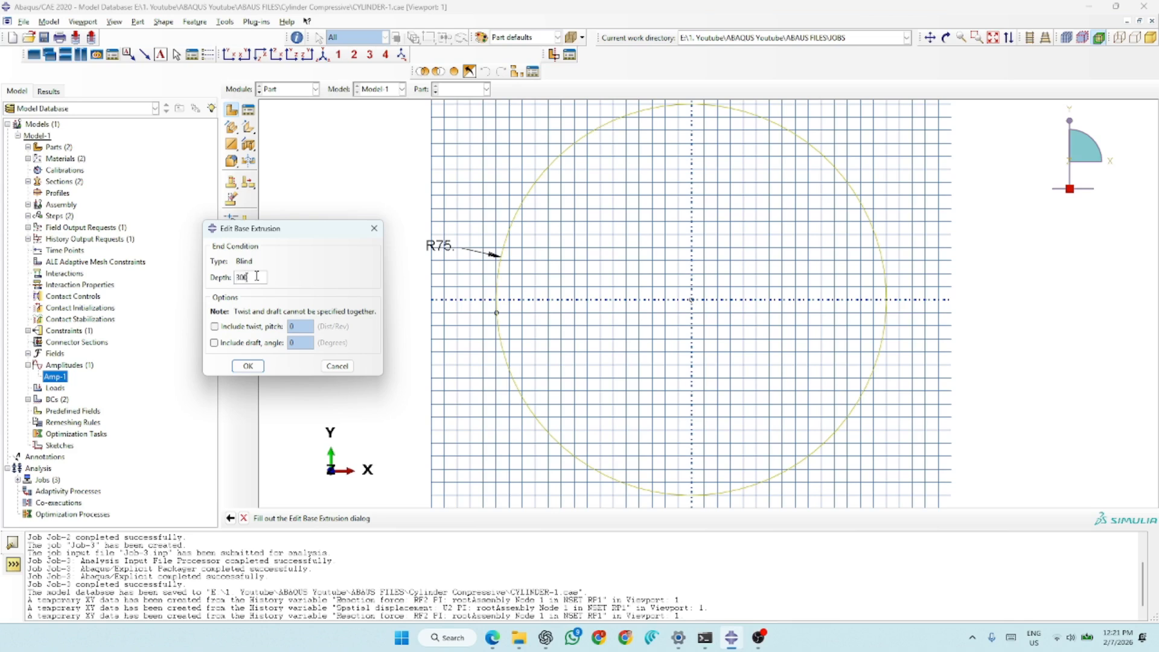
key(Return)
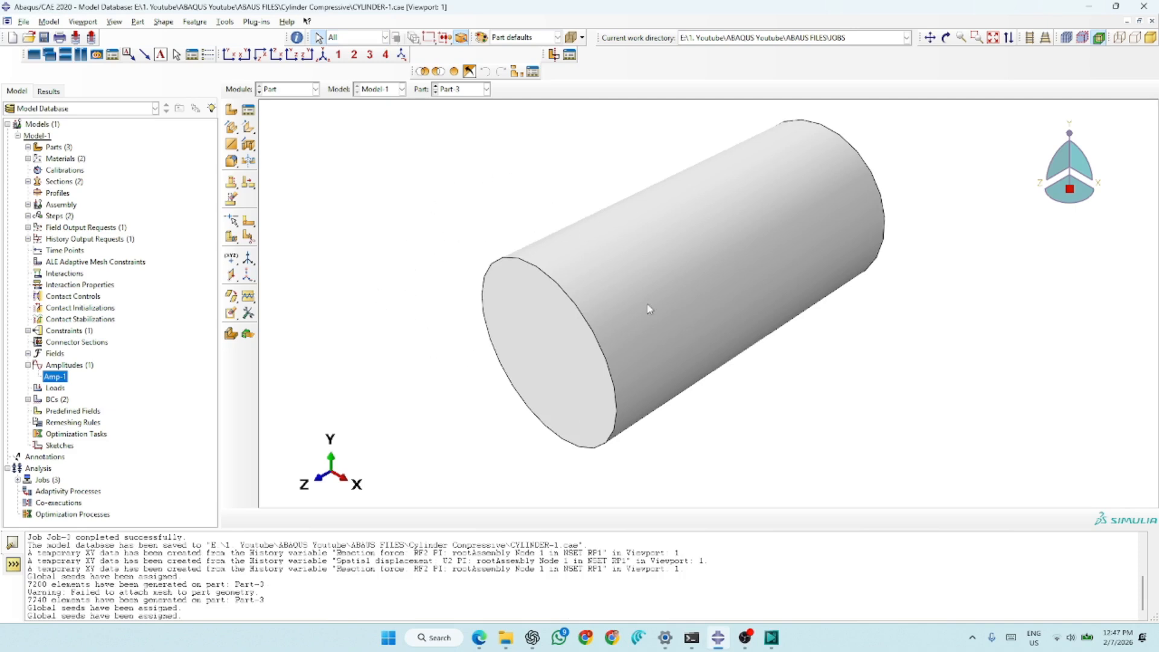
- In the Mesh module, seed Part-3 with a global size of 10 and mesh the unpartitioned cylinder to inspect its element layout
click(291, 91)
click(279, 173)
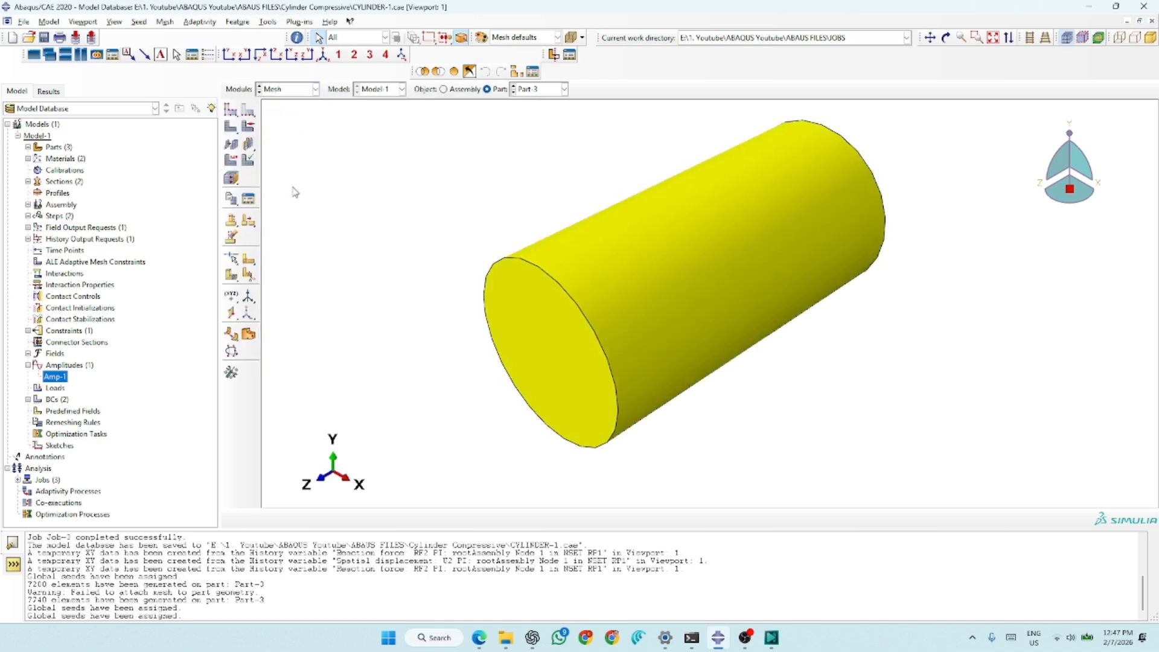
click(231, 109)
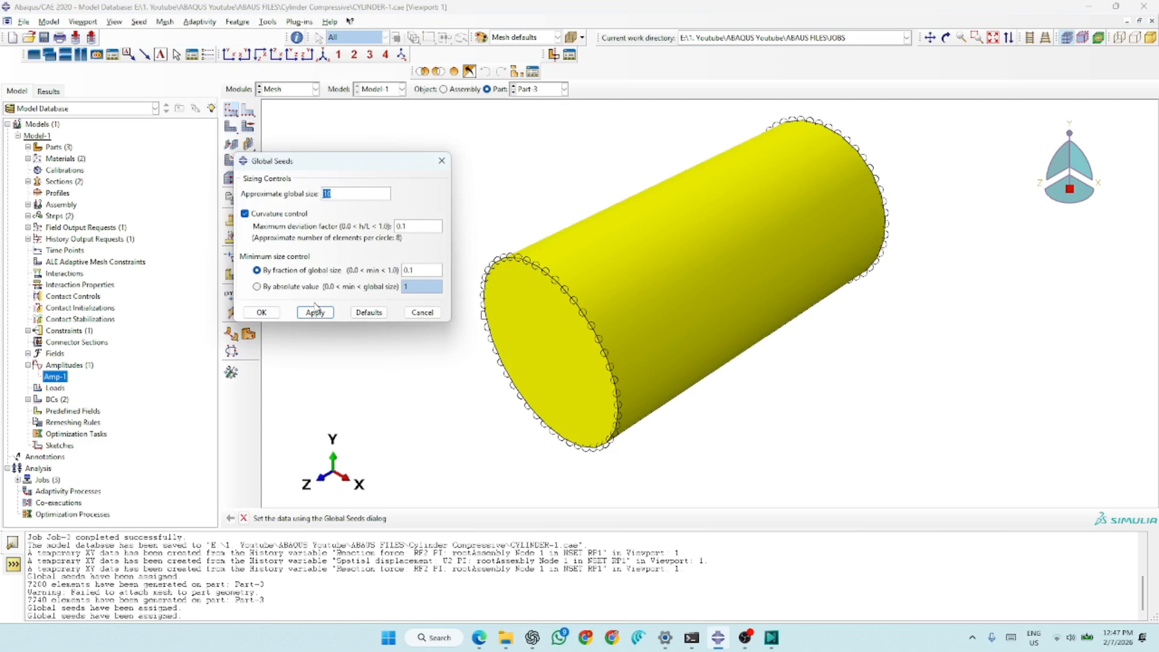
click(261, 312)
click(230, 126)
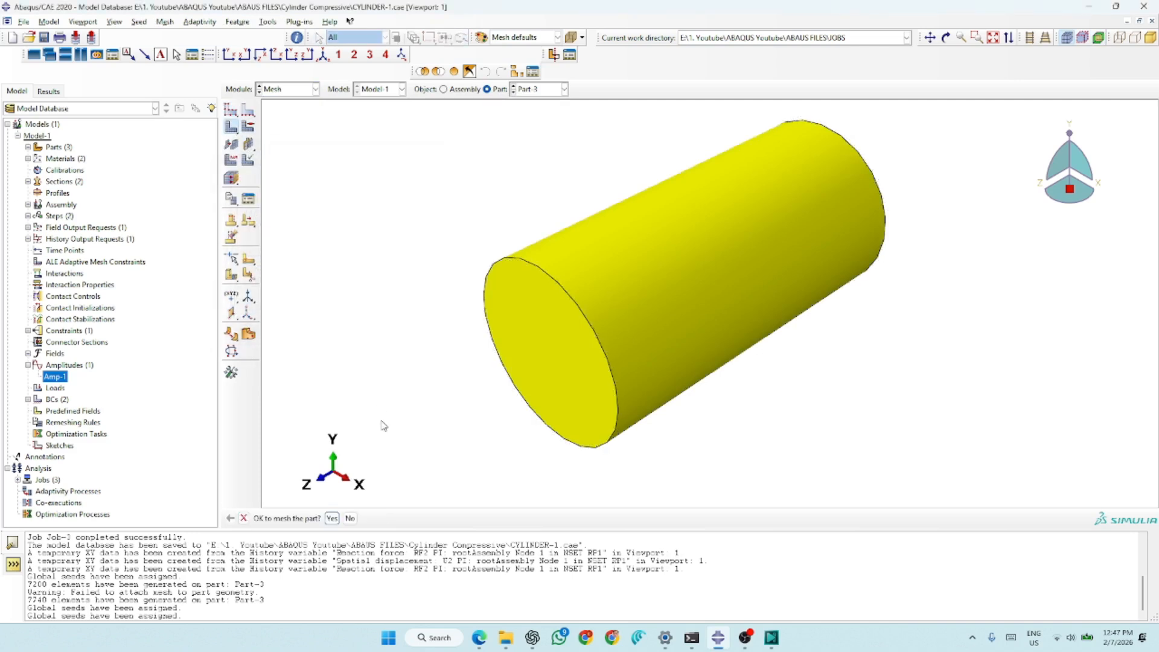
click(331, 518)
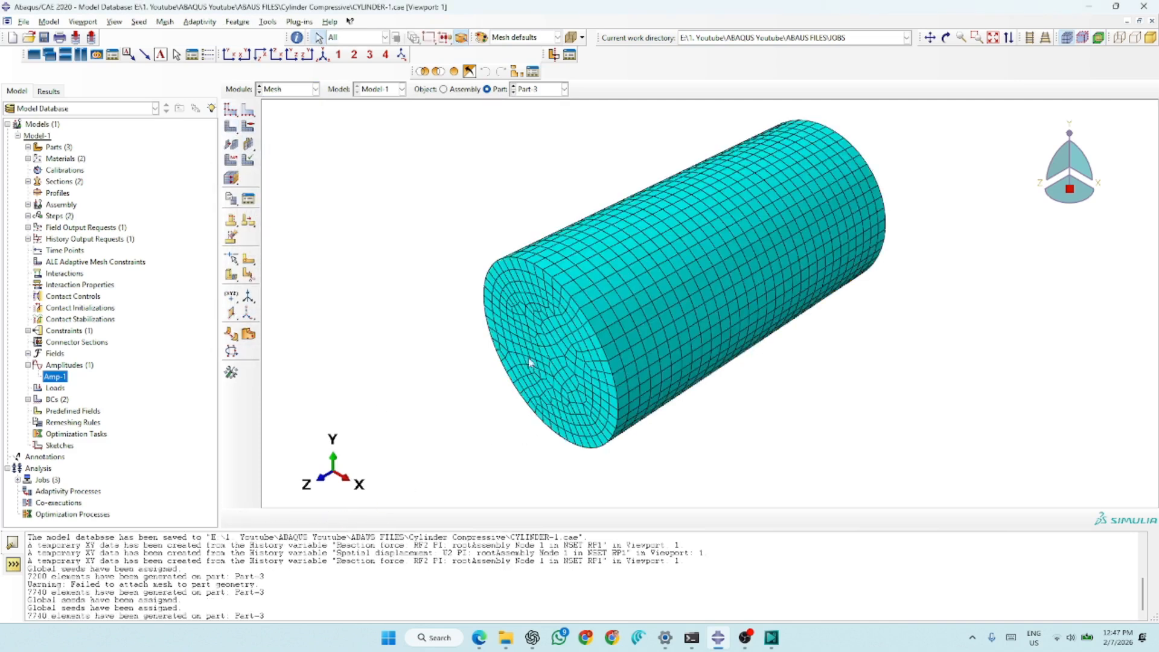
scroll(549, 366, up, 5)
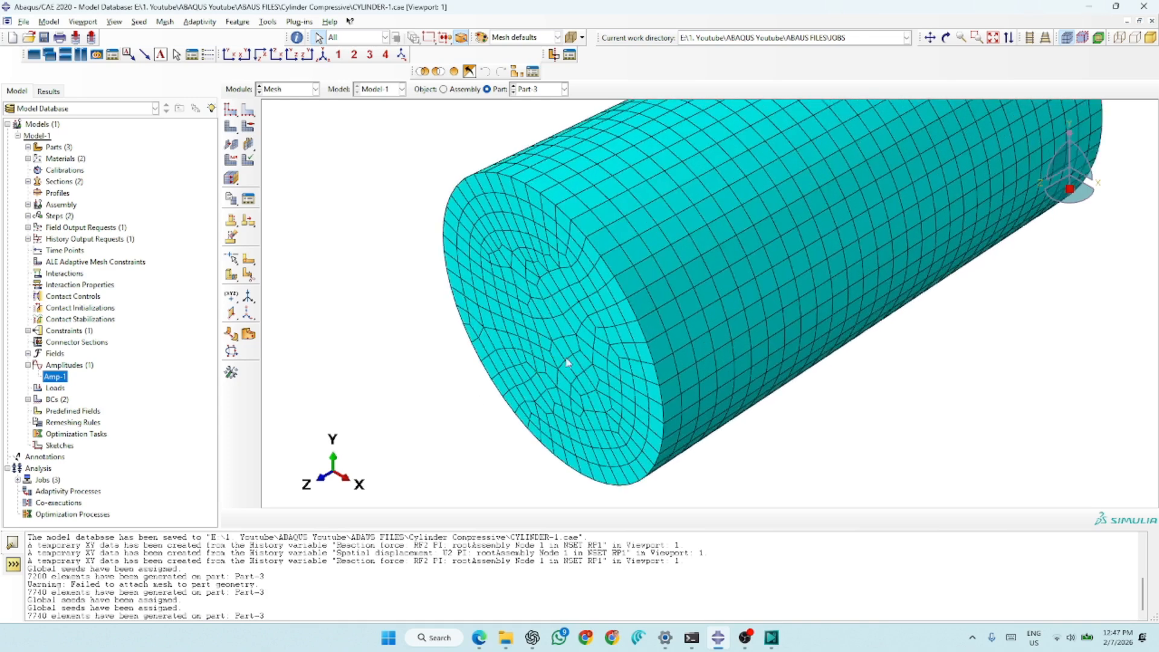
scroll(529, 397, down, 5)
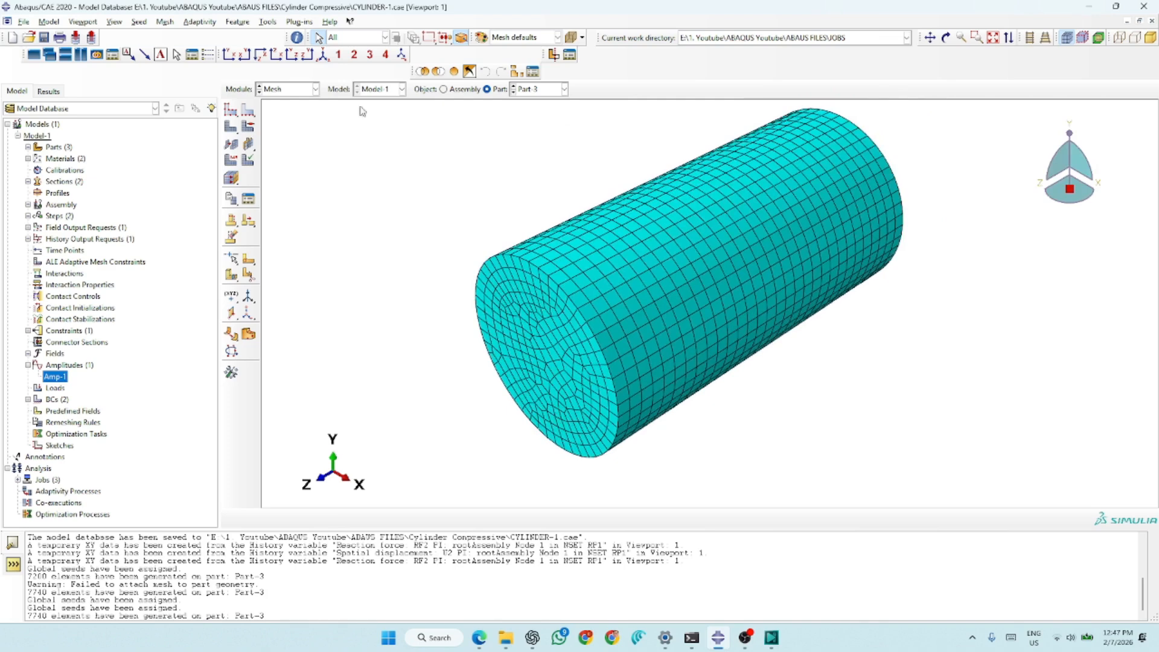
- Back in the Part module, create a datum plane offset 150 from the front end face, directed into the cylinder
click(279, 91)
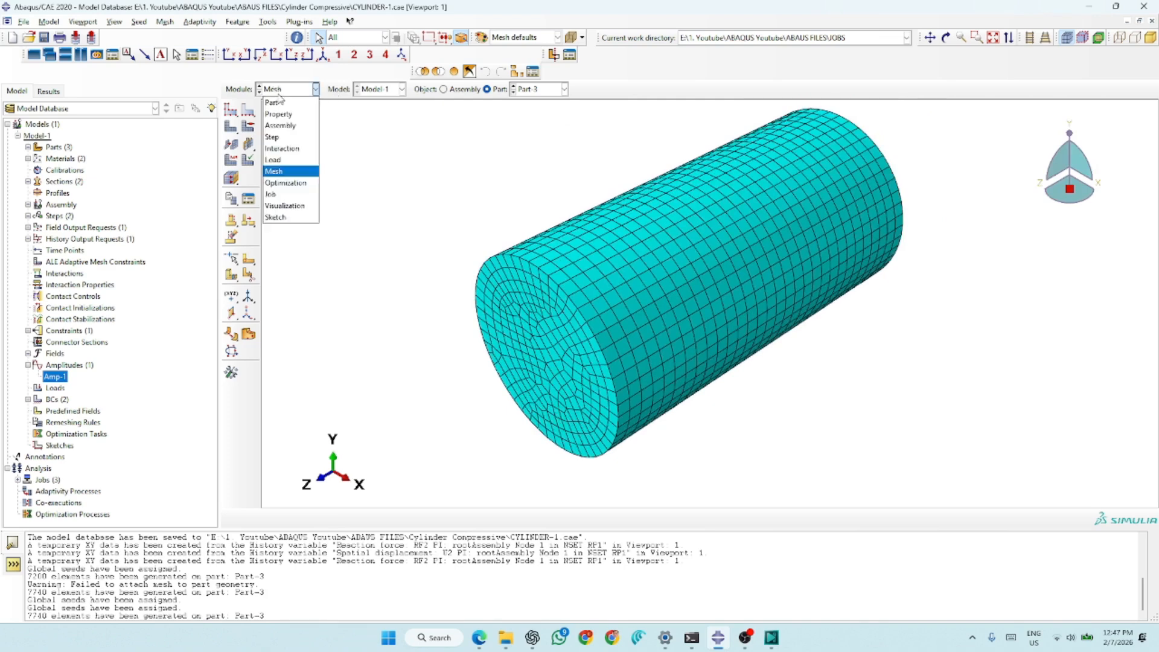
click(272, 103)
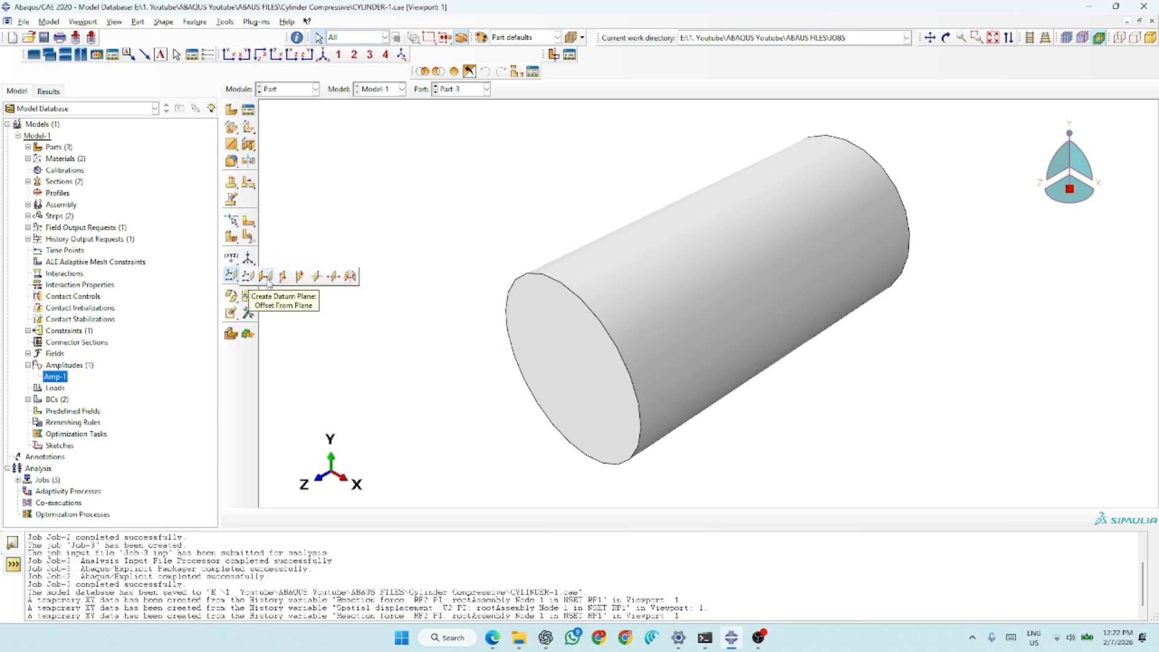
click(266, 277)
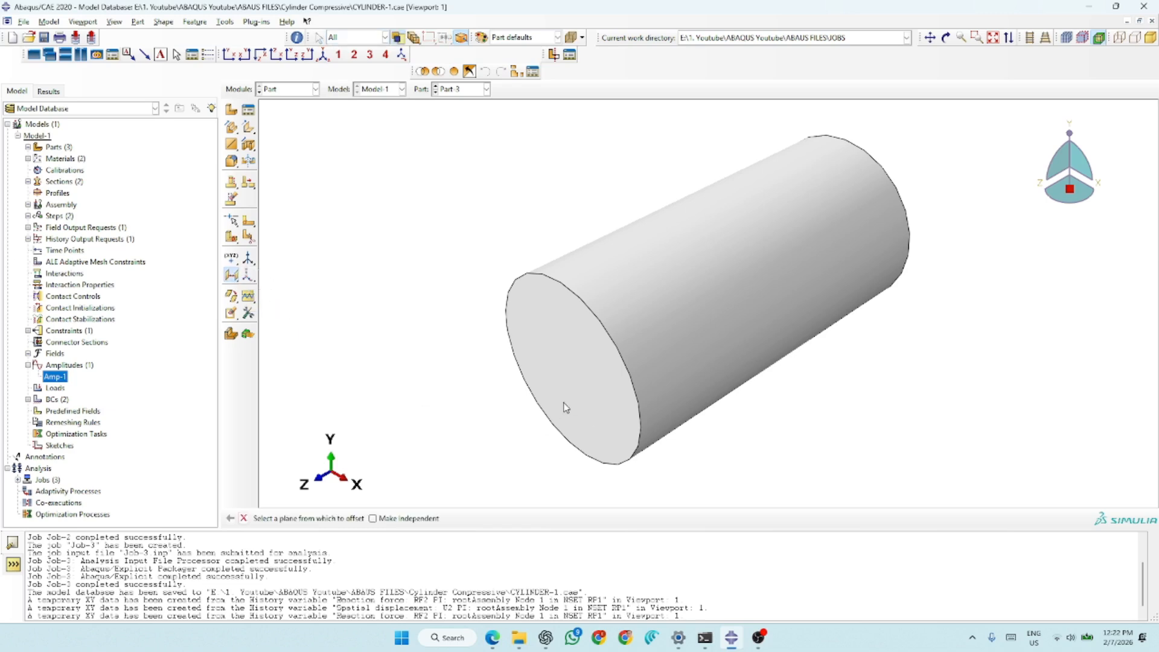
click(577, 320)
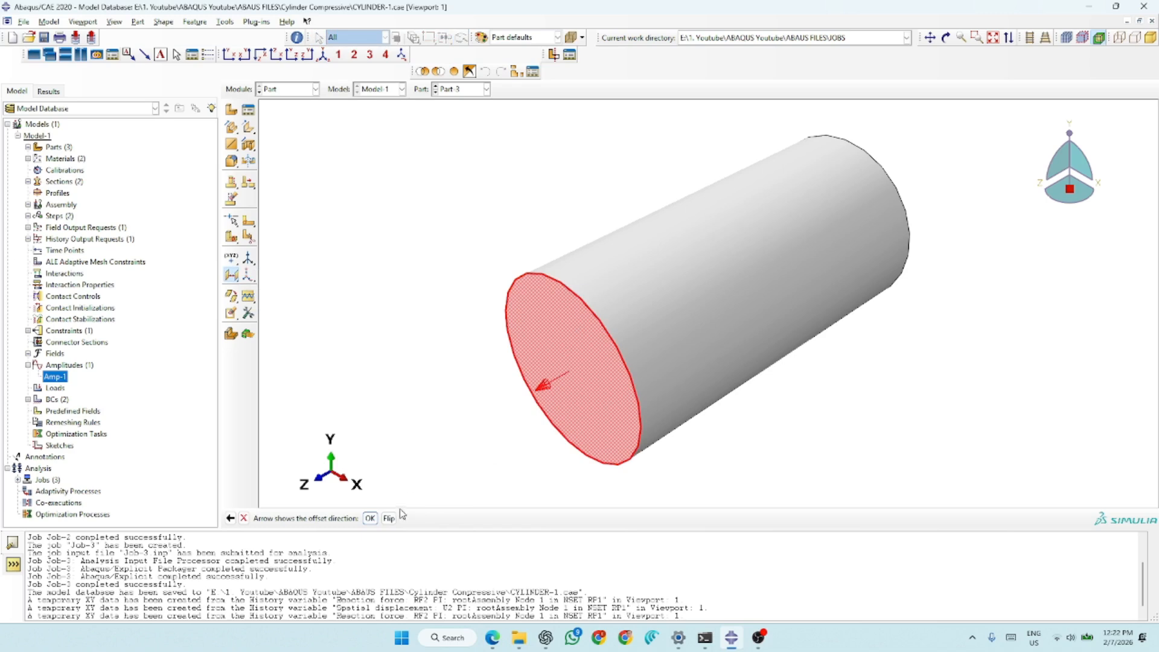
click(382, 513)
click(370, 518)
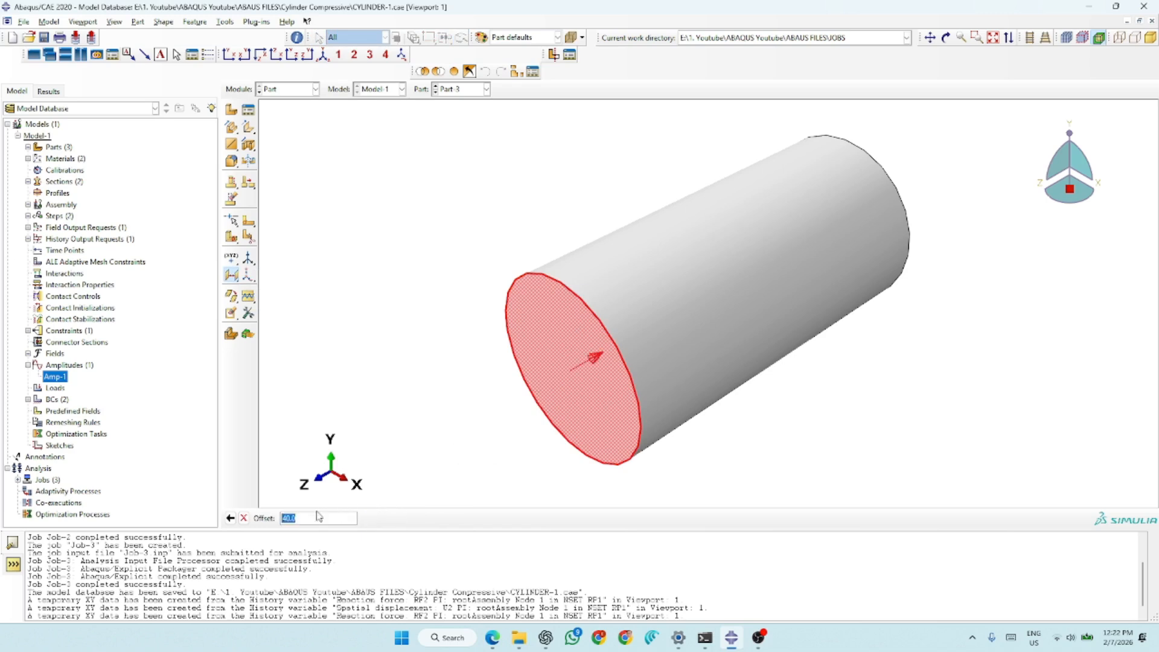
text(150)
key(Return)
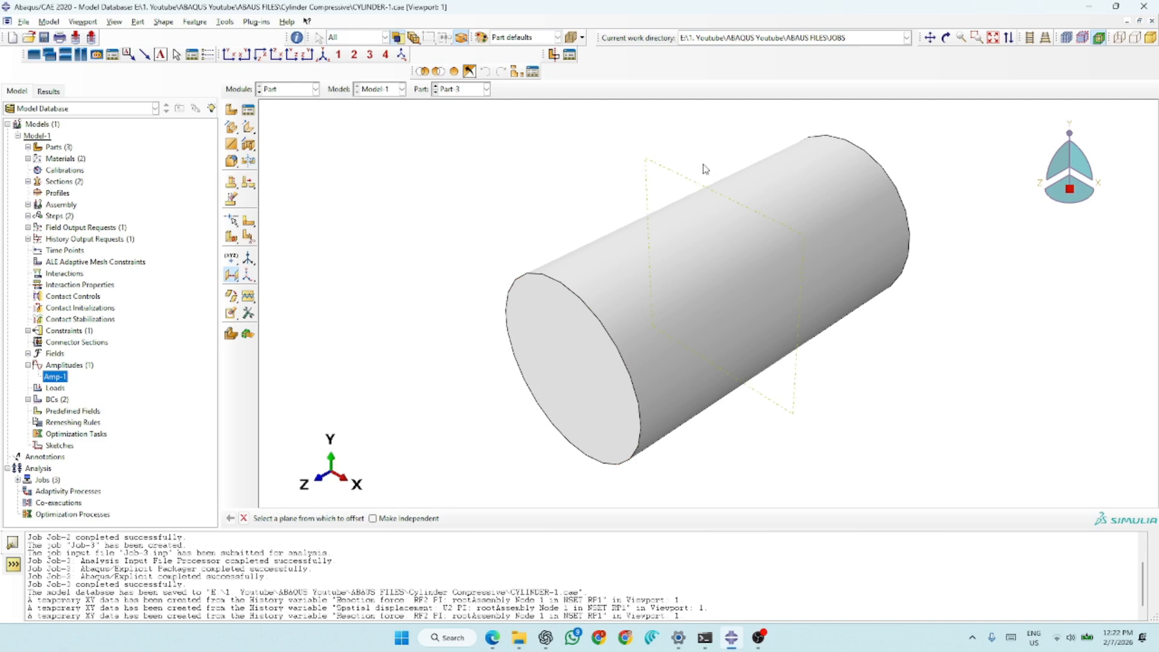
- Create a horizontal lengthwise datum plane from three points: the two side points of the front face's edge and the matching rear-edge point
scroll(560, 261, up, 2)
scroll(716, 190, down, 2)
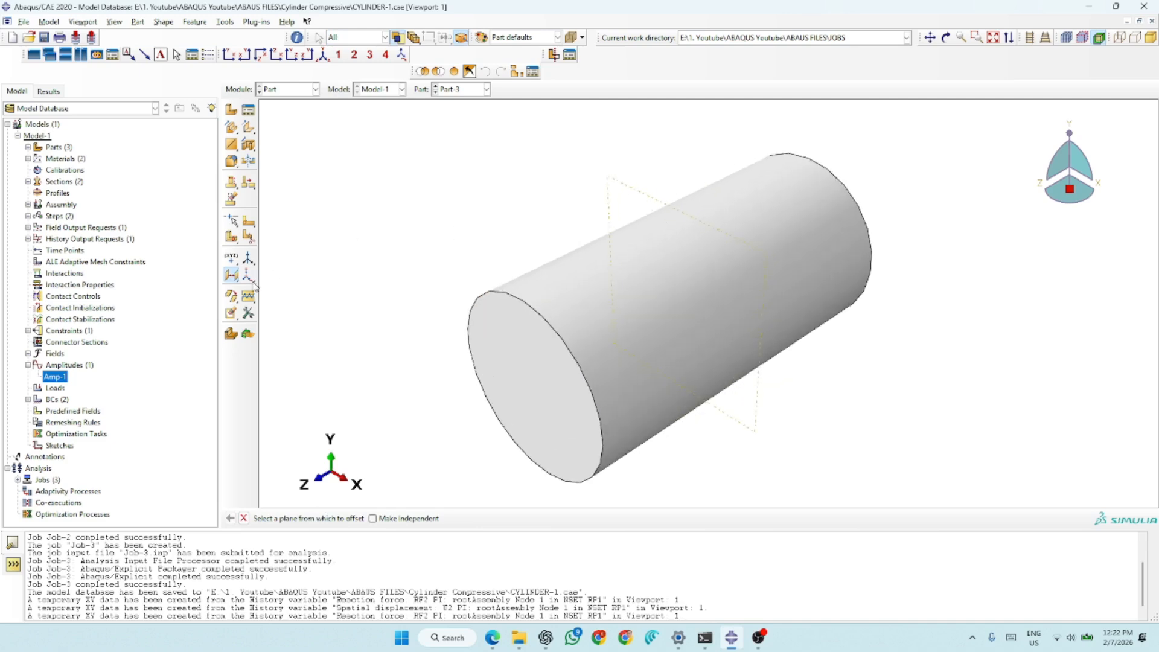
click(232, 277)
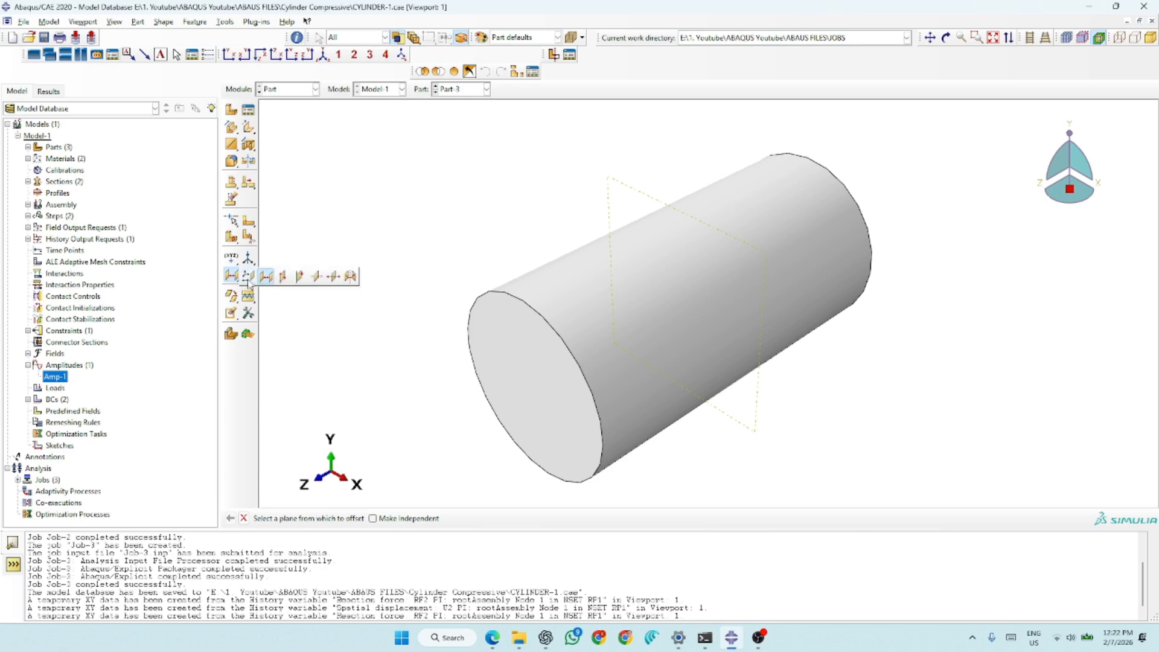
click(284, 281)
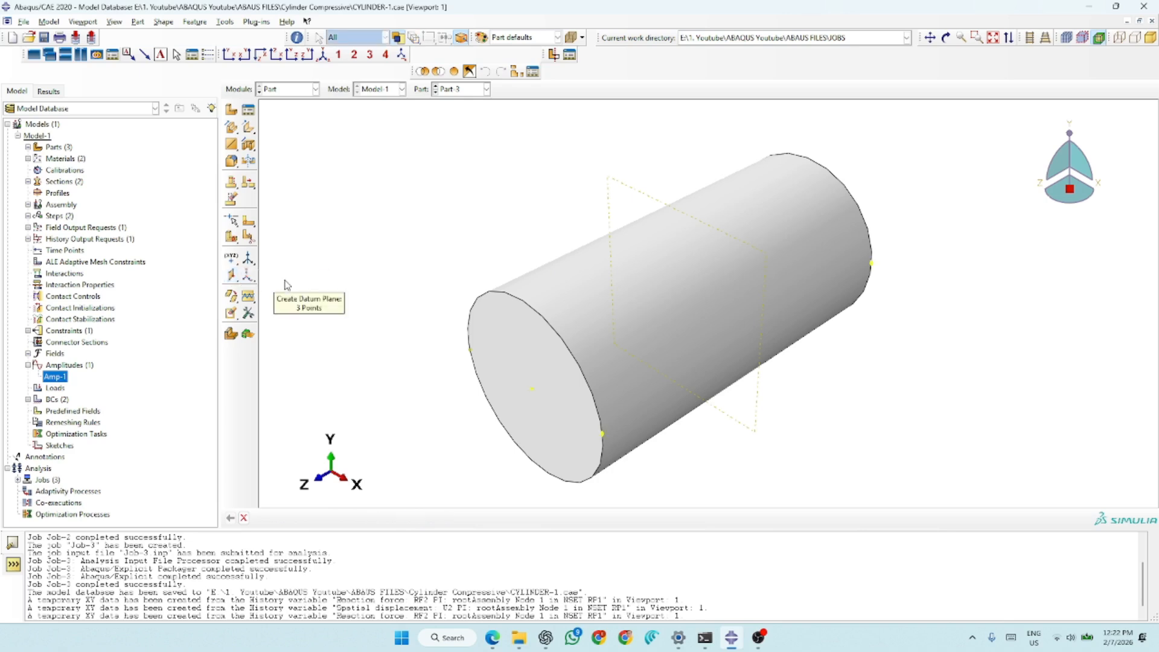
click(471, 350)
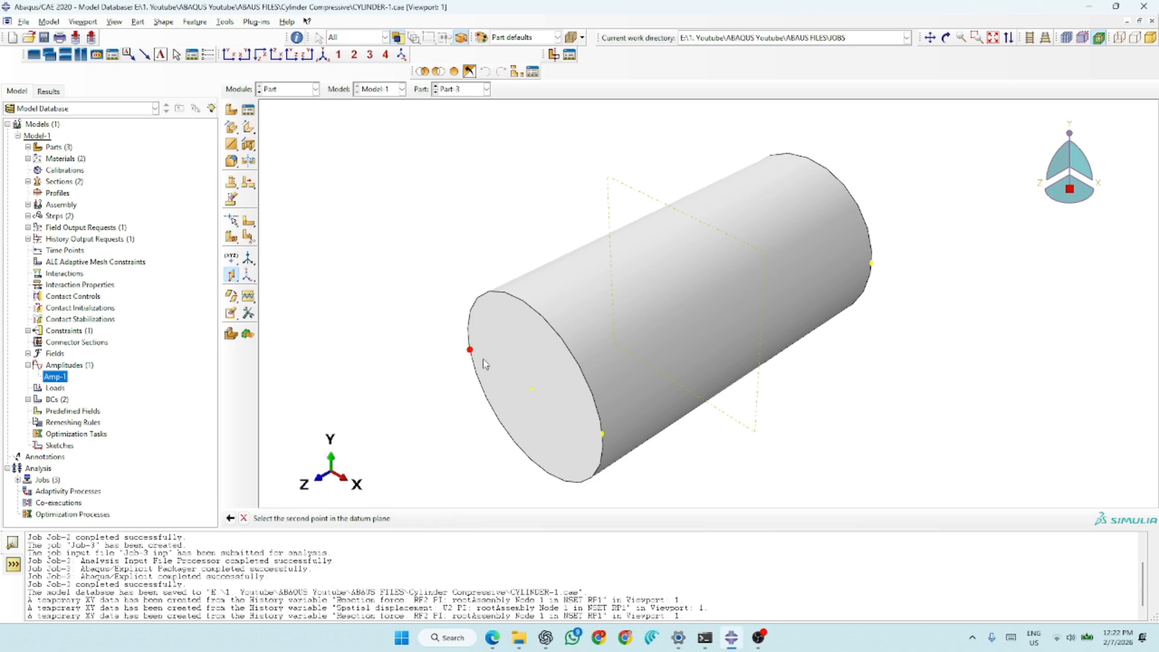
click(604, 436)
click(873, 267)
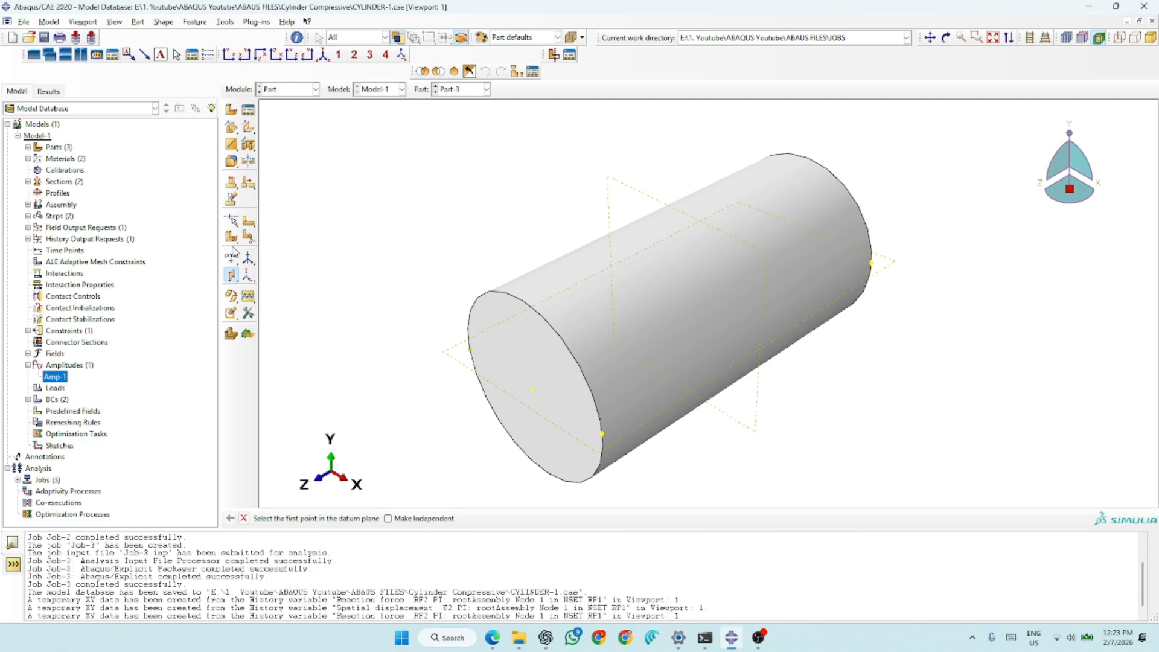
- Partition the cylinder's cell into upper and lower halves using the horizontal lengthwise datum plane
click(233, 238)
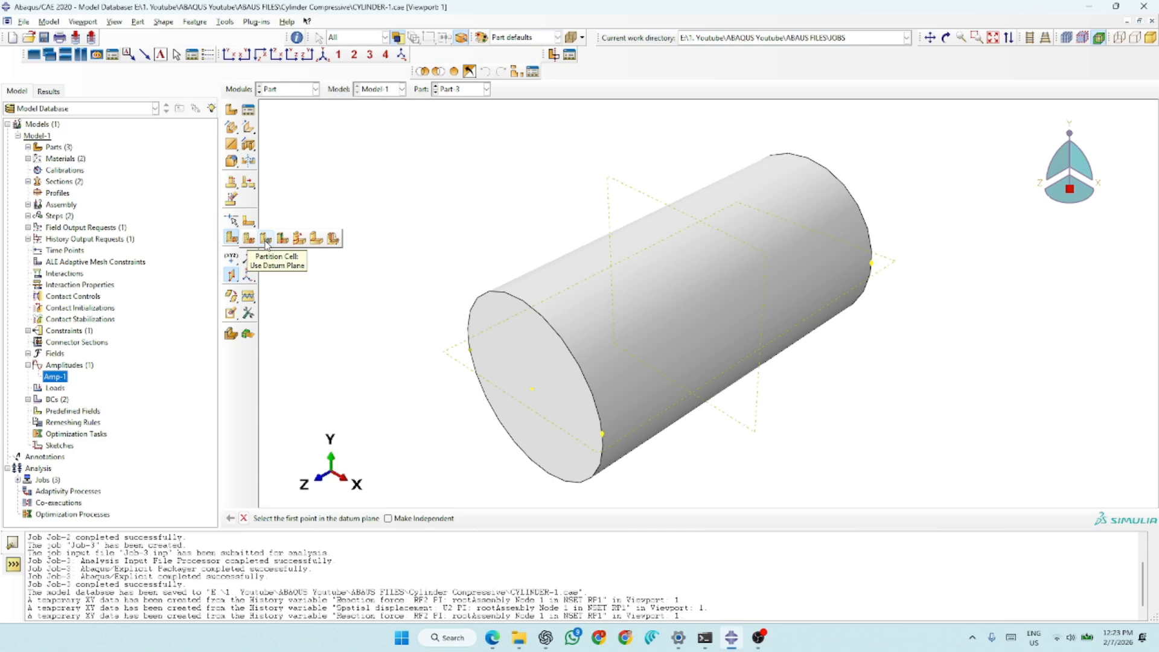
click(266, 240)
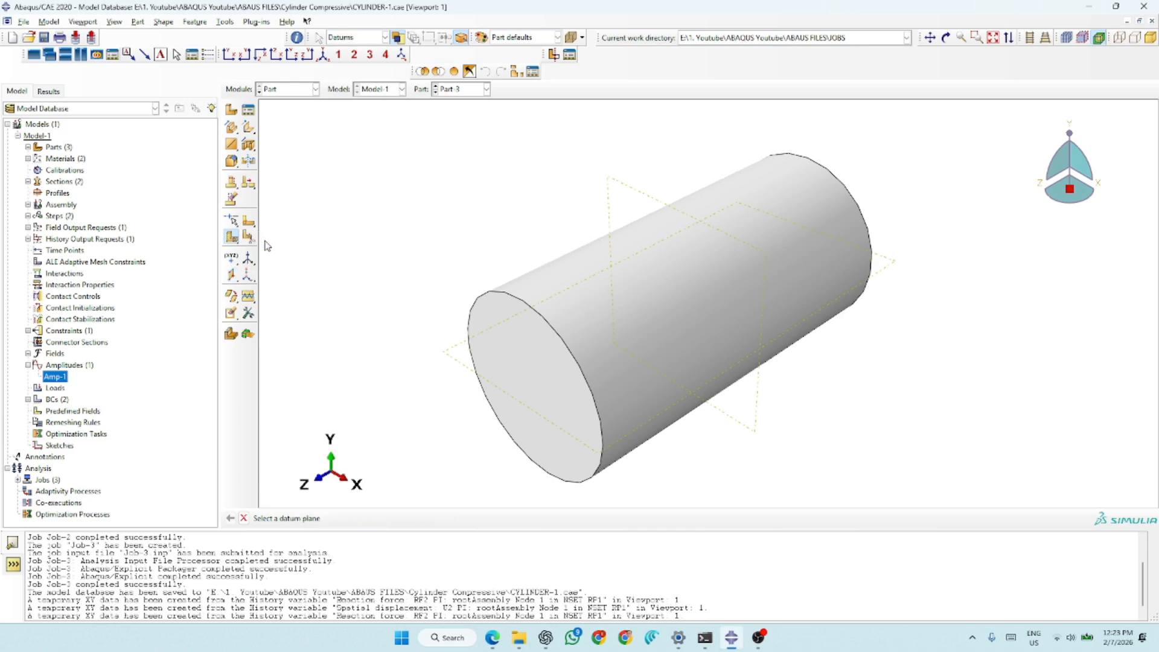
click(457, 369)
click(408, 518)
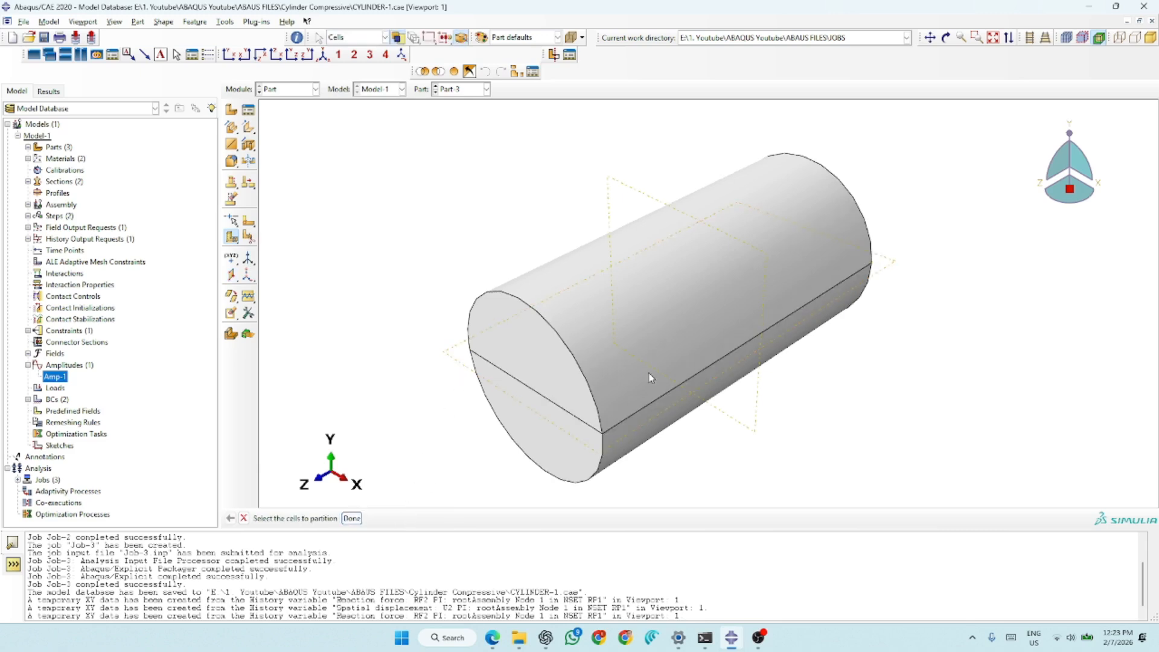
- Partition both half-cylinder cells at mid-length using the datum plane parallel to the end faces
click(541, 332)
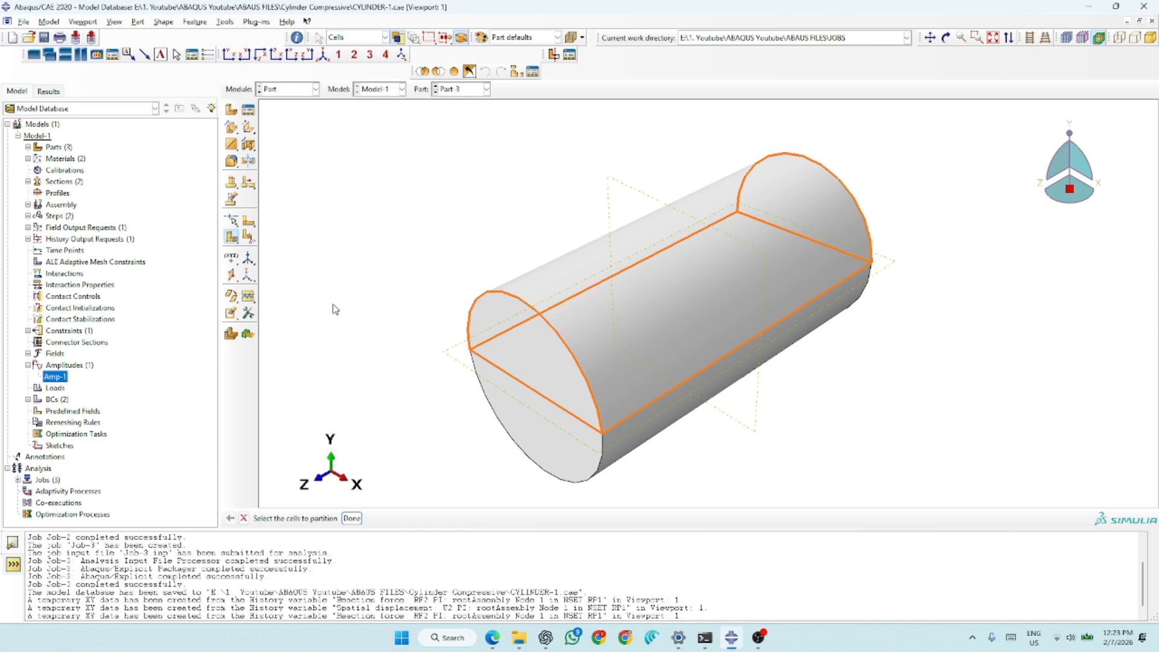
click(397, 231)
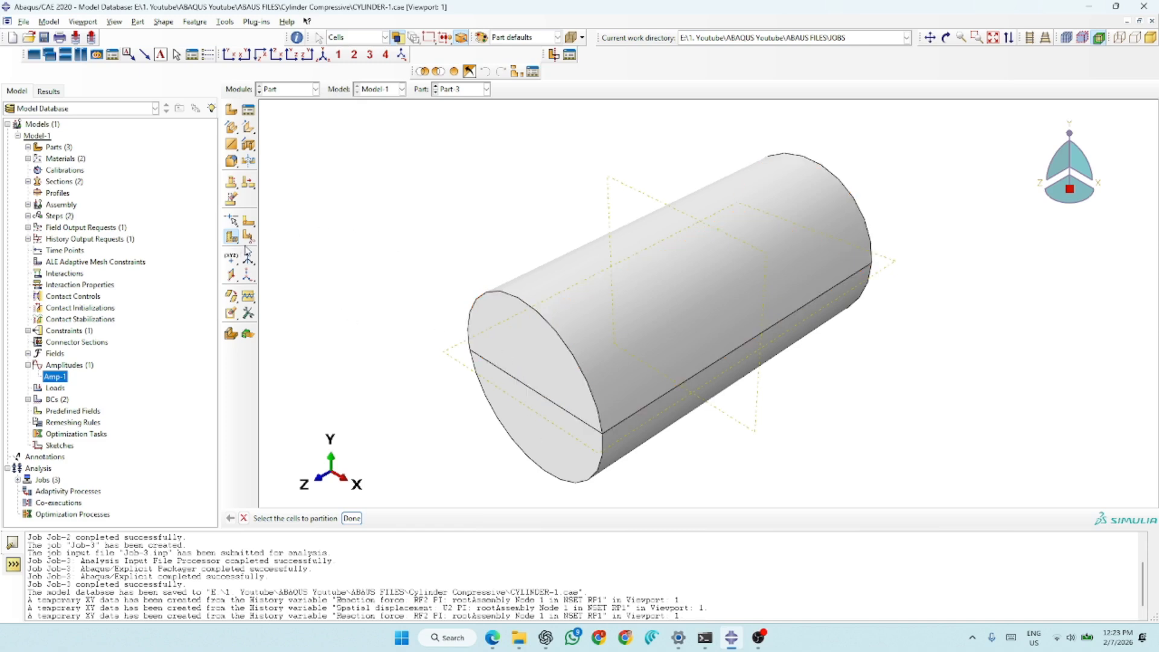
drag(898, 163, 507, 390)
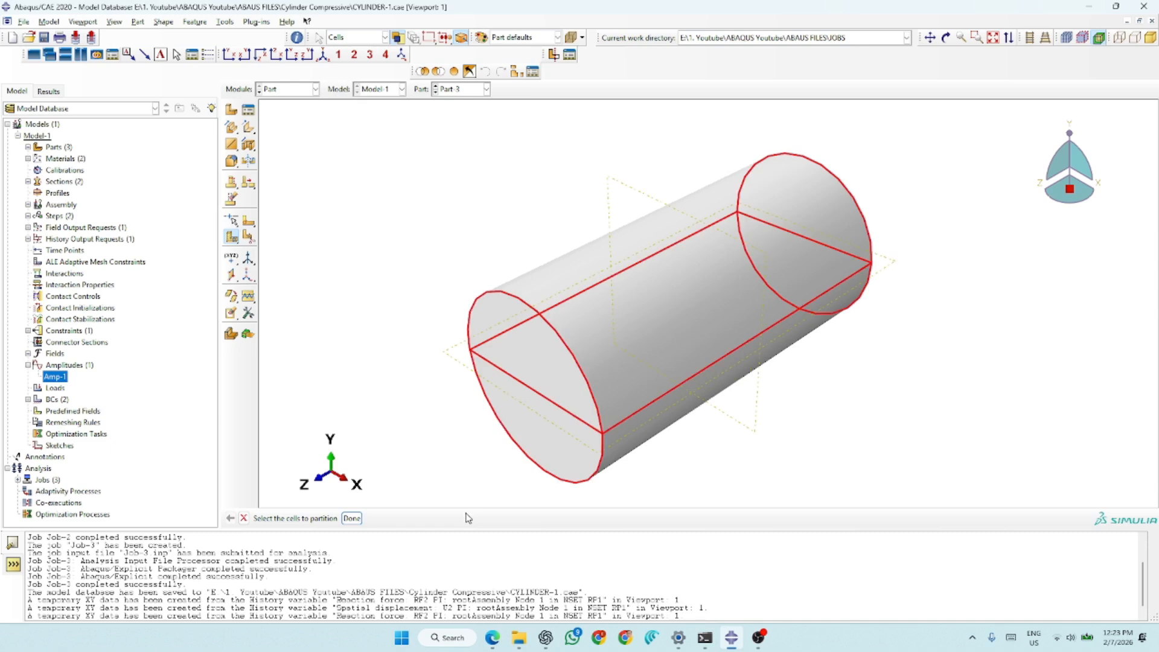
click(351, 518)
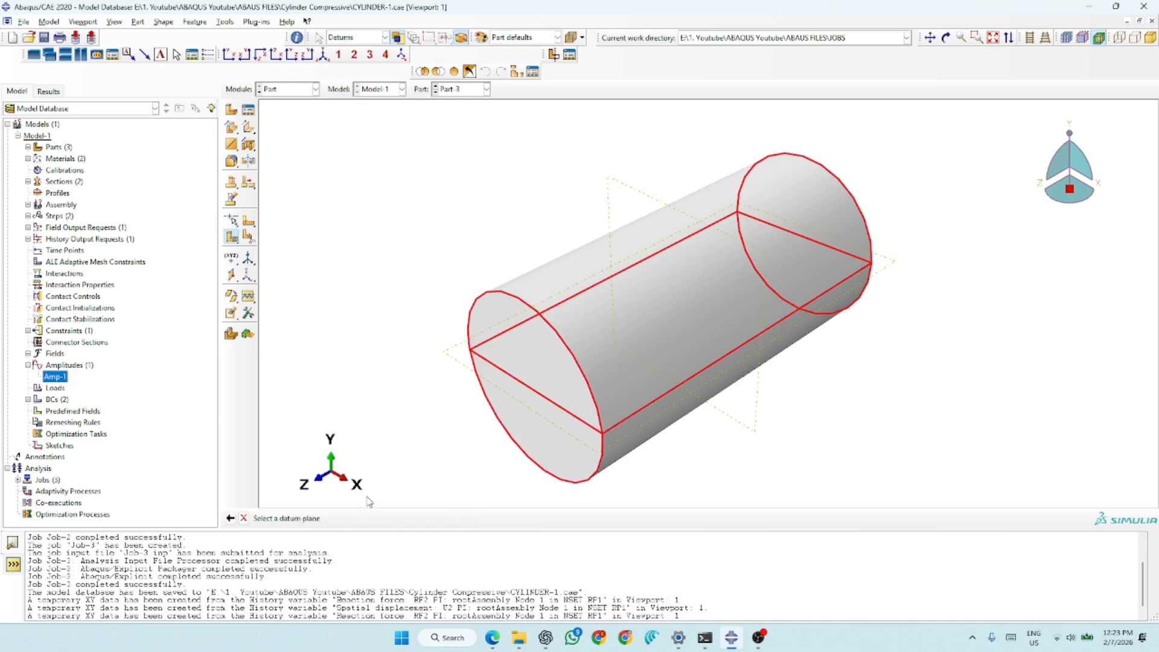
click(628, 191)
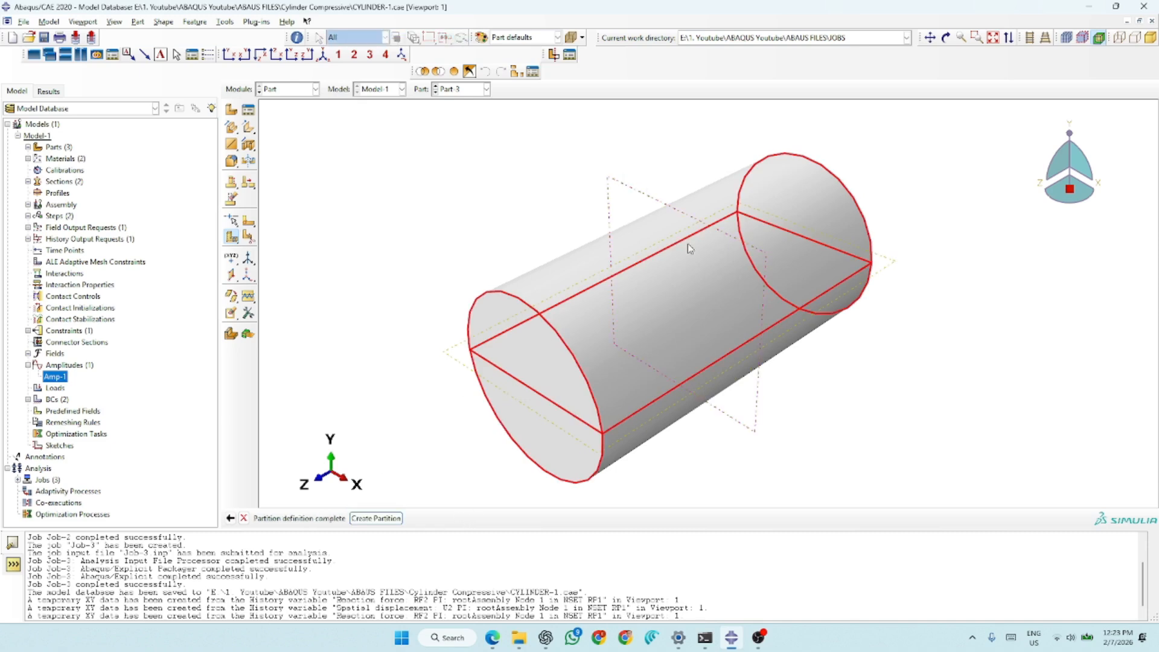
click(375, 518)
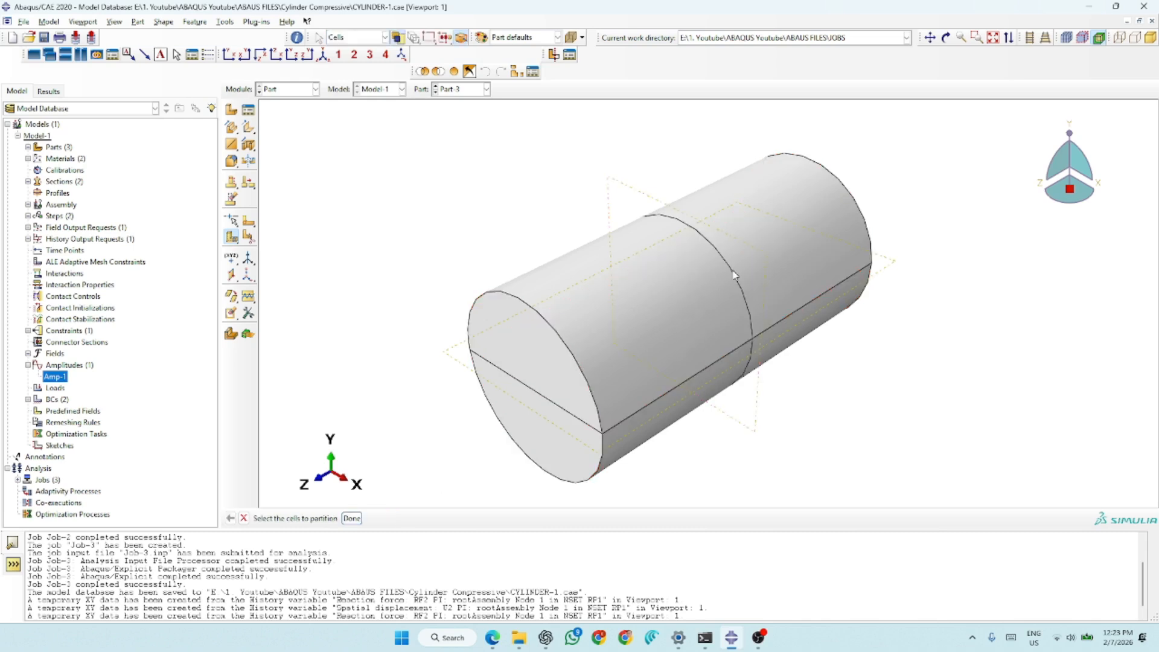
- Create a vertical lengthwise datum plane from three points: the upper arc midpoints of both end faces and the front face's lower arc midpoint
click(232, 276)
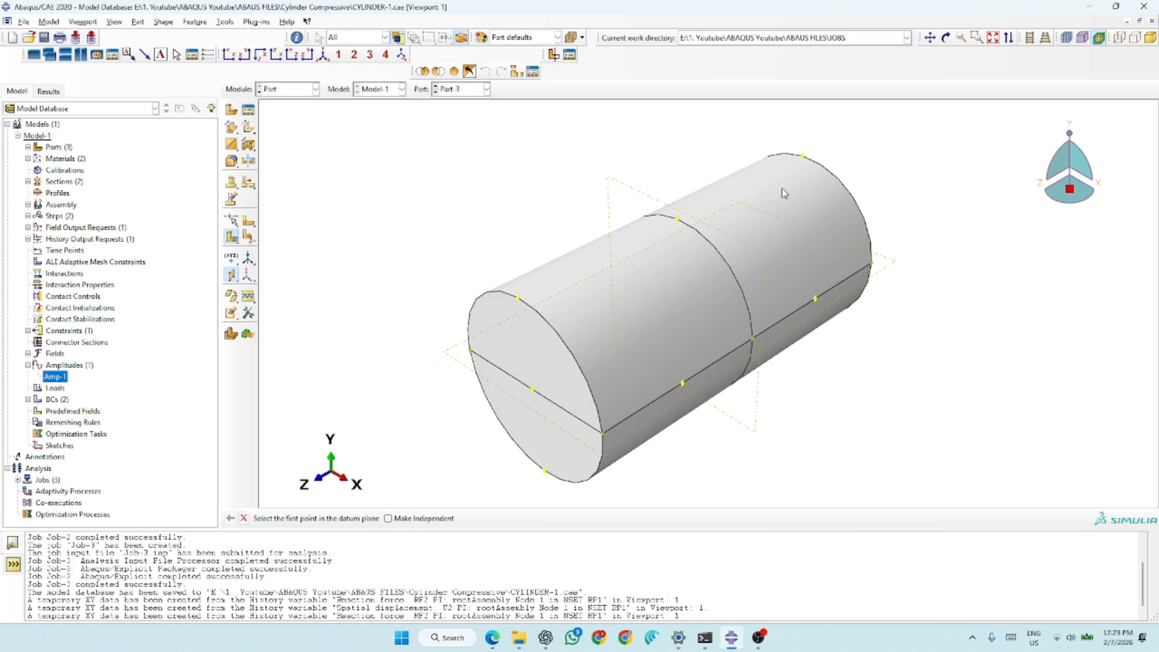
click(803, 158)
click(518, 299)
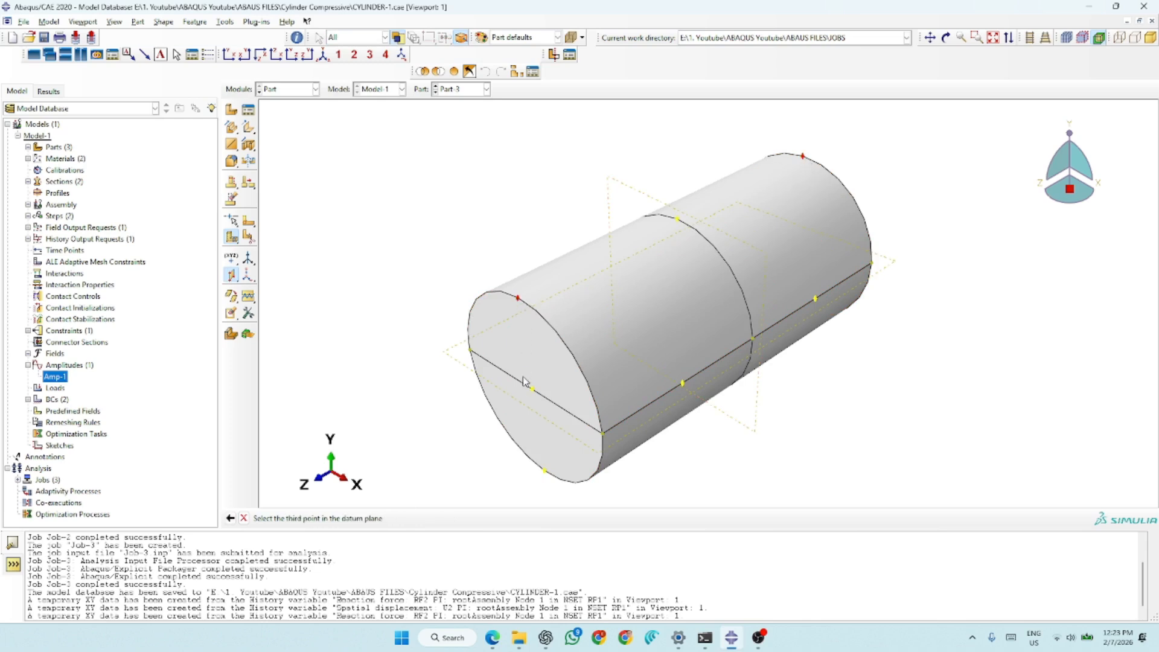
click(544, 472)
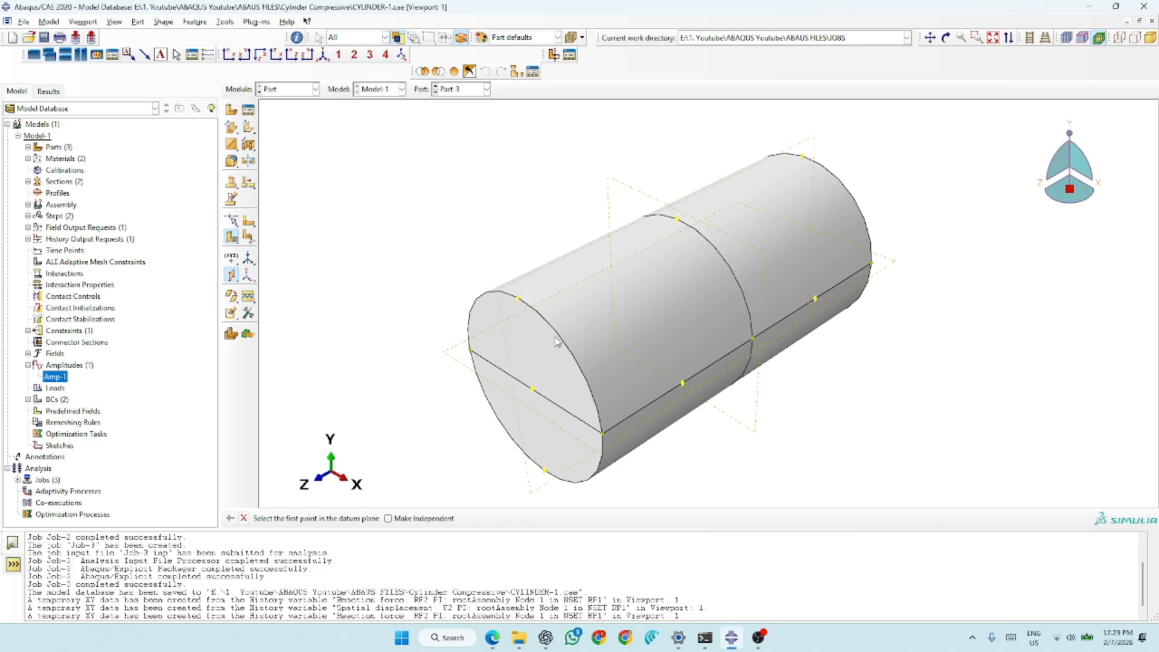
- Partition all the cylinder's cells with the vertical lengthwise datum plane and leave the partition command
click(232, 238)
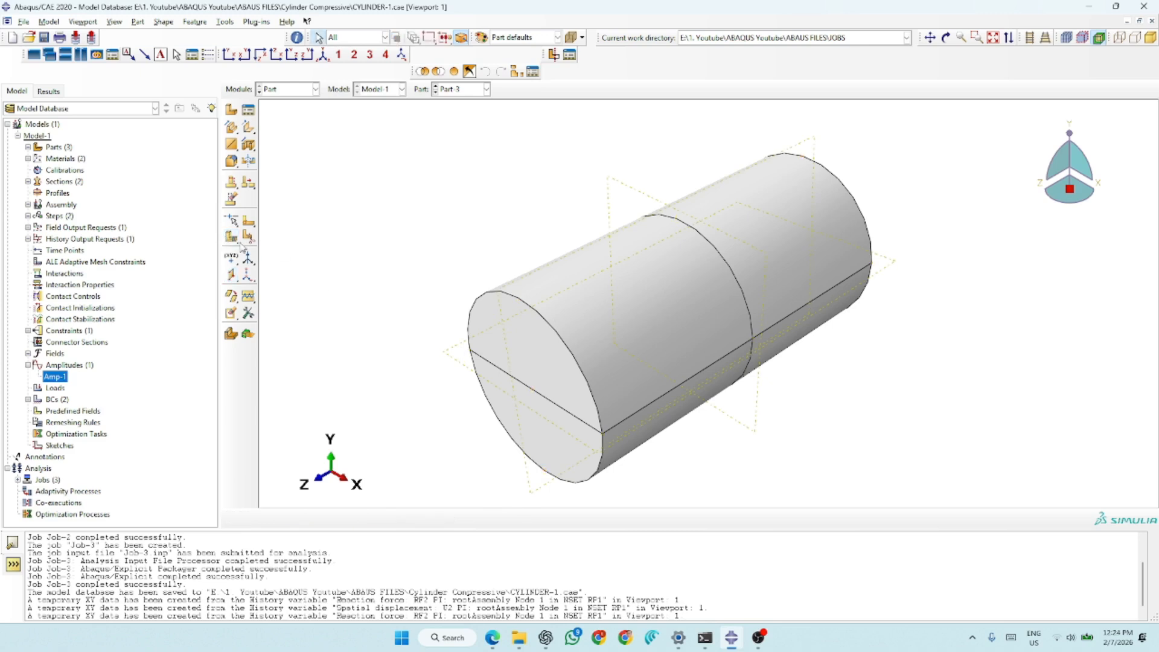
click(232, 239)
drag(909, 155, 481, 444)
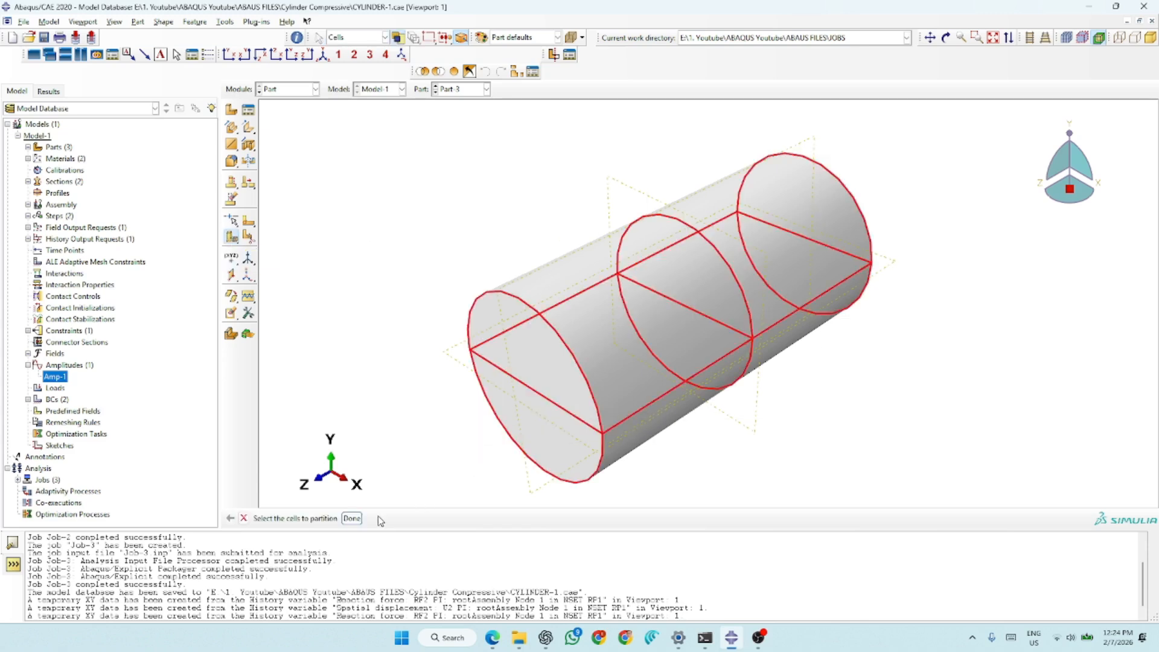
click(352, 518)
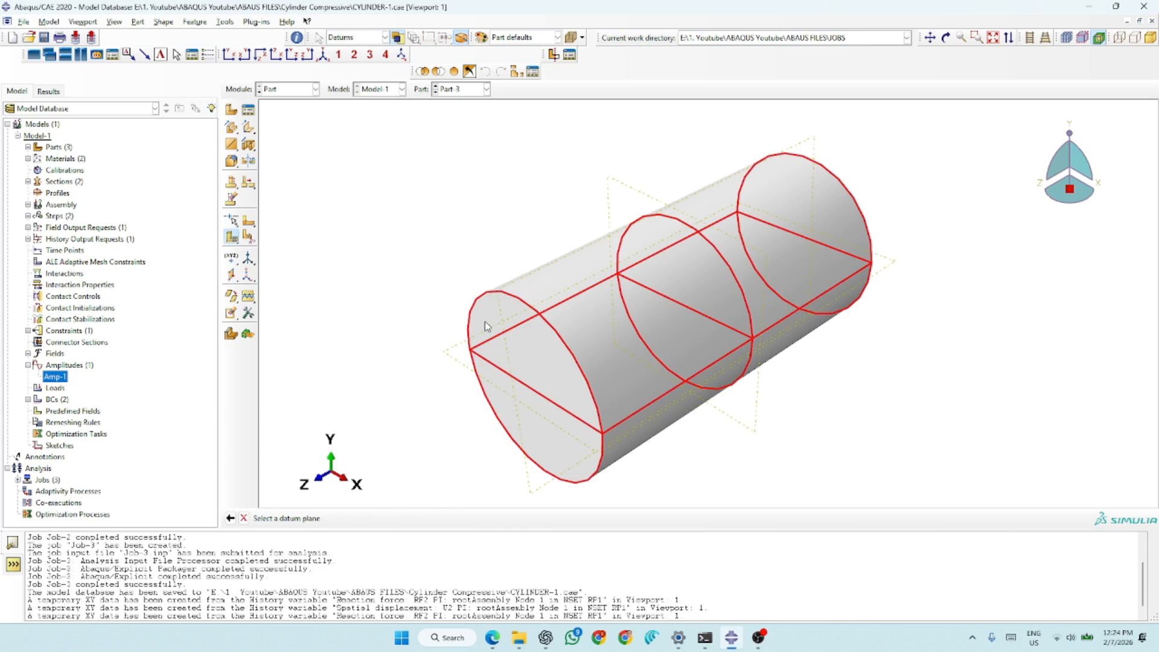
click(519, 285)
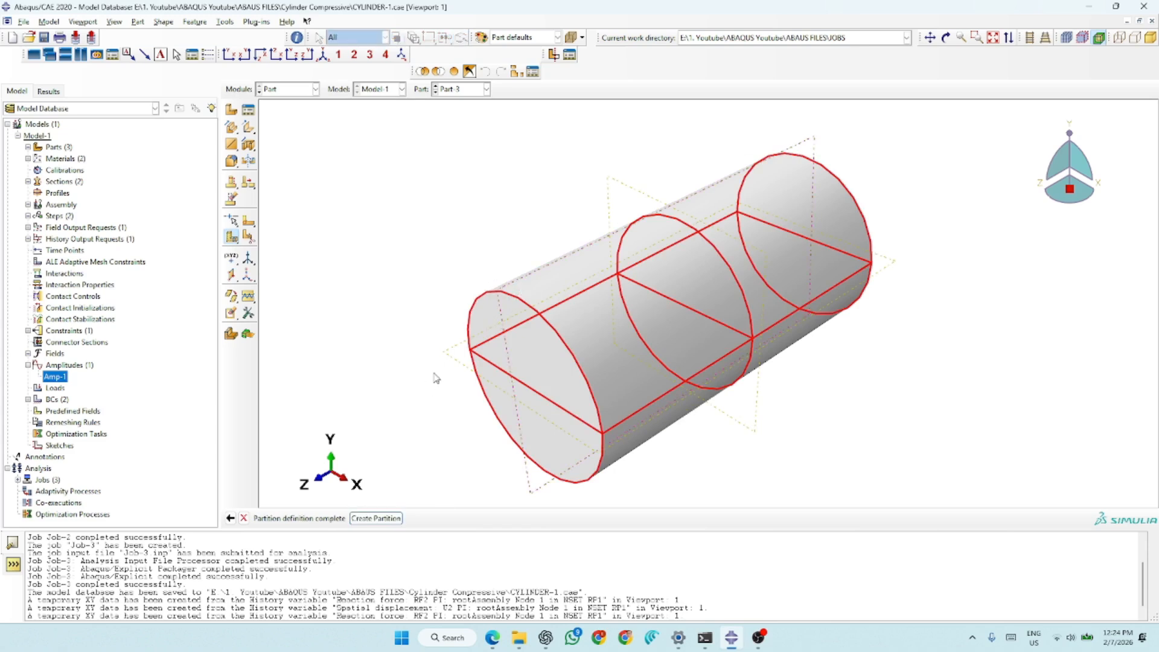
click(375, 518)
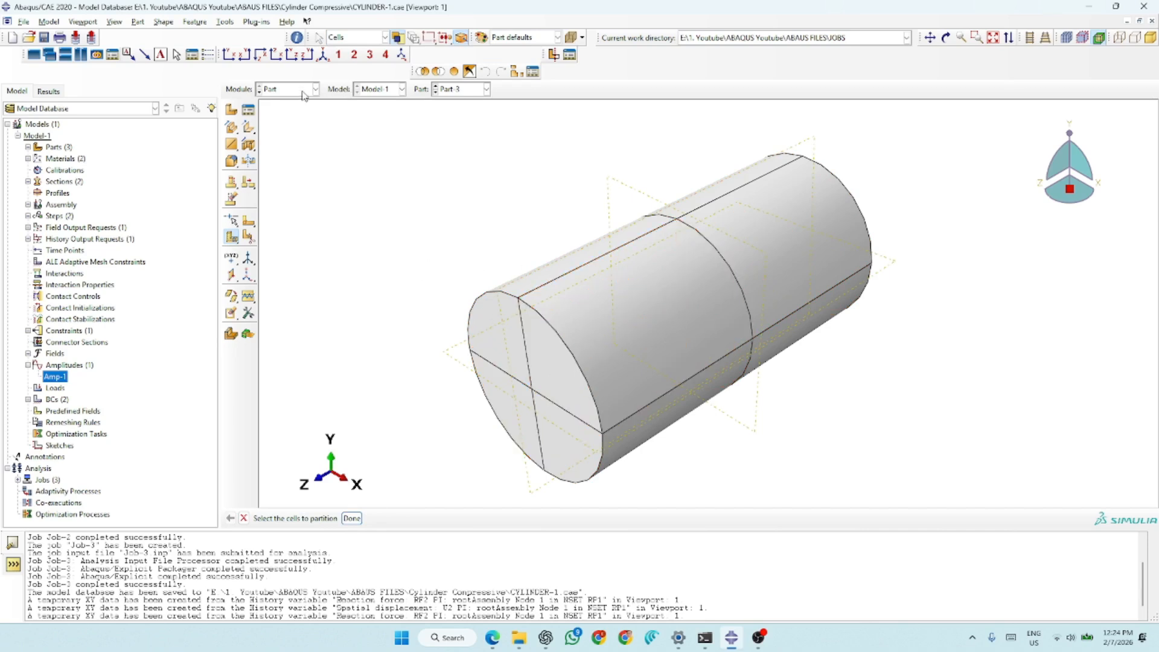
click(233, 236)
- In the Mesh module, seed the partitioned Part-3 with a global size of 10 and mesh it
click(300, 94)
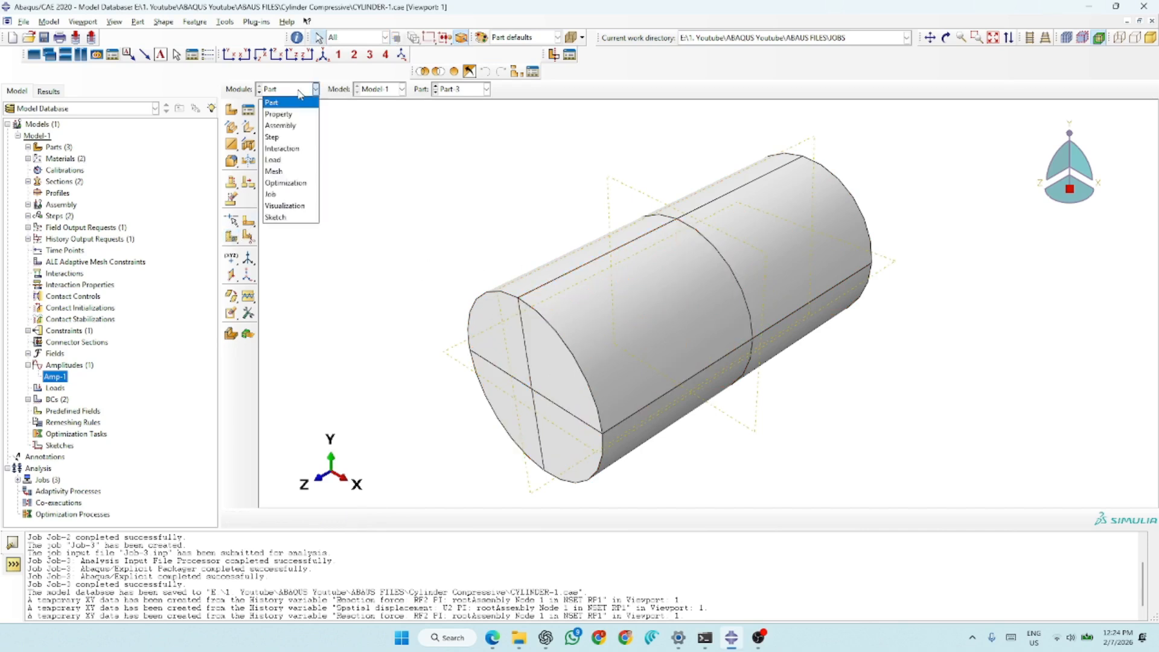
click(282, 172)
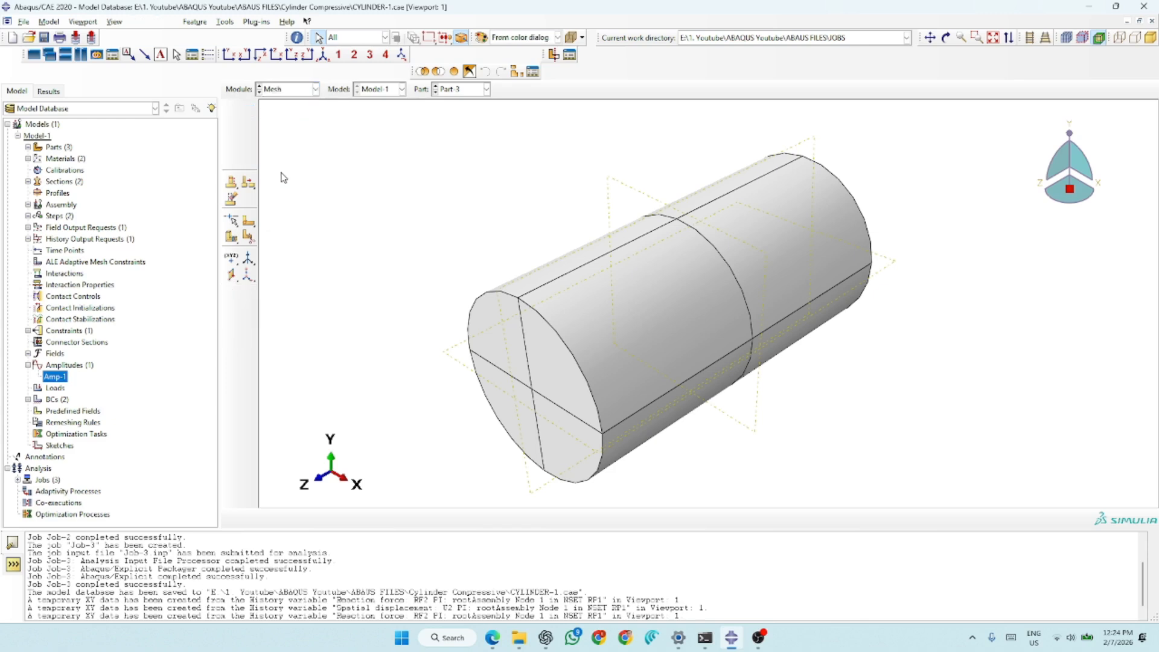
click(231, 110)
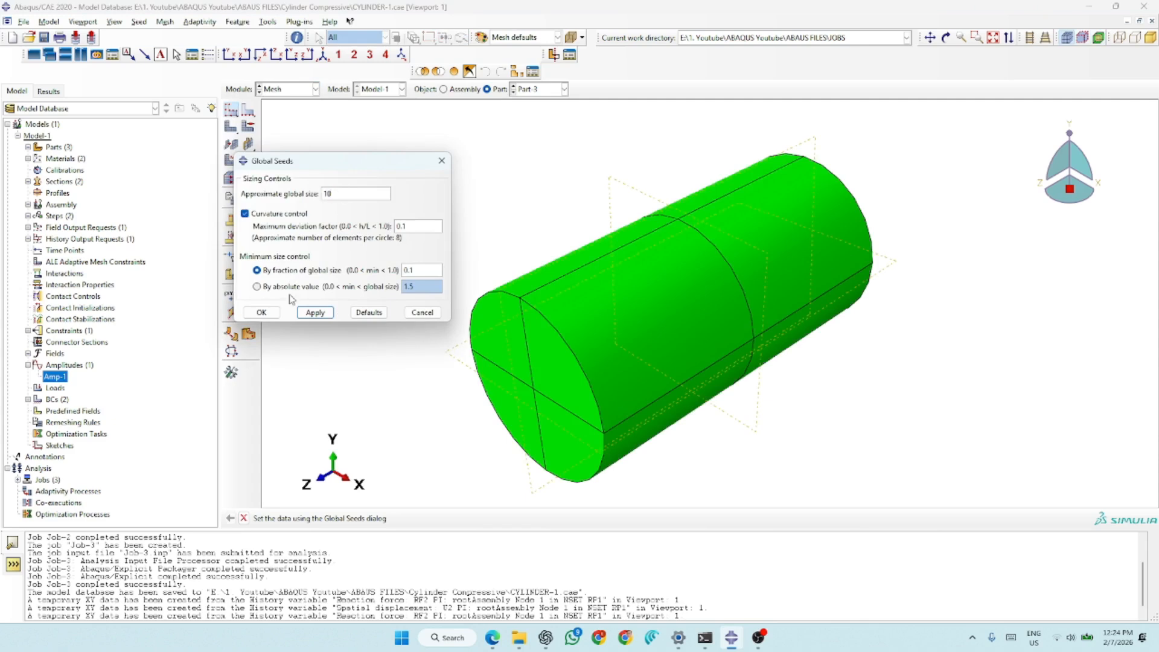
click(315, 312)
click(261, 312)
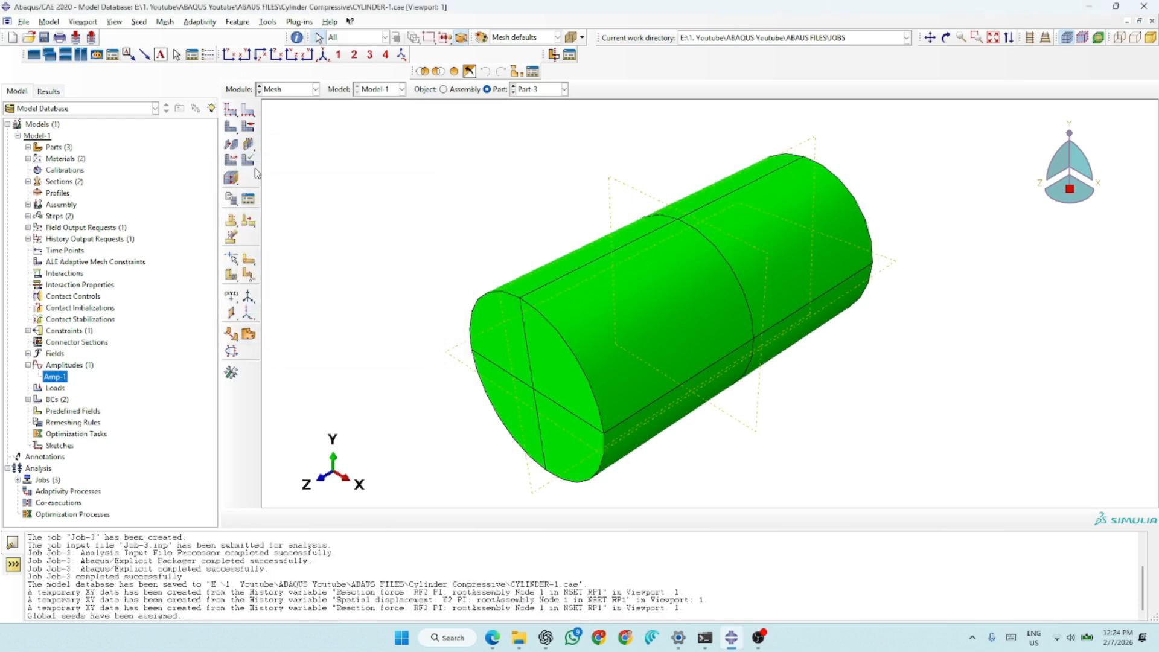
click(232, 128)
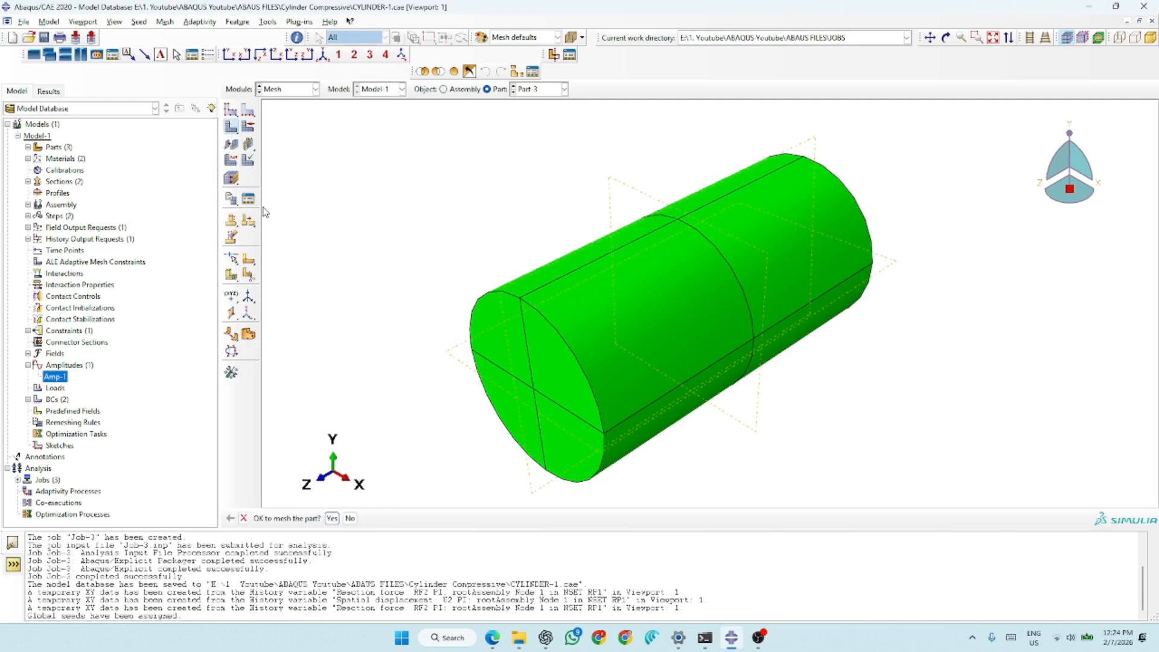
click(331, 518)
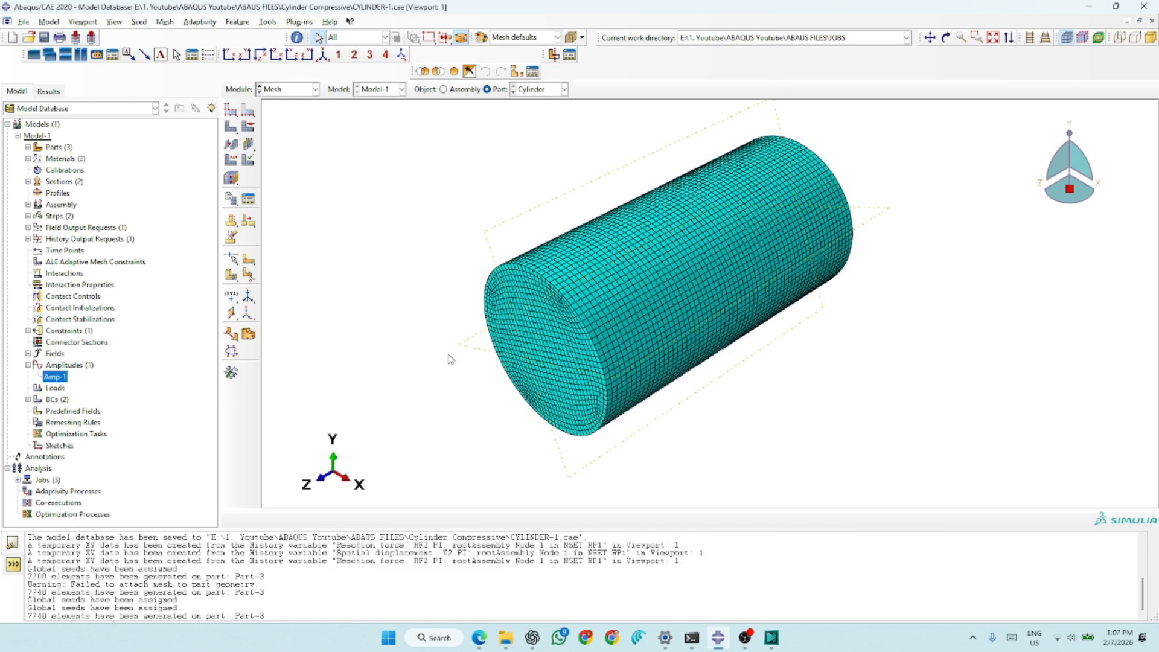
- In the Property module, open the Concrete CDP 40 MPa material and review its density, elastic and concrete damaged plasticity data
click(291, 91)
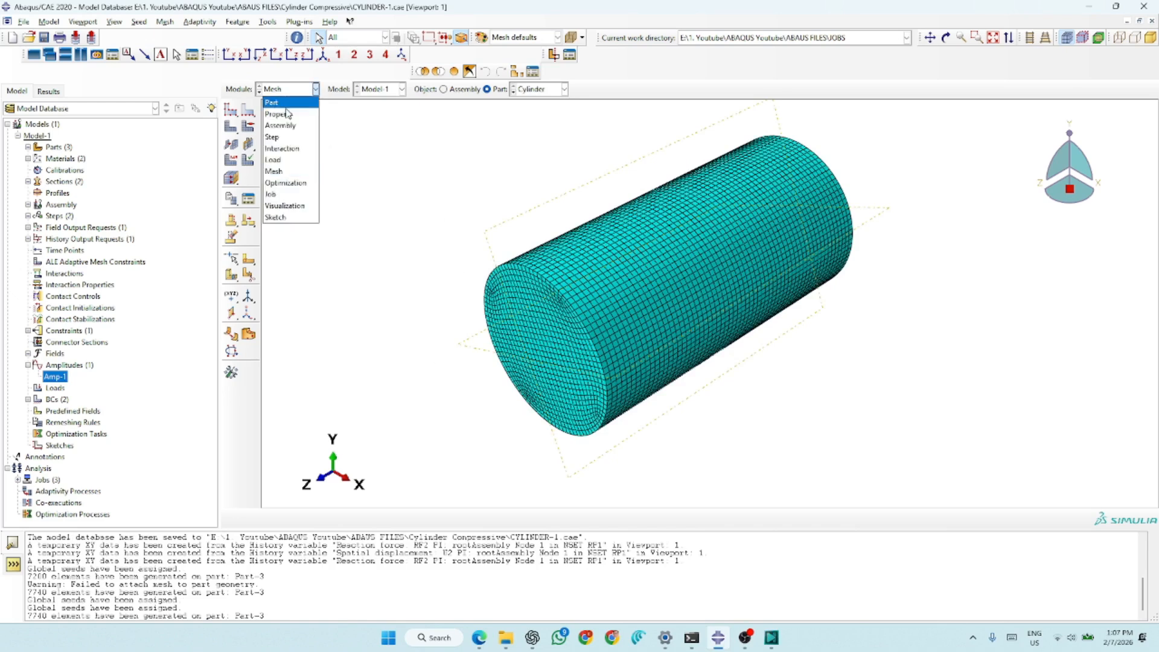
click(286, 114)
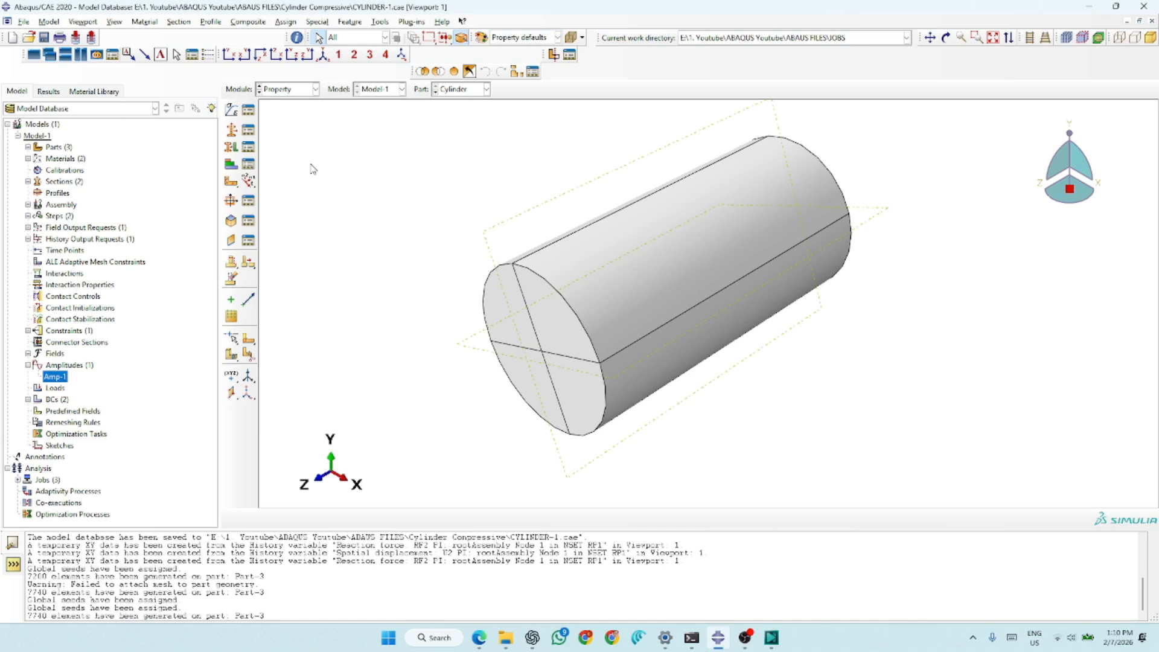
click(252, 113)
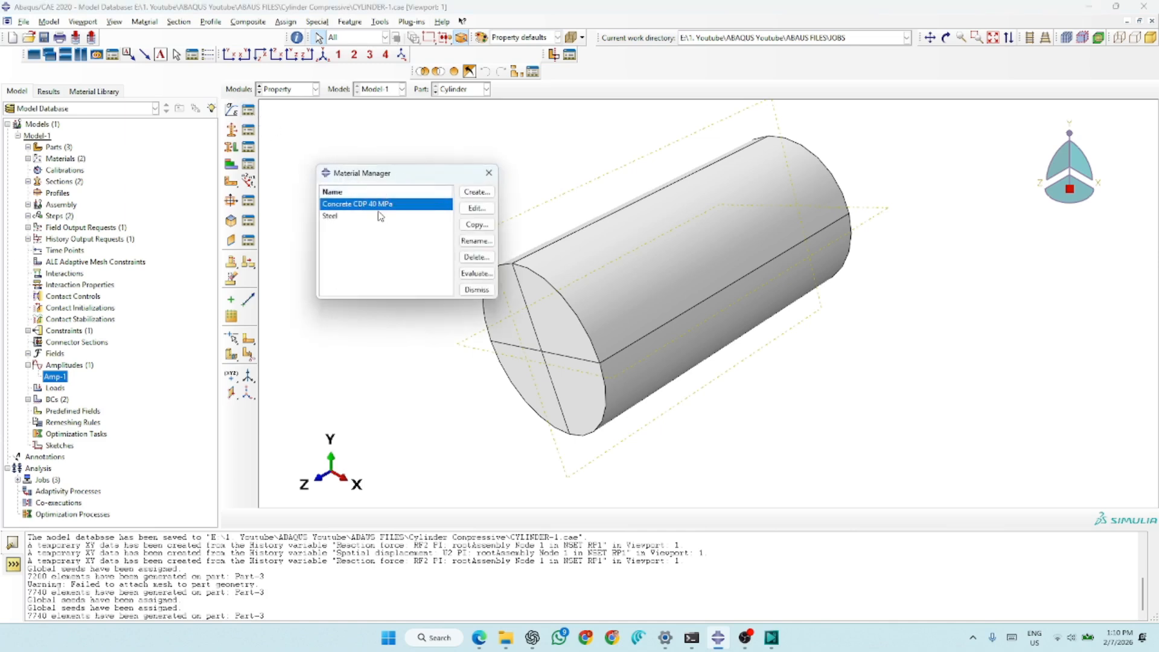
click(476, 208)
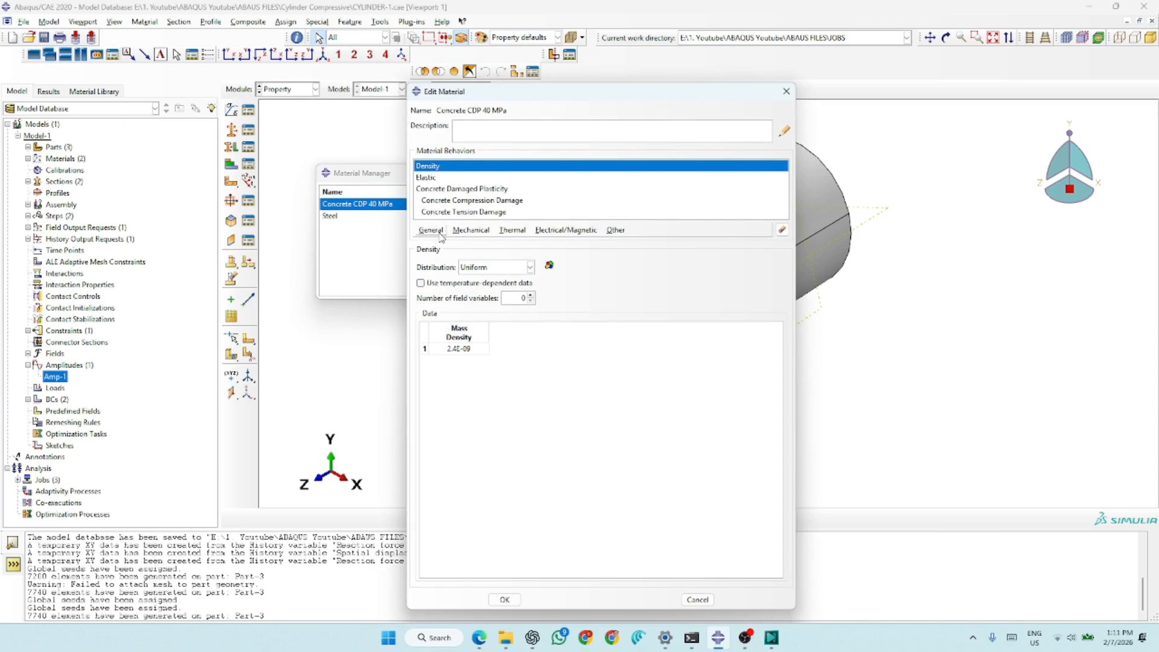
click(429, 179)
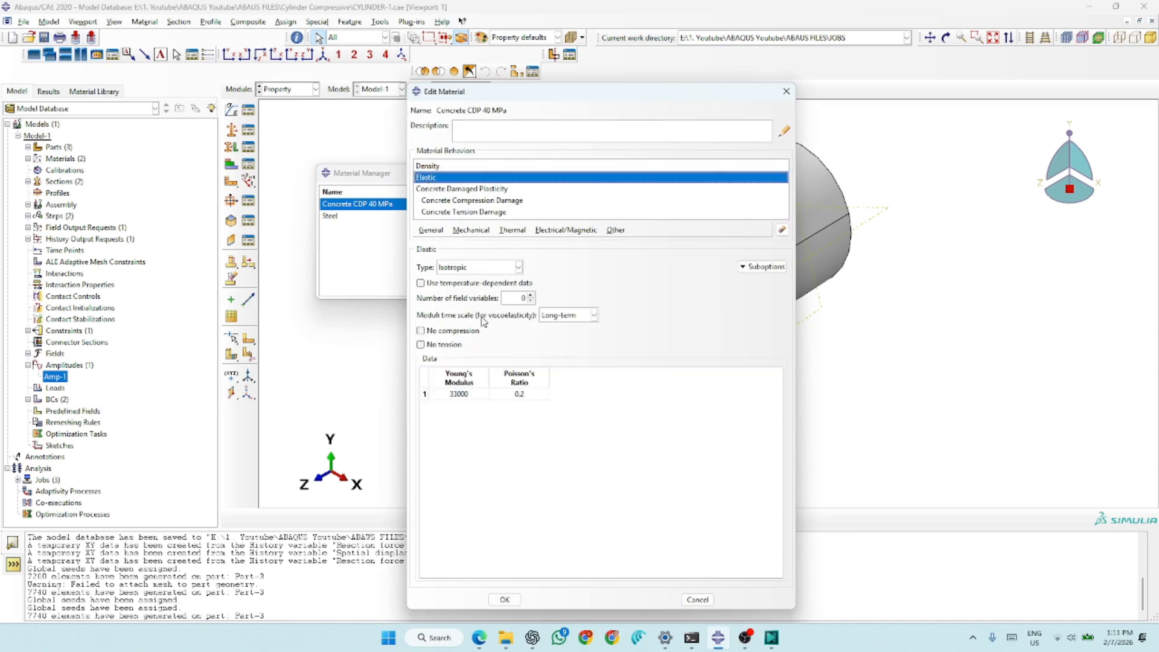
click(449, 190)
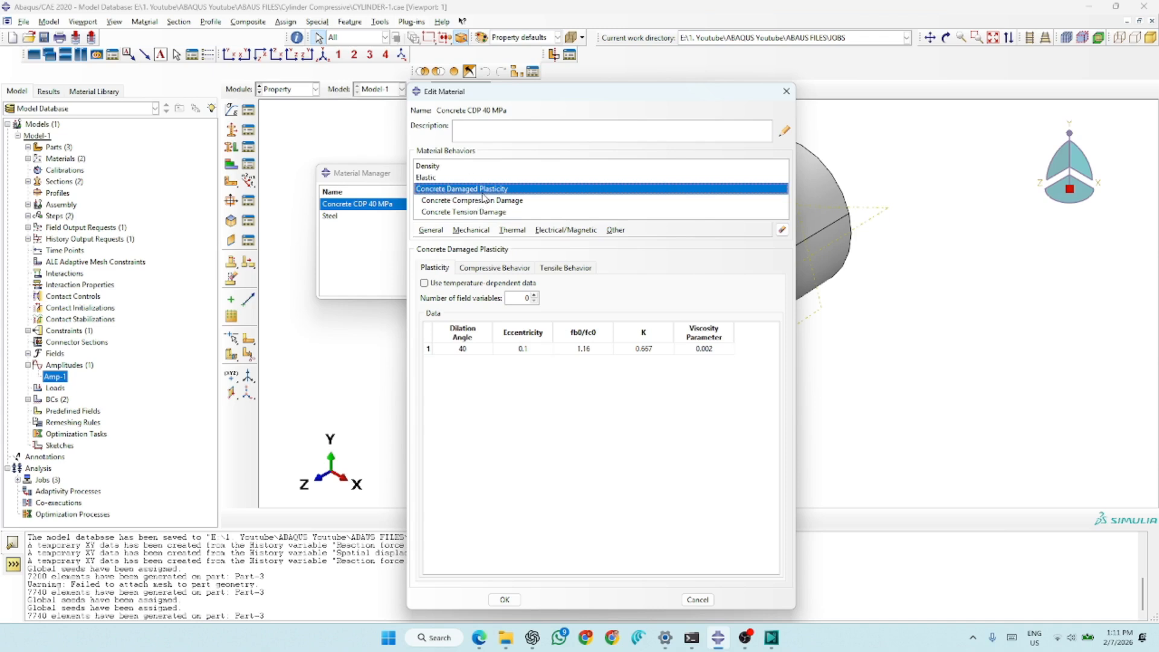
- Call up the general Density and isotropic Elastic behaviors of the concrete material and examine their density, Young's modulus and Poisson's ratio
click(468, 231)
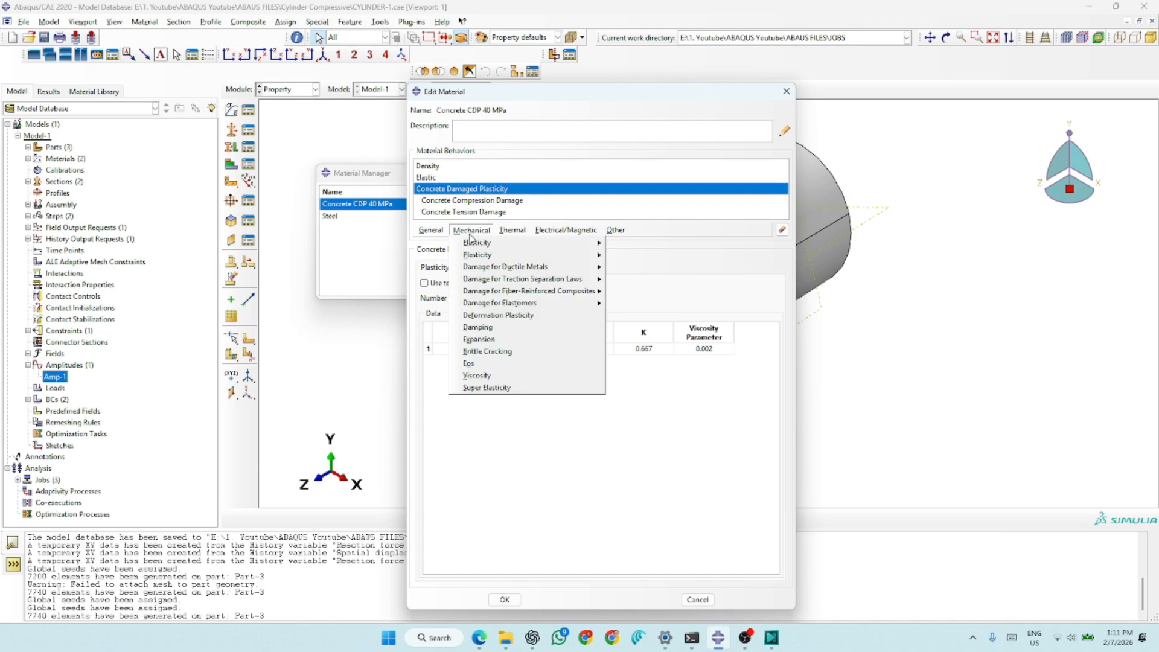
mouse_move(439, 235)
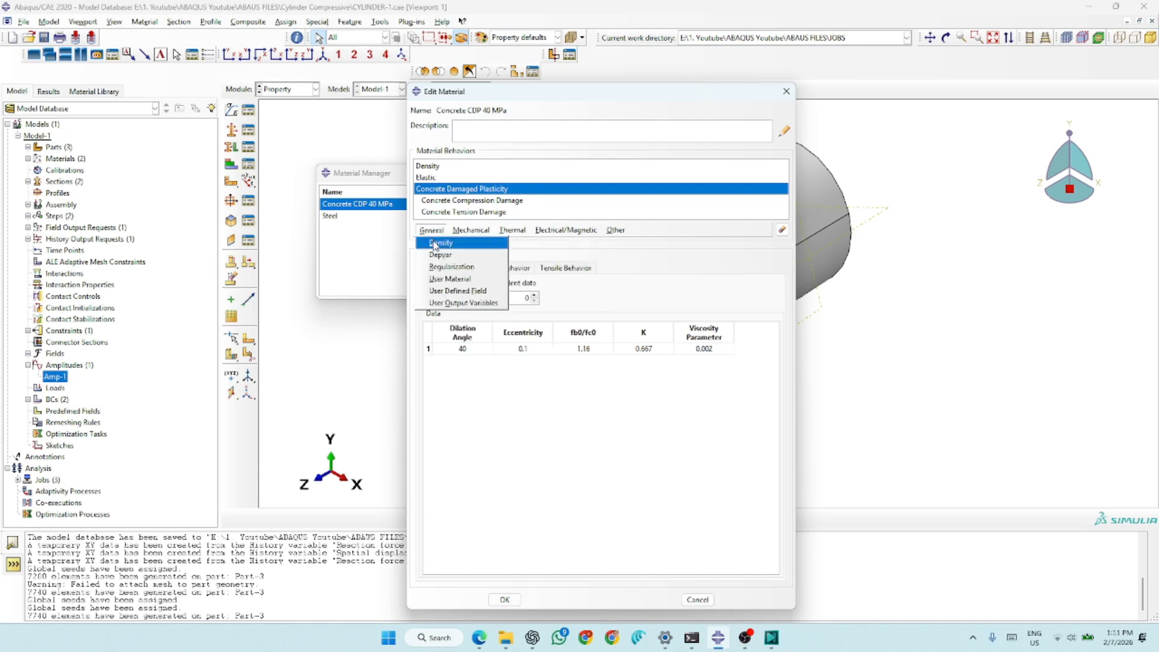
click(432, 233)
click(432, 232)
click(441, 244)
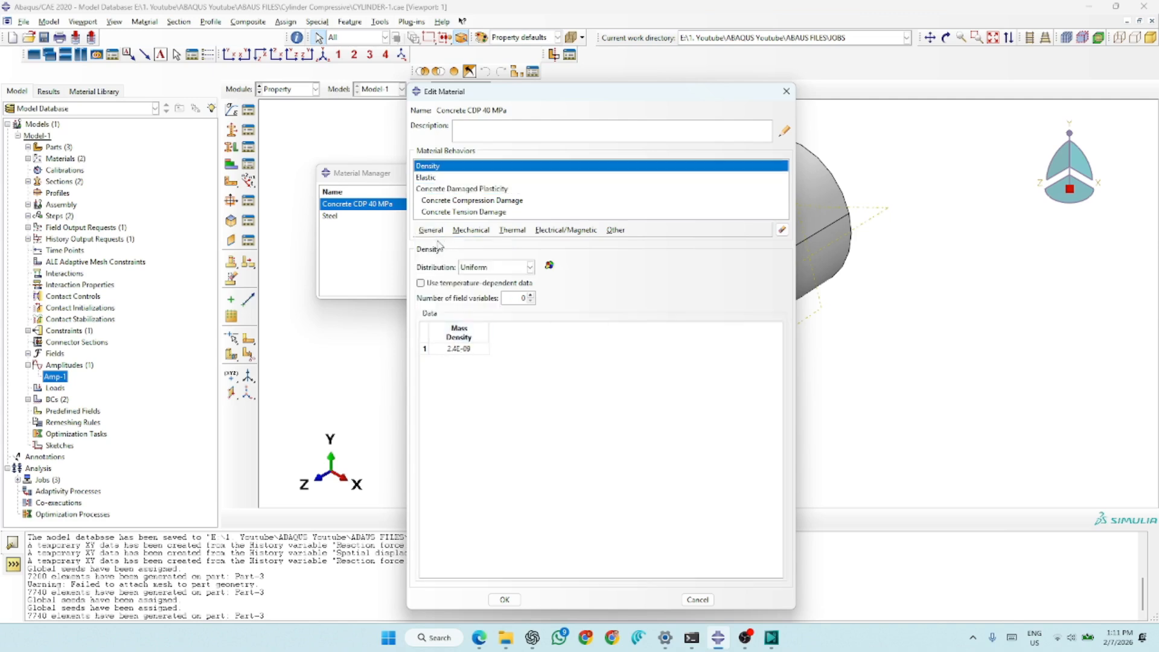
click(466, 233)
mouse_move(481, 244)
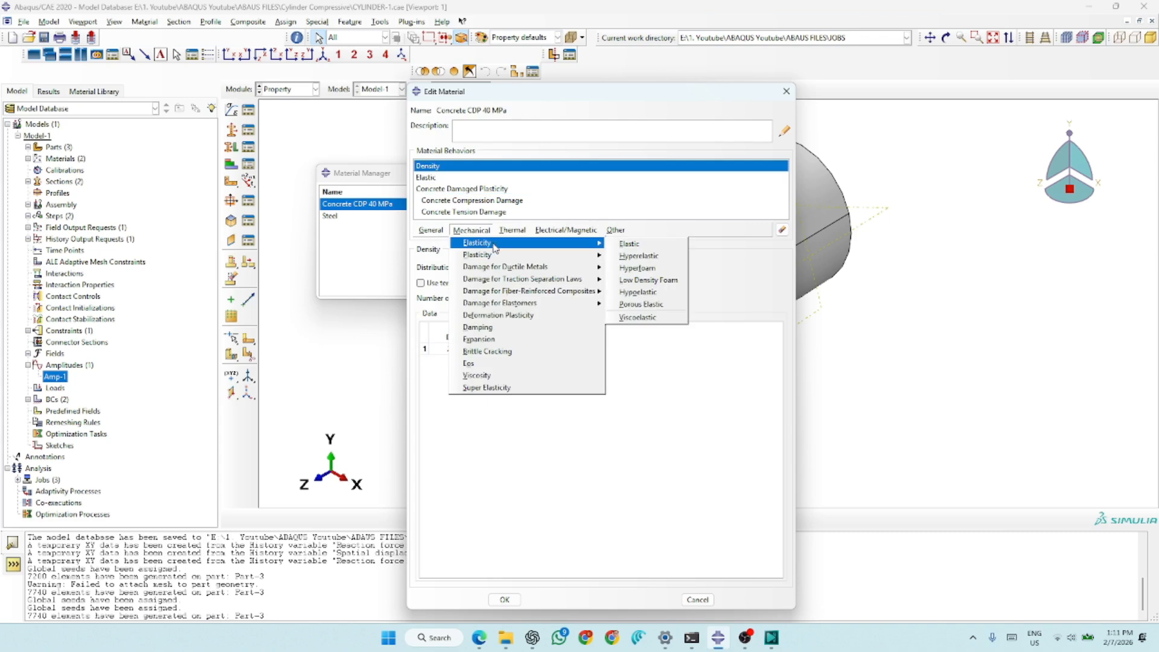
click(644, 246)
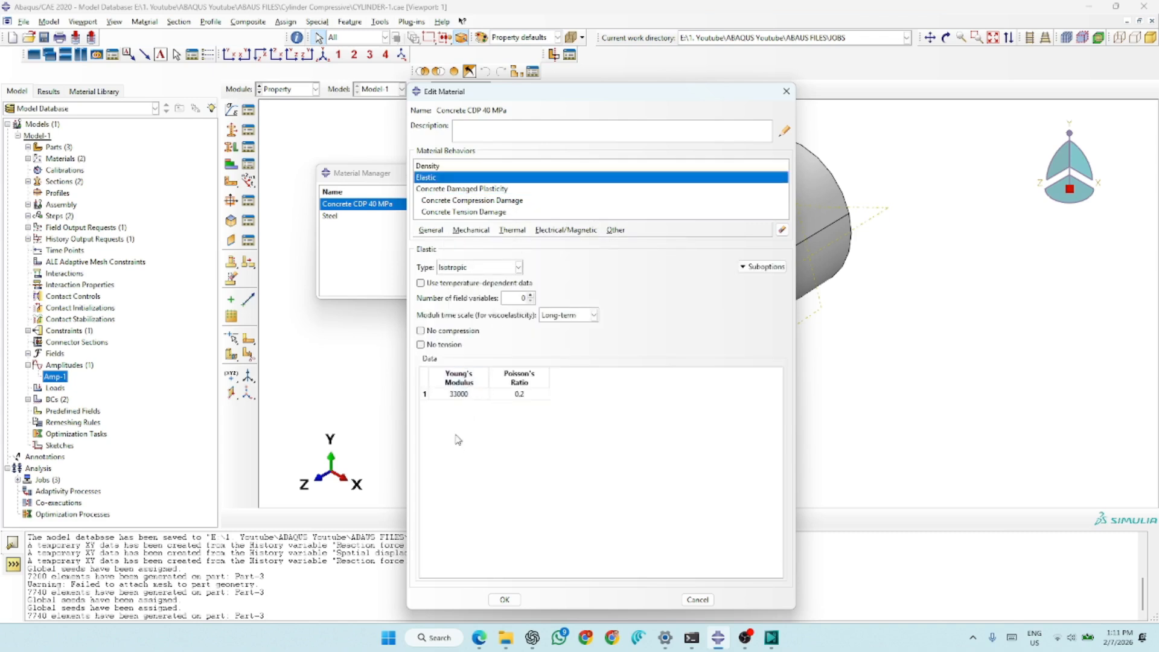
double_click(520, 393)
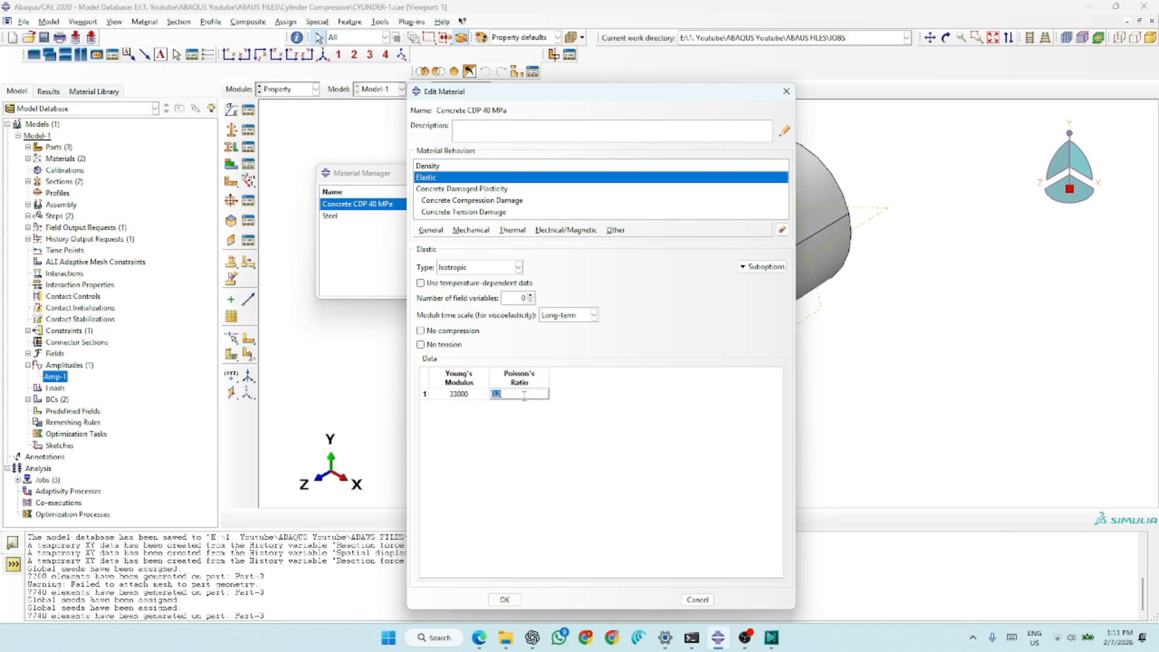
- Call up the Concrete Damaged Plasticity behavior and examine its plasticity parameters and its compressive and tensile behavior tables
click(461, 189)
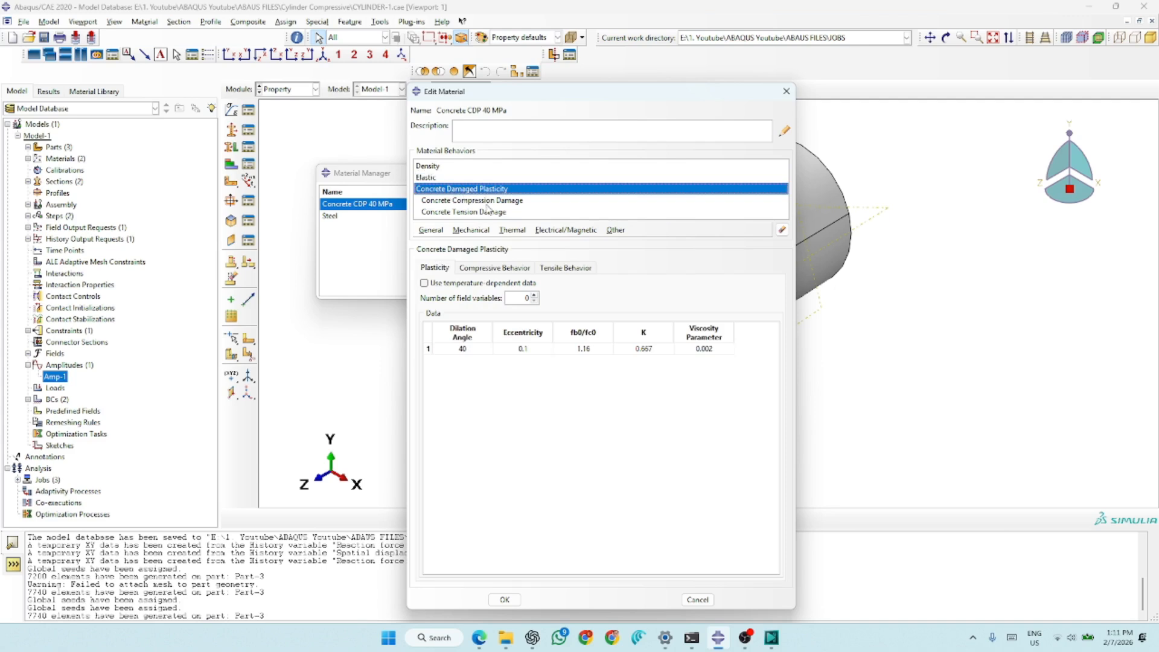
click(474, 232)
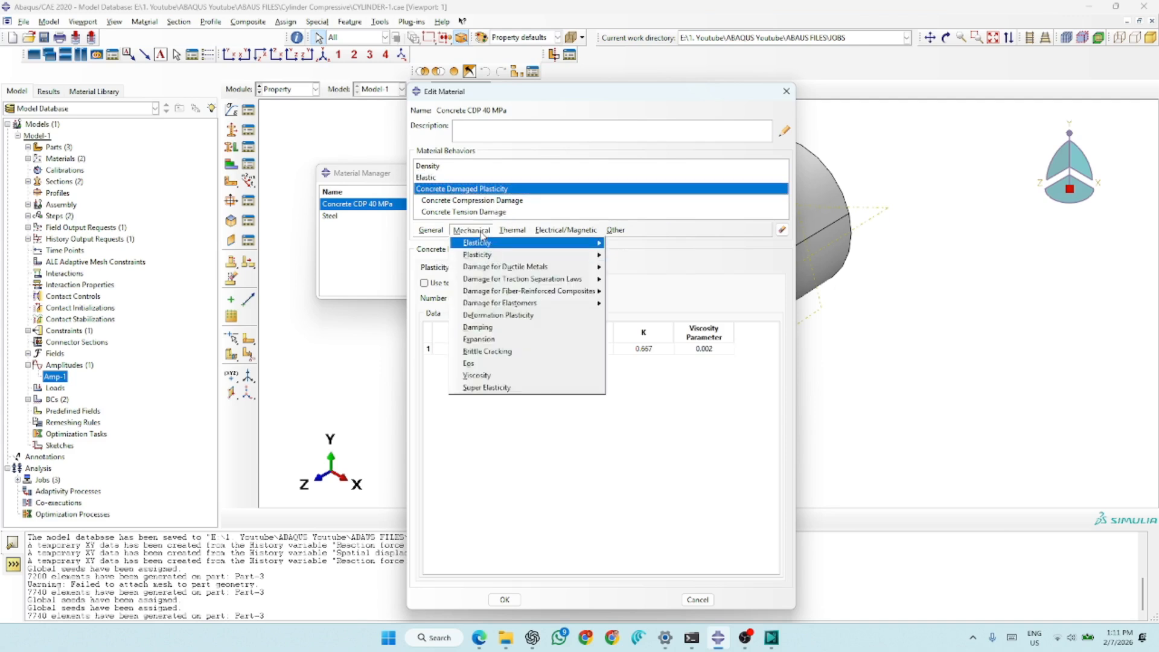
mouse_move(532, 261)
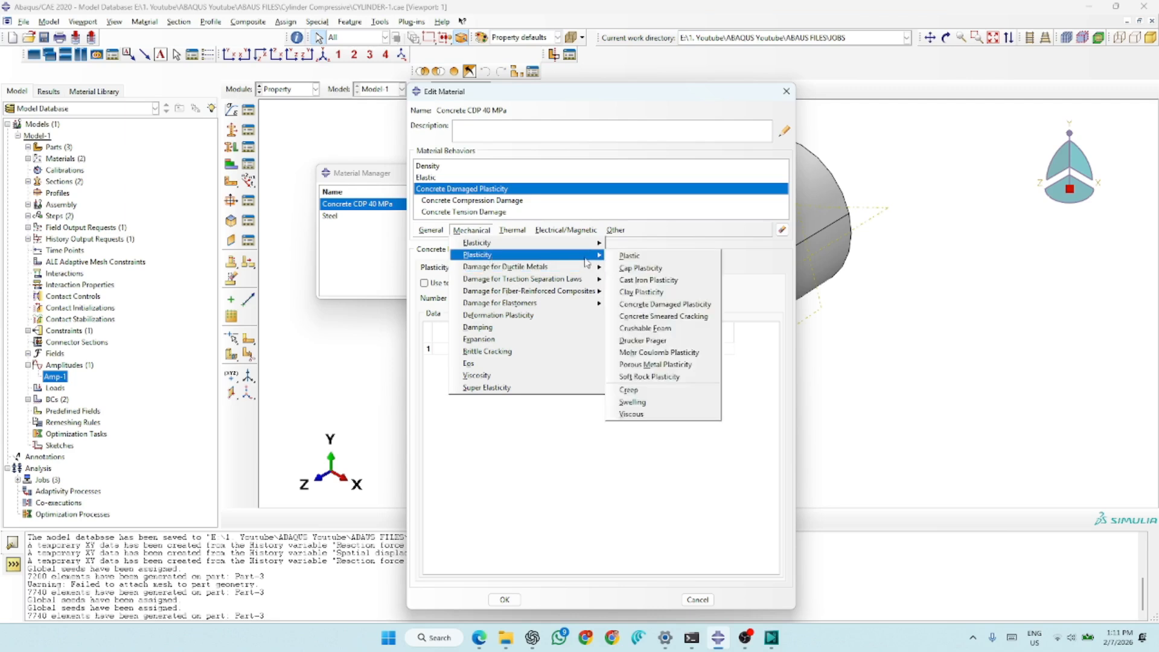
click(678, 304)
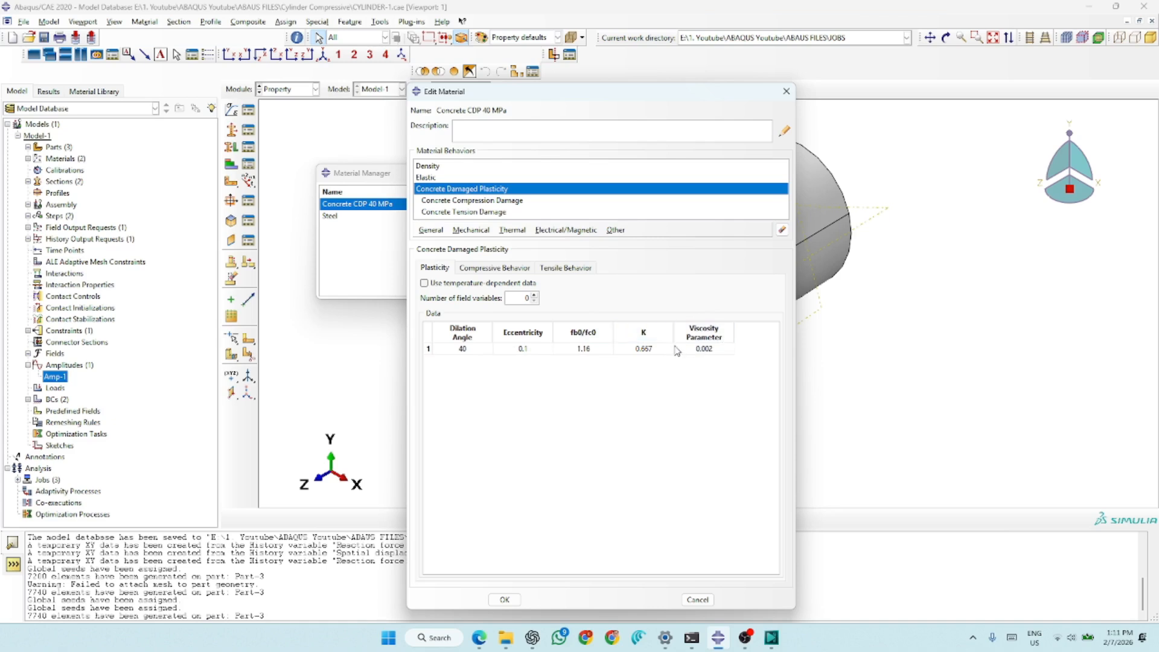
click(499, 269)
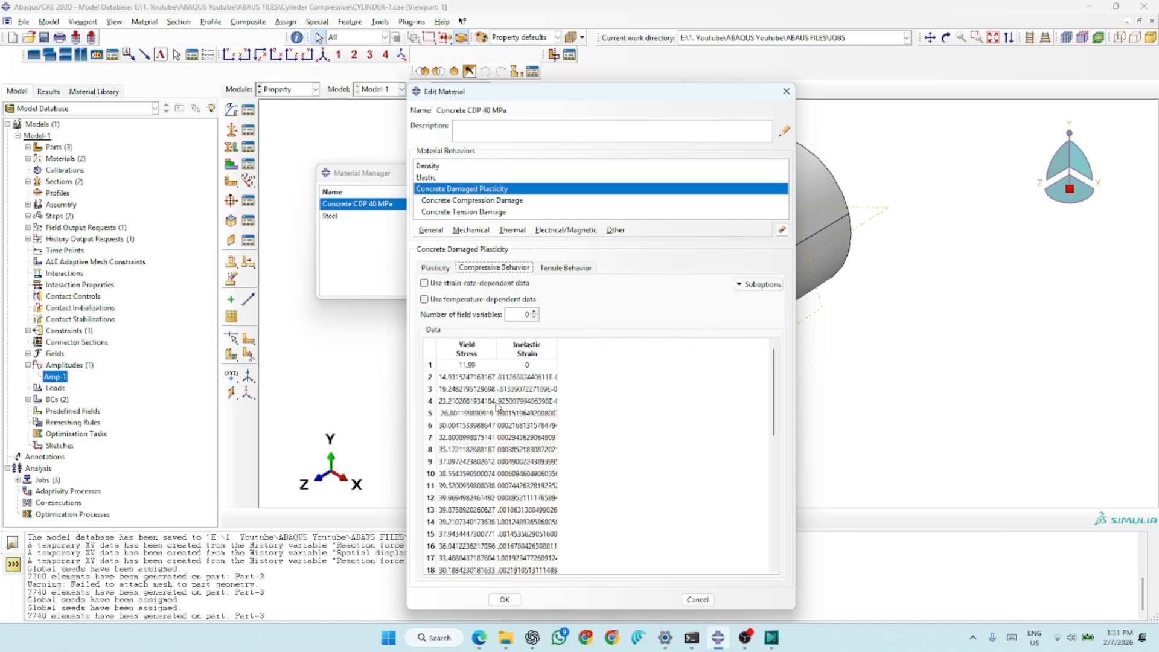
scroll(496, 408, down, 9)
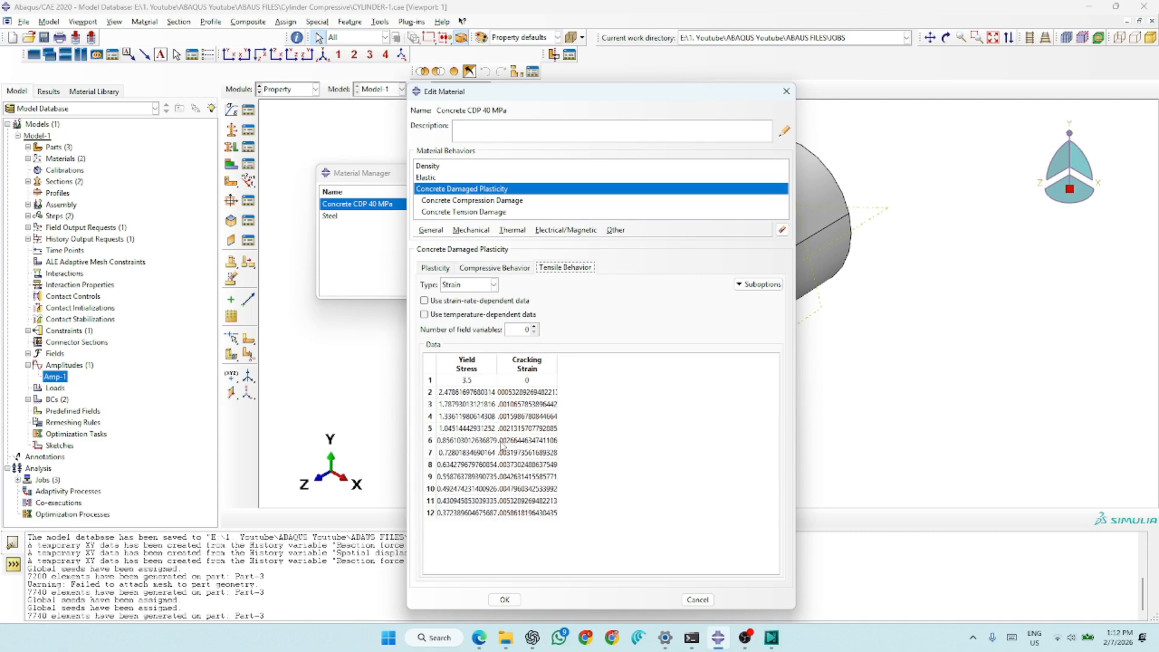
- Examine the concrete compression damage and tension damage tables in enlarged editors, then accept the material and close the material manager
click(490, 201)
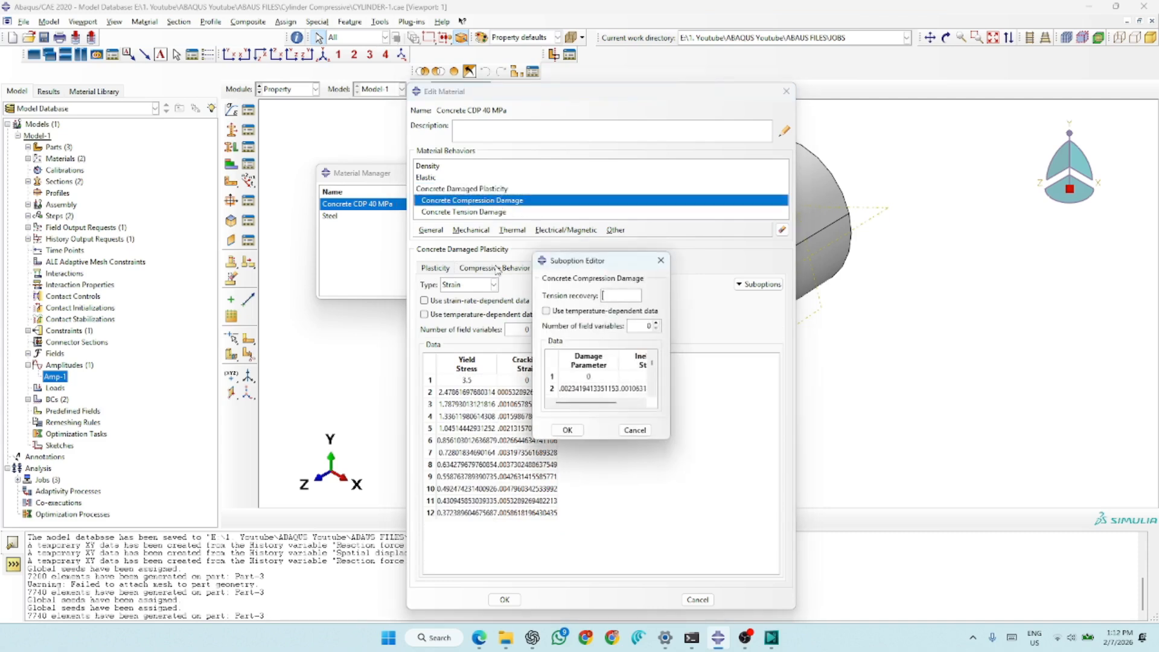
drag(672, 442, 791, 567)
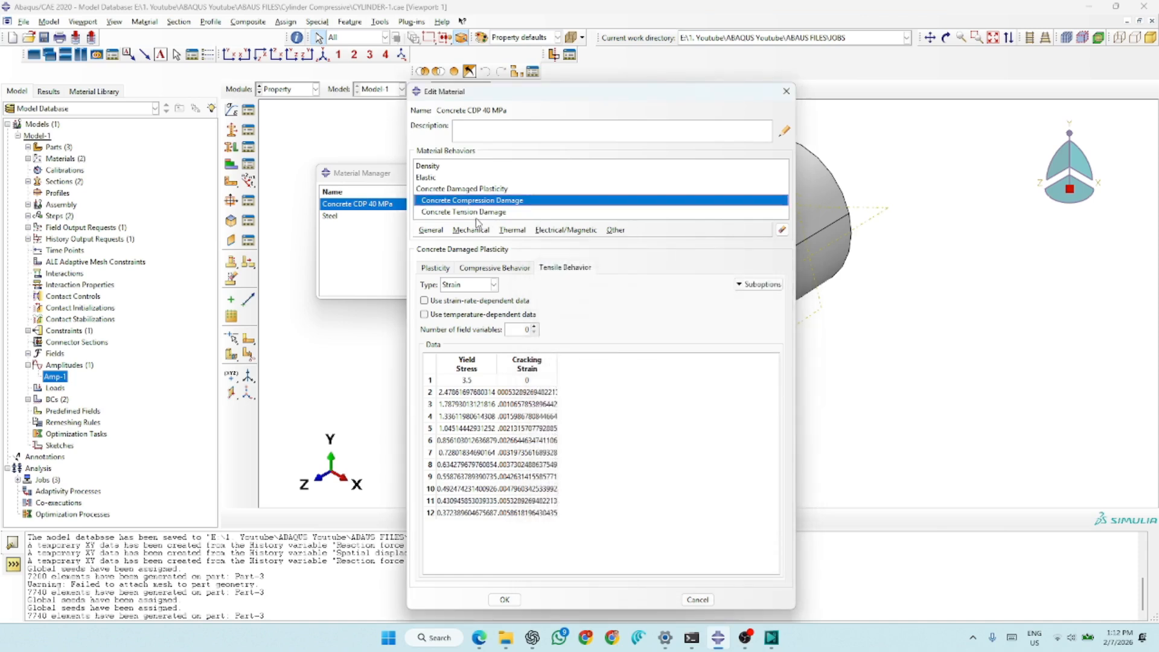
click(474, 213)
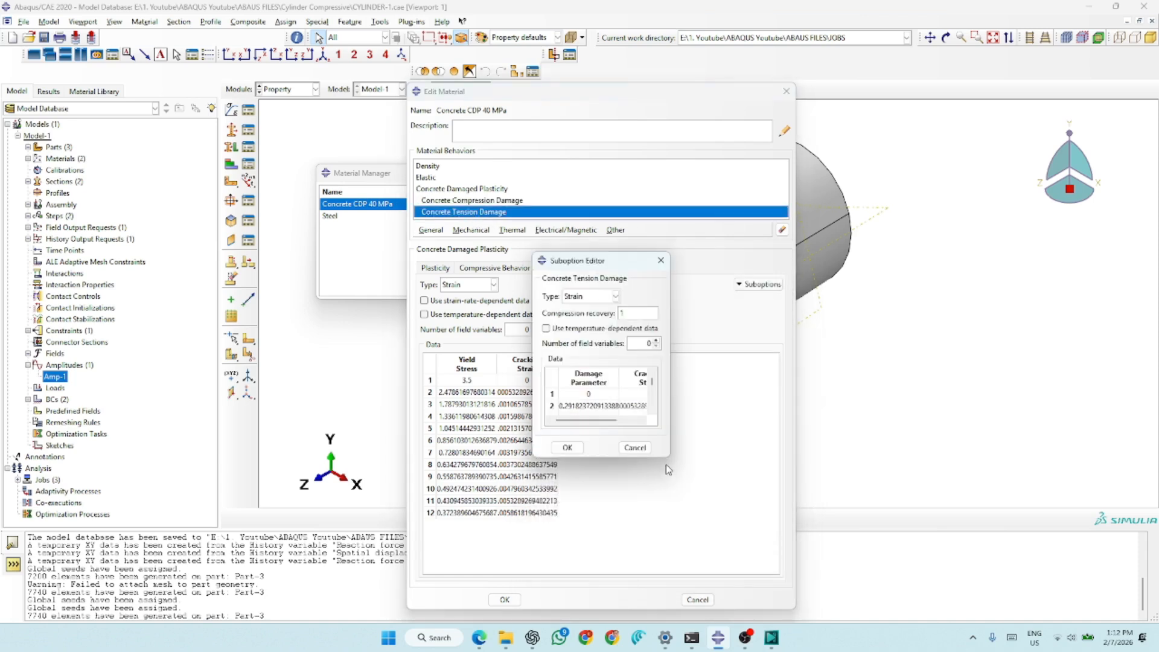
drag(668, 455, 773, 612)
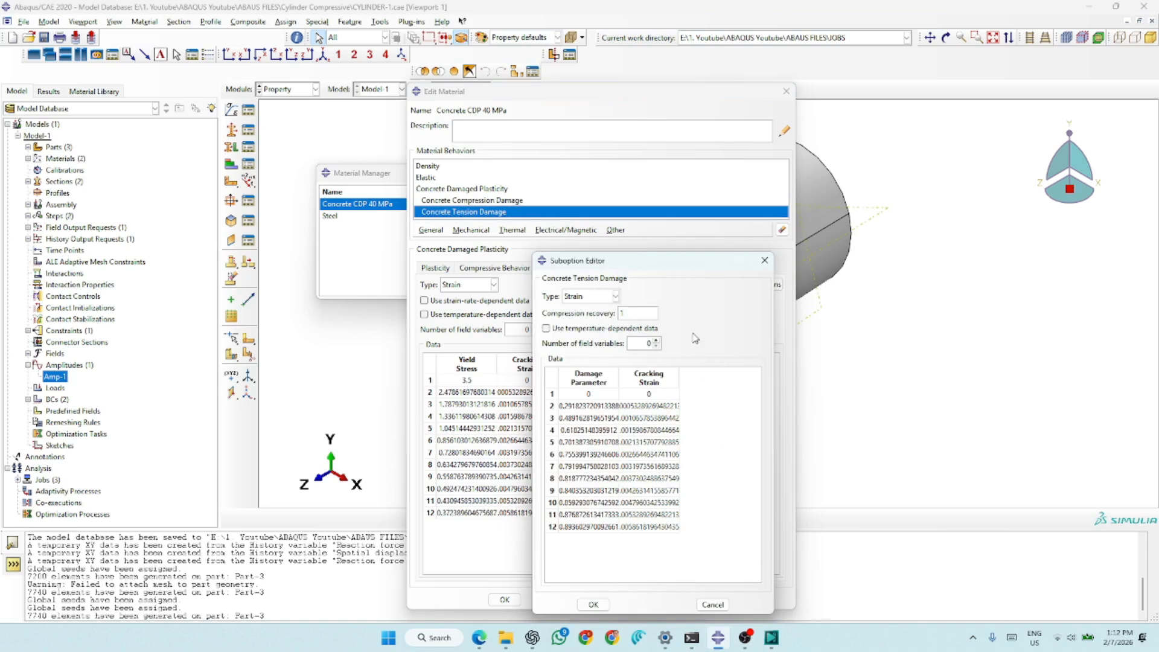
drag(662, 269, 606, 142)
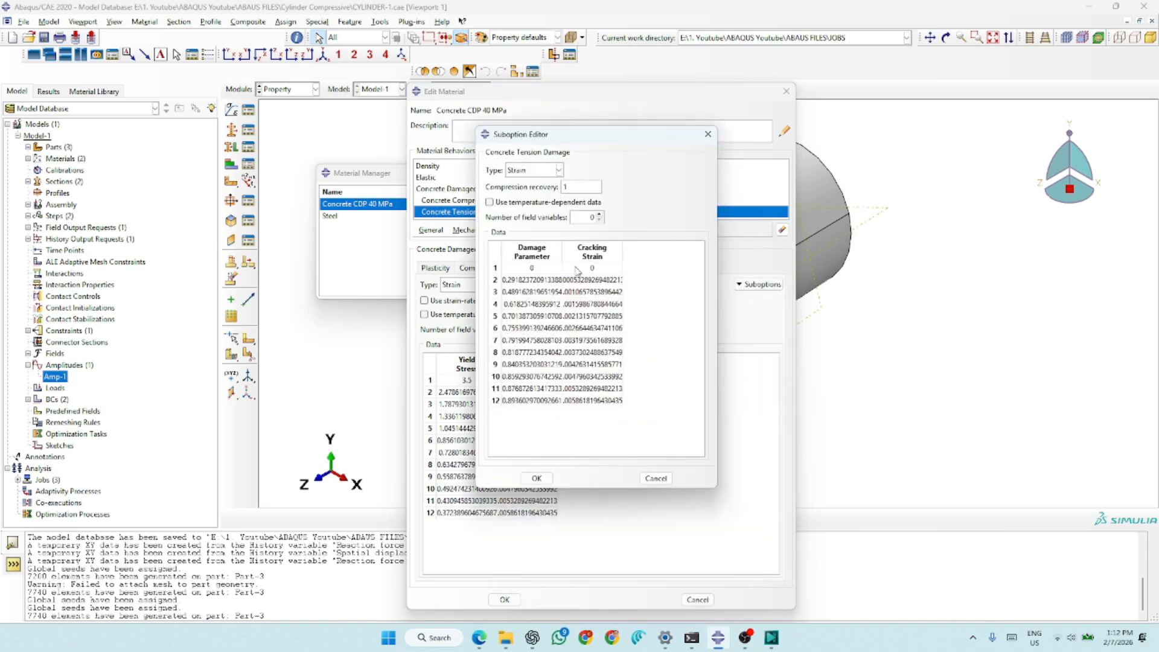
click(548, 477)
click(505, 599)
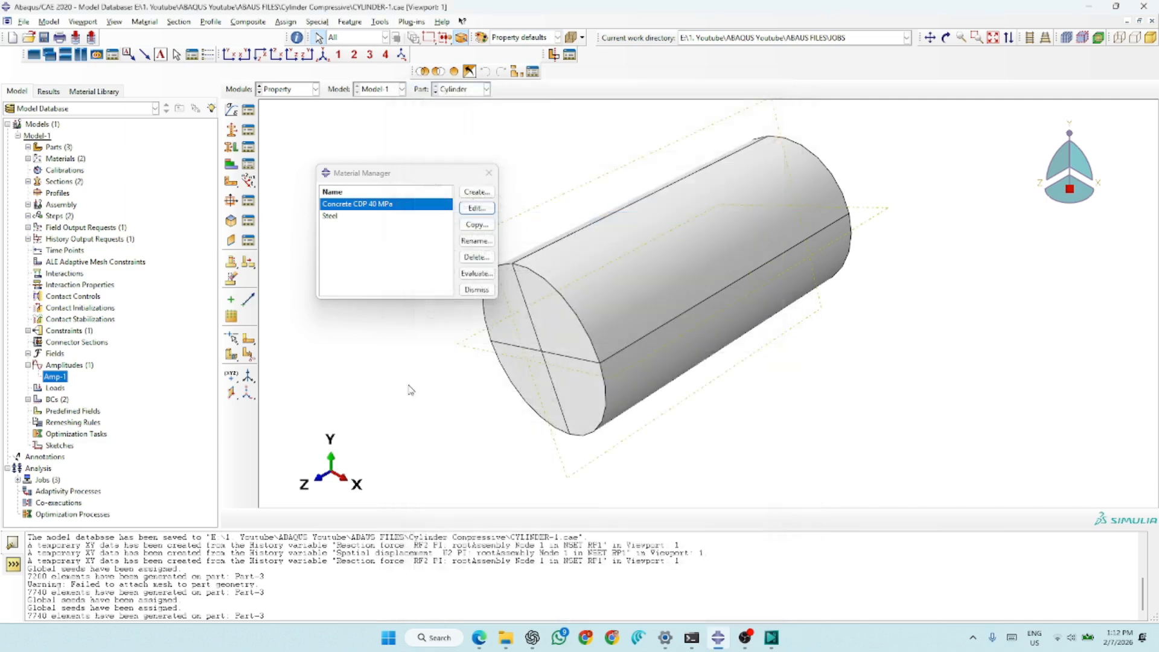
click(490, 173)
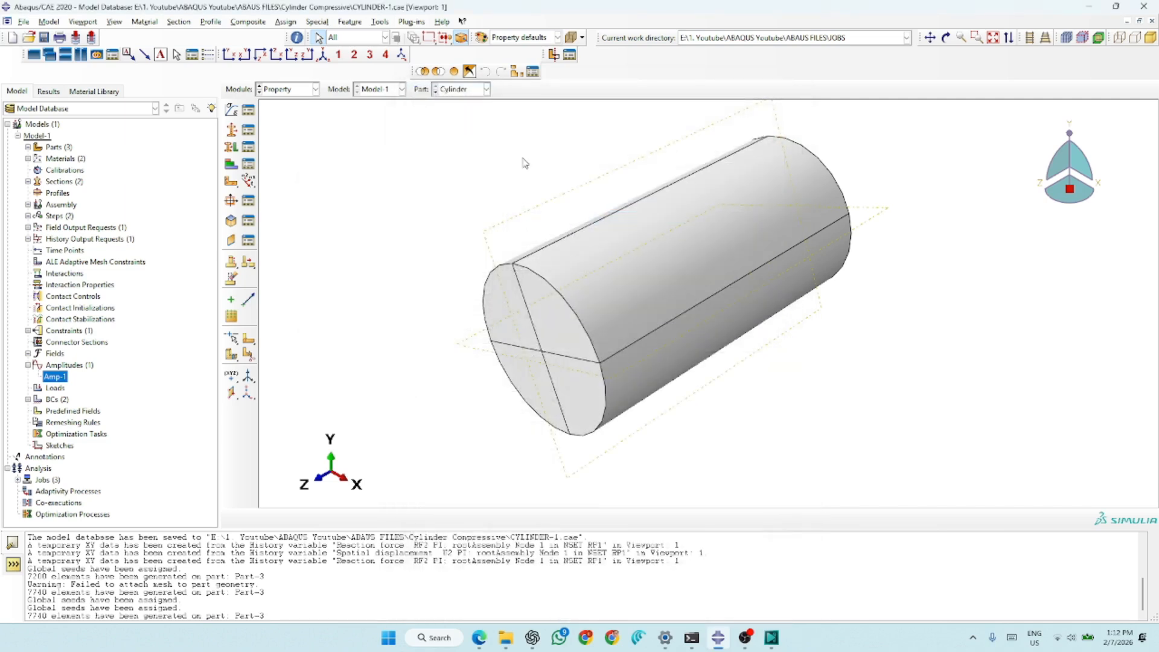
- Create a solid, homogeneous section that uses the Concrete CDP 40 MPa material
click(231, 130)
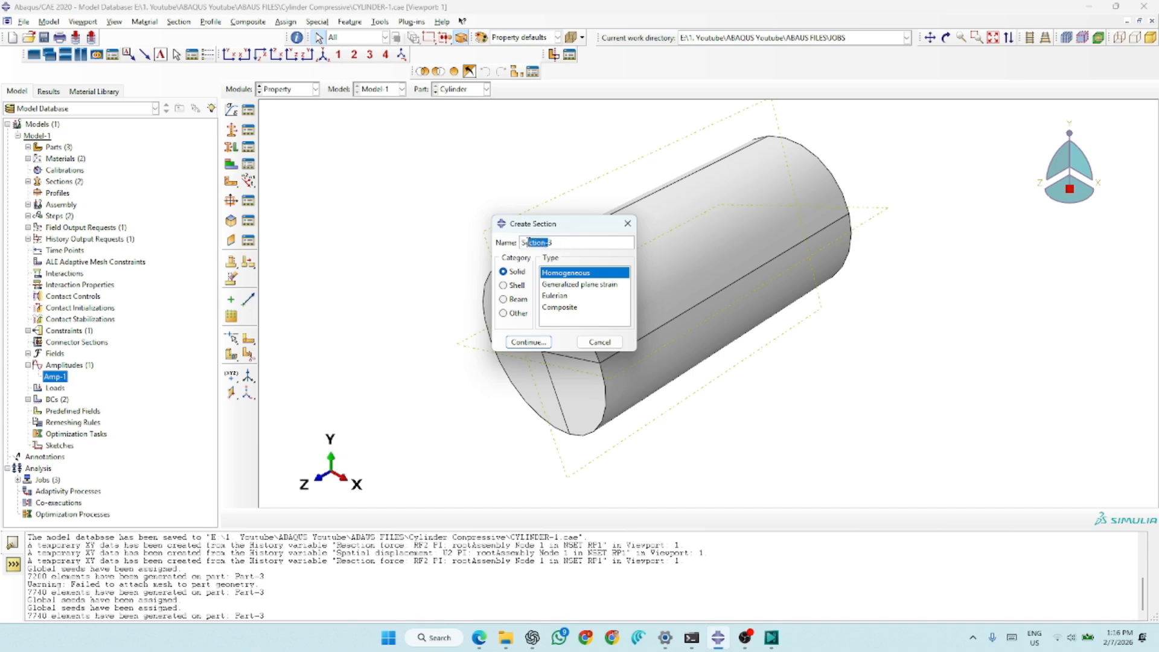
click(526, 342)
click(529, 261)
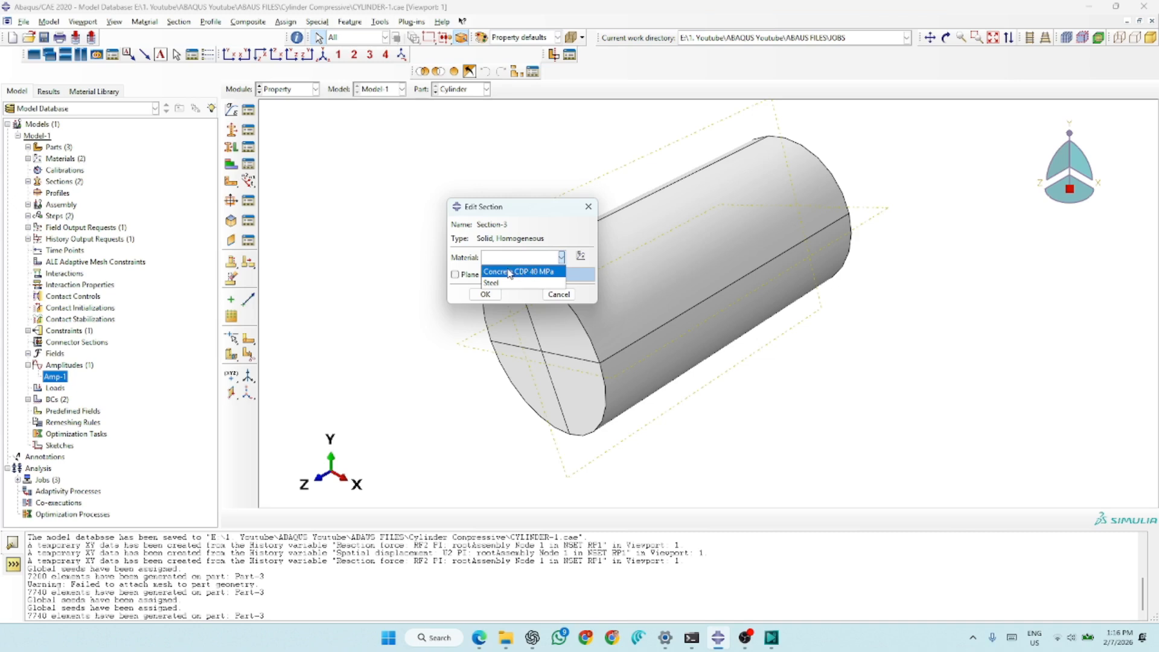
click(537, 272)
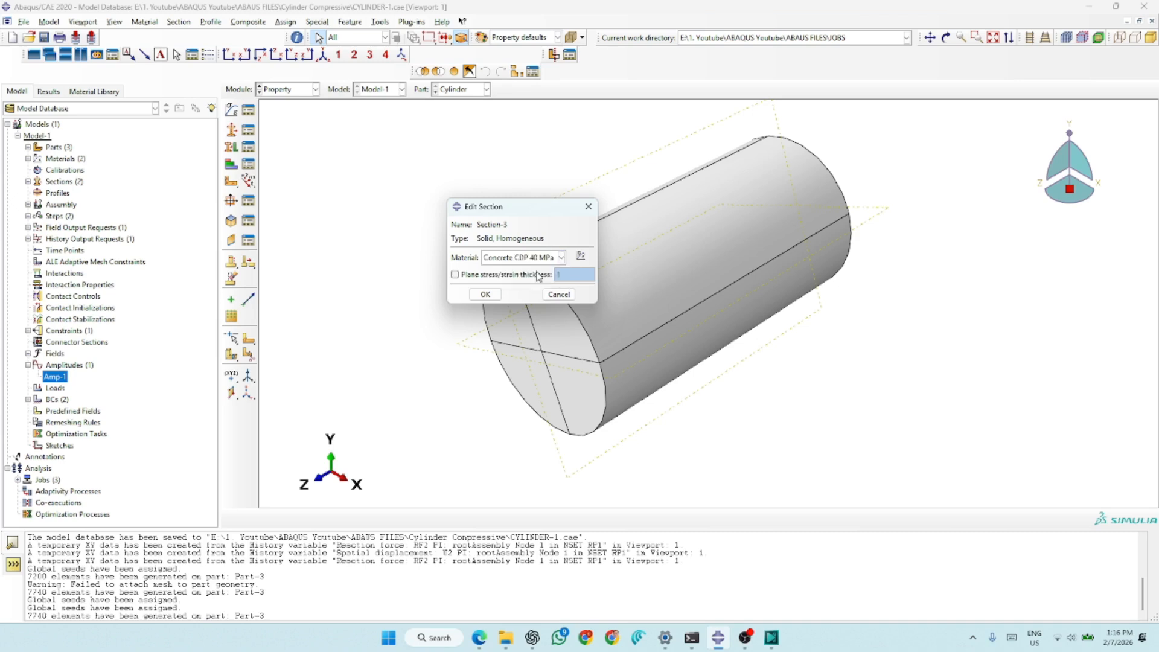
click(484, 295)
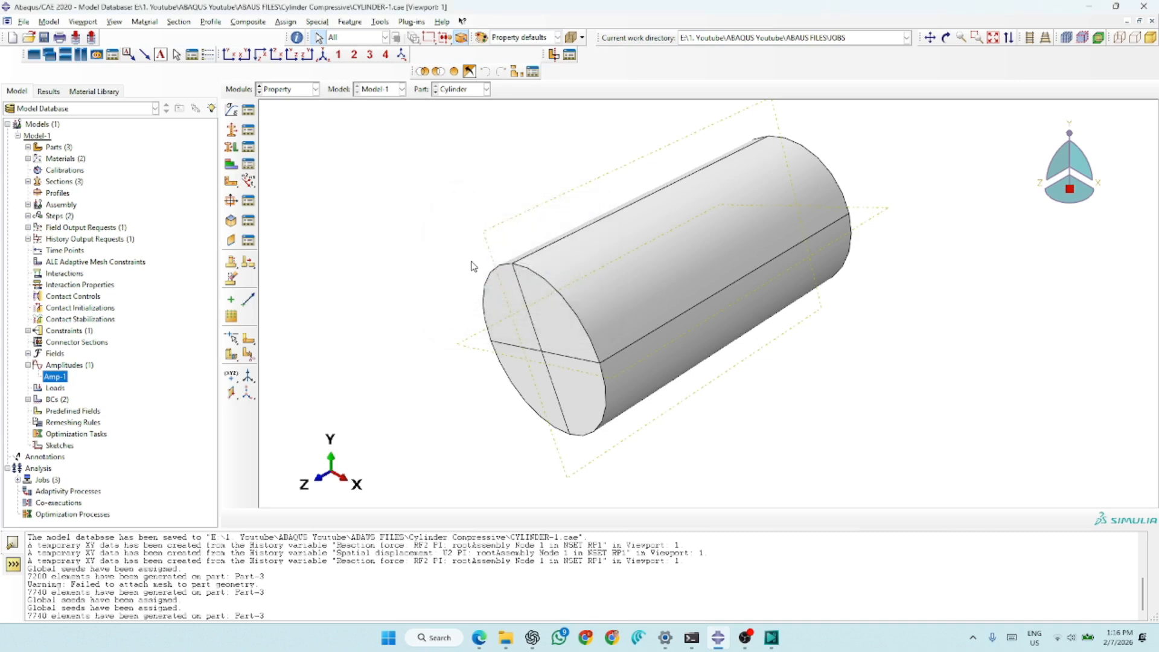
- Assign the Concrete section to all cells of the cylinder, creating a set for the region
click(235, 151)
drag(928, 126, 414, 476)
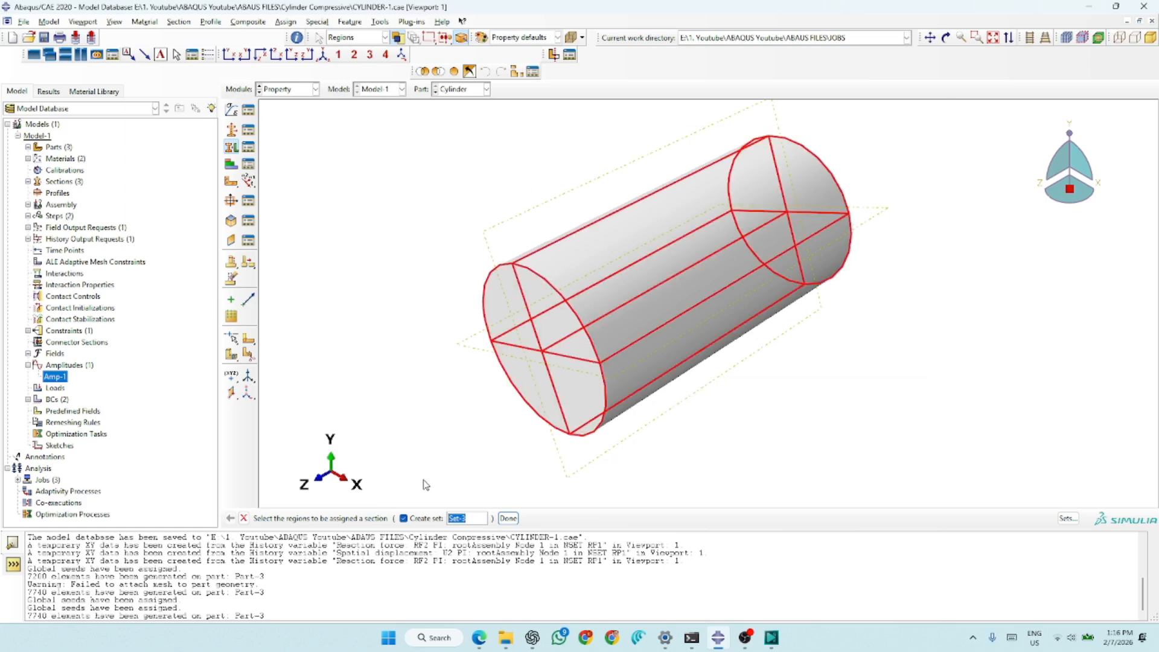
click(507, 519)
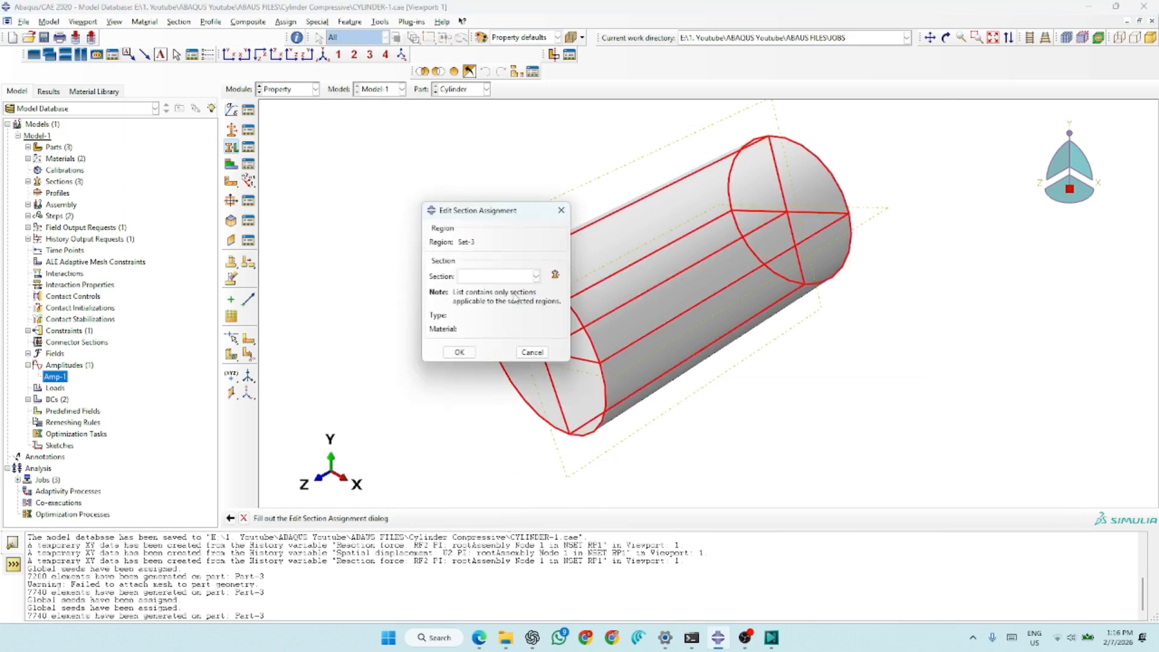
click(515, 277)
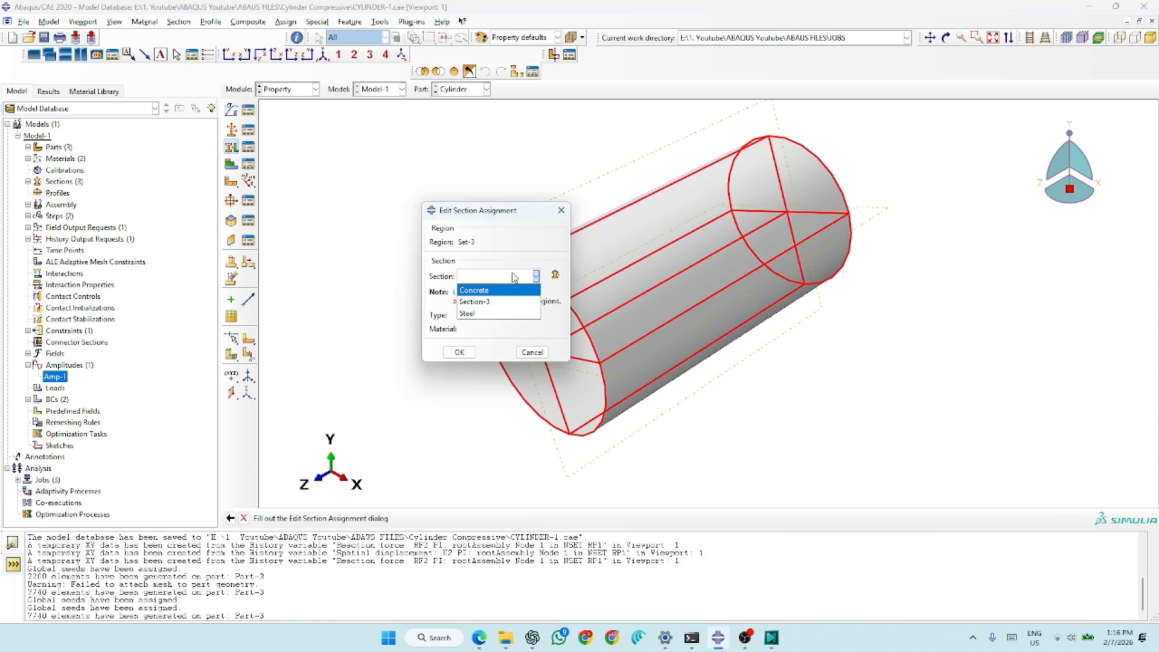
click(477, 290)
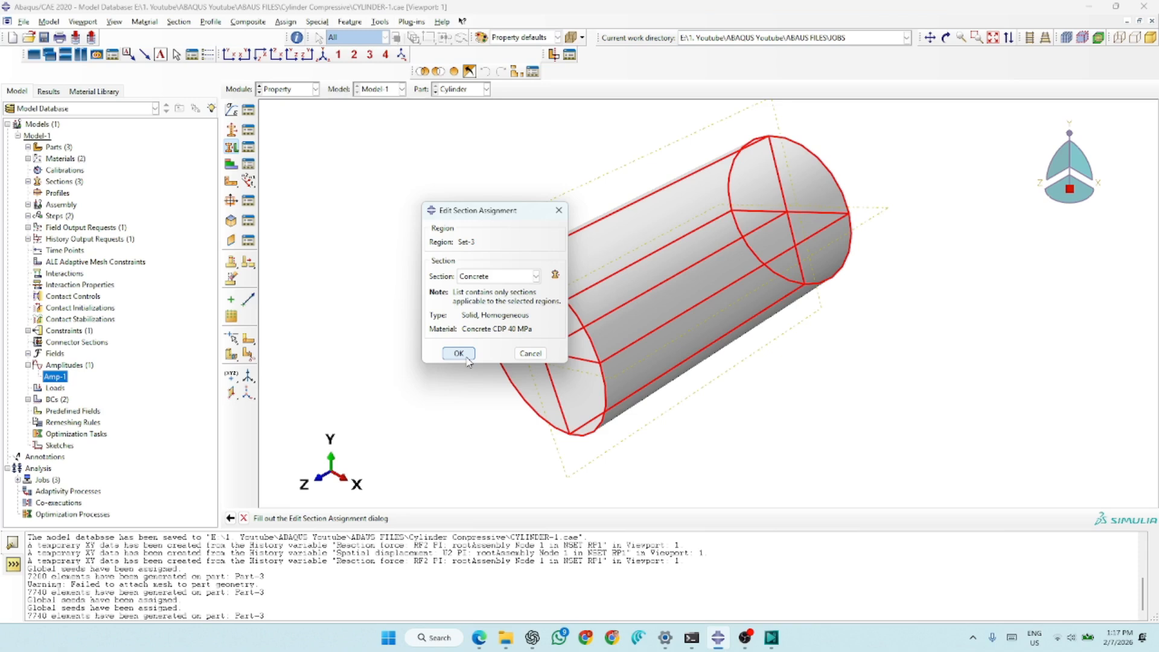
click(467, 357)
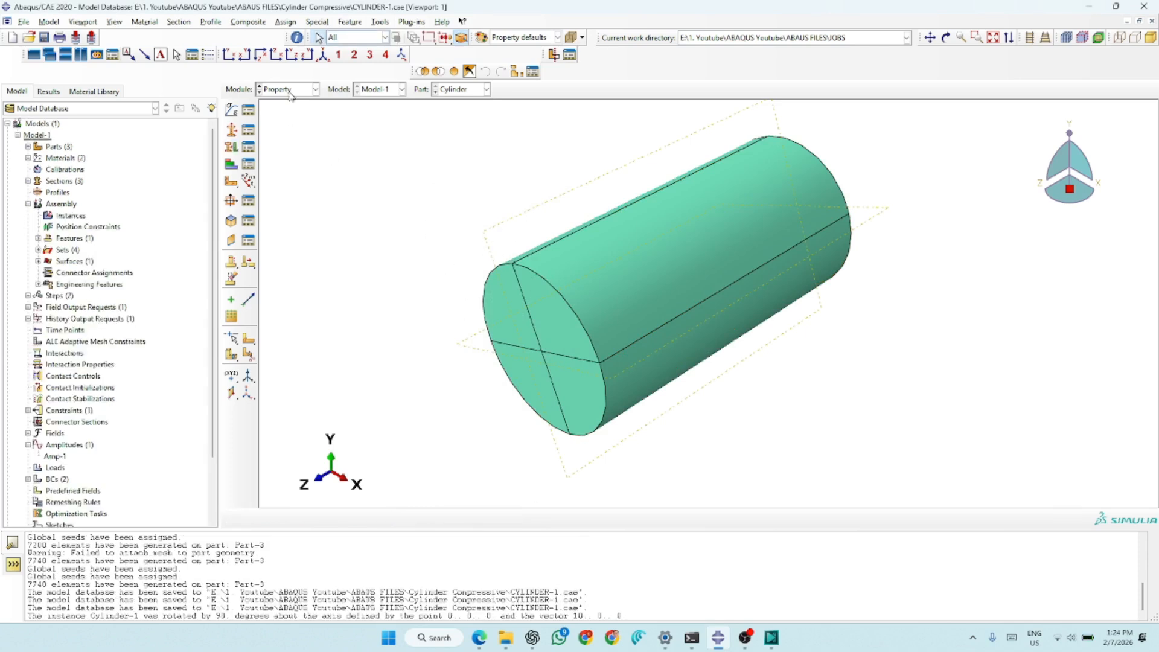
- Switch to the Assembly module and create a dependent instance of the Cylinder part
click(297, 92)
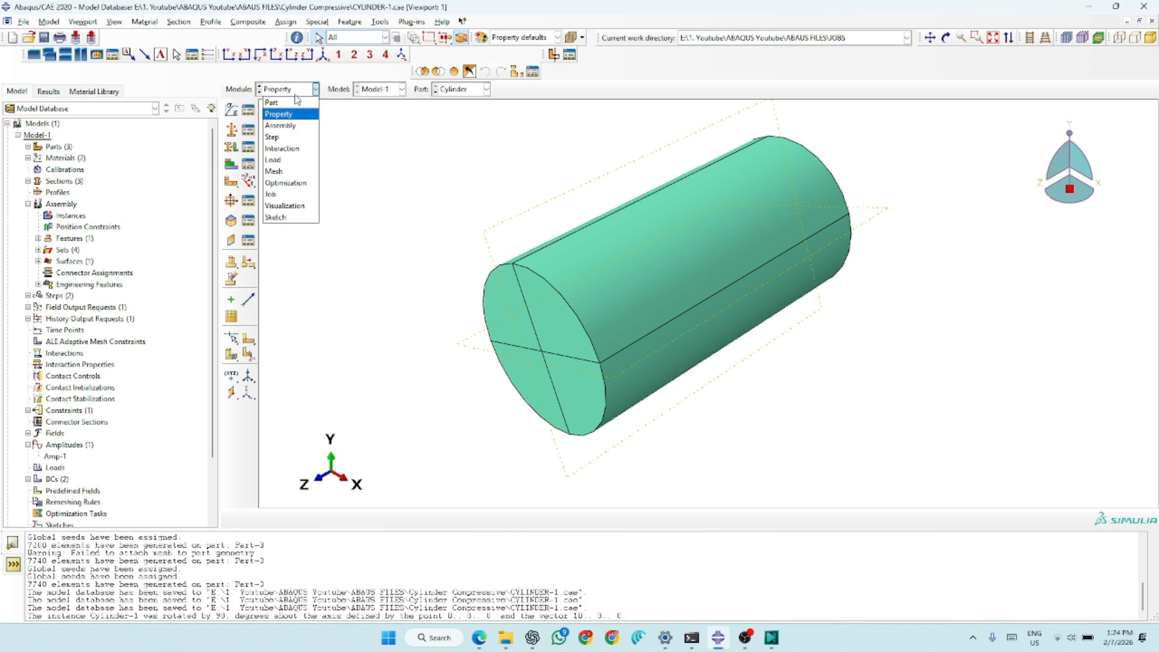
click(280, 126)
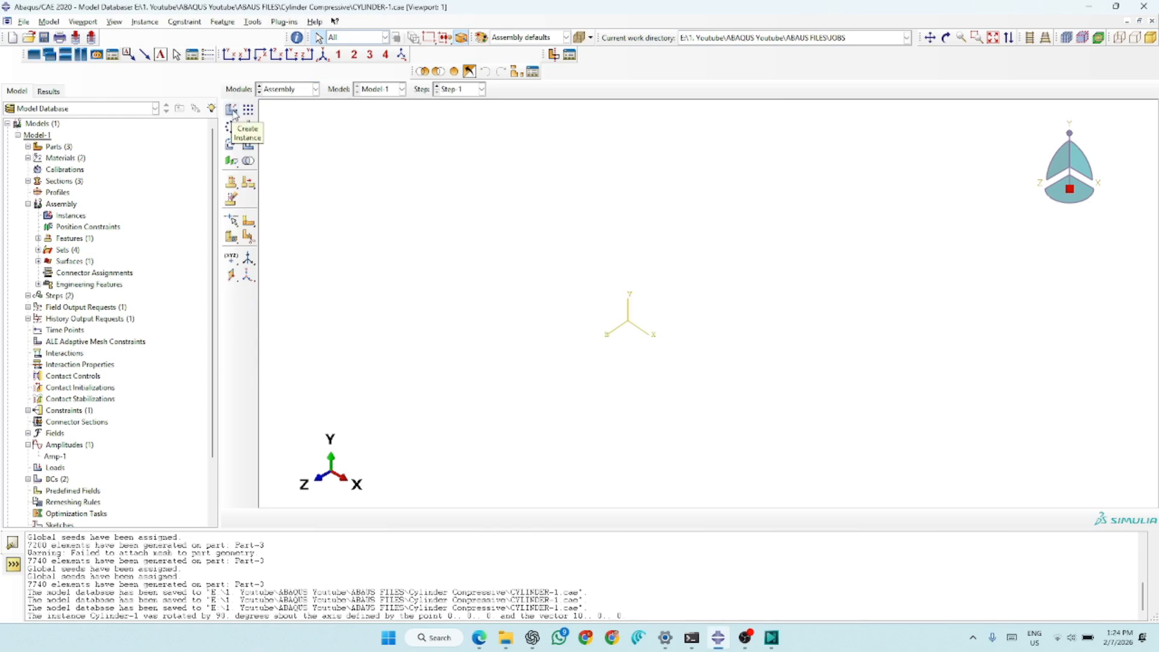
click(232, 111)
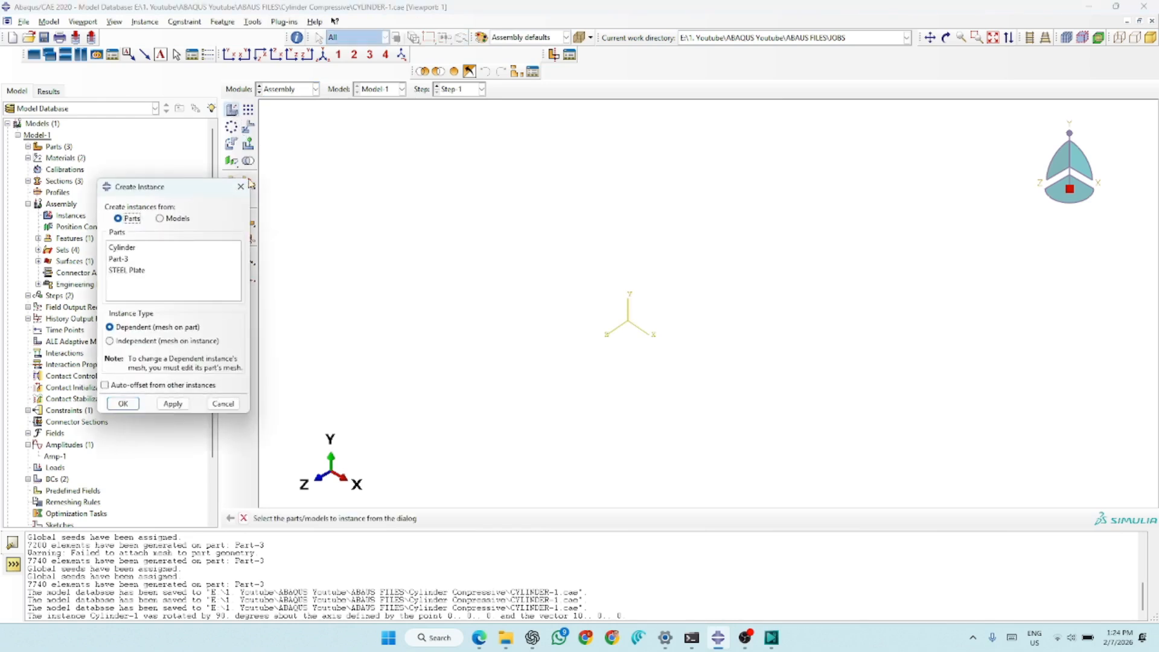
click(124, 247)
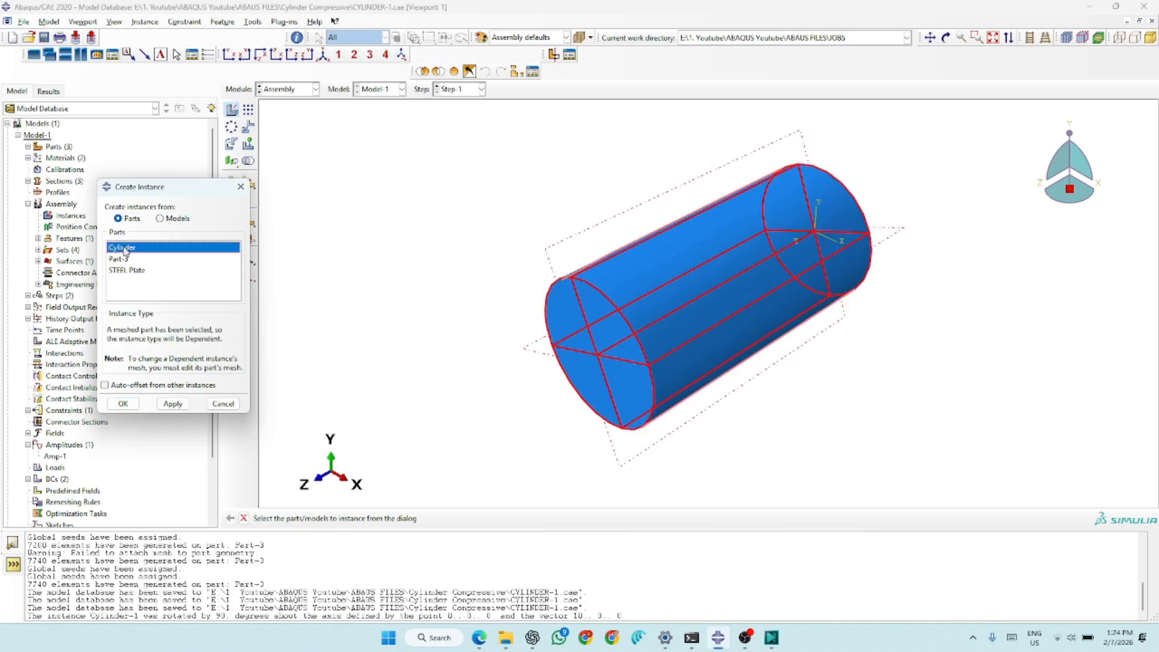
click(123, 403)
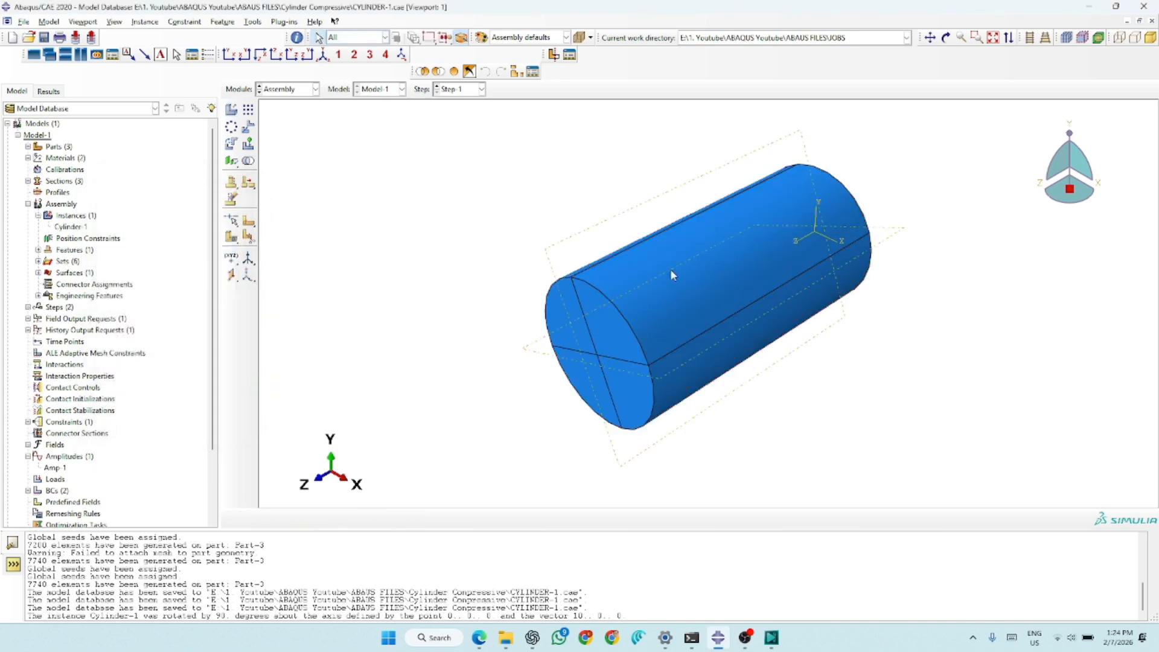
- Rotate the cylinder instance 90 degrees about the global X axis so that it stands upright
scroll(523, 229, up, 5)
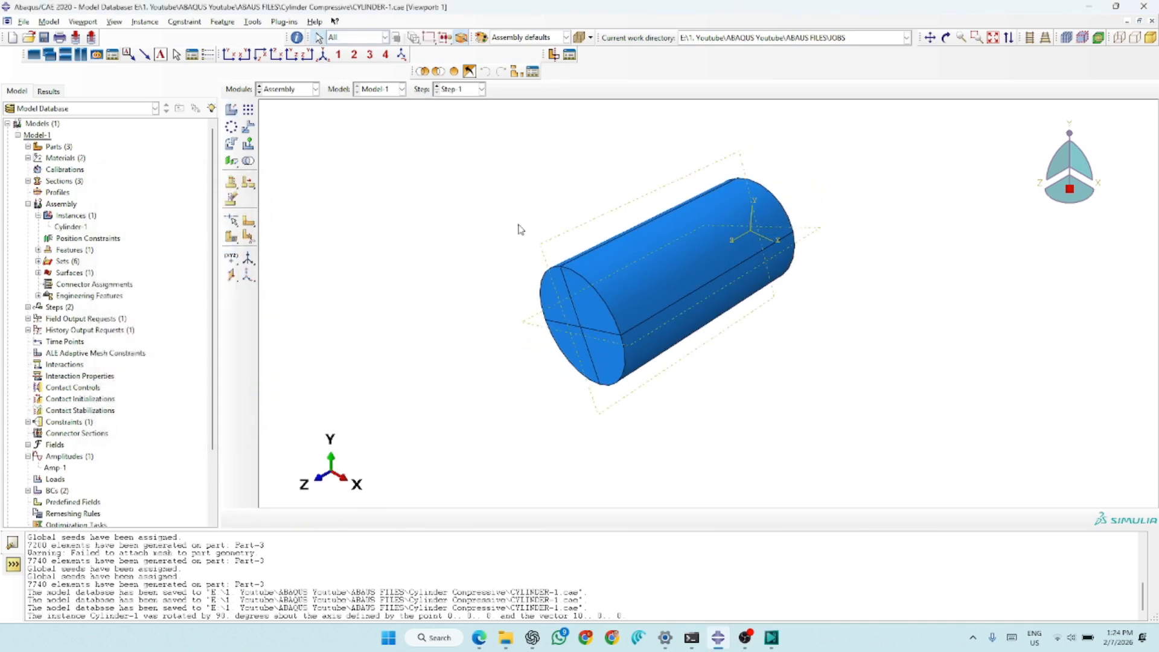
click(232, 145)
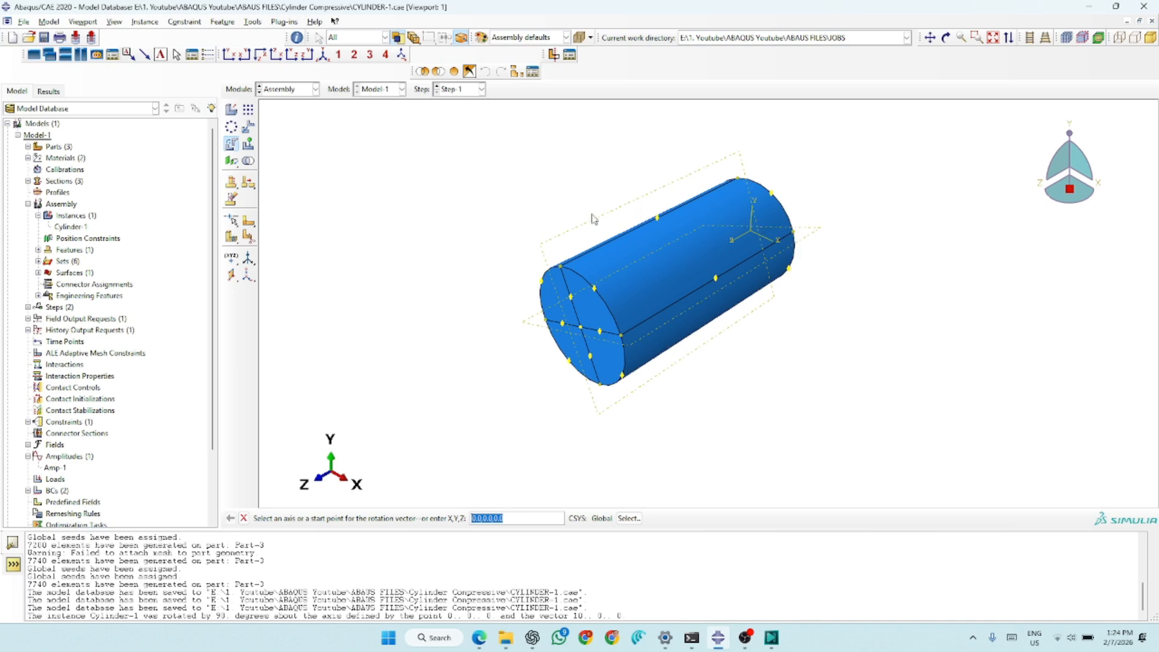
click(764, 240)
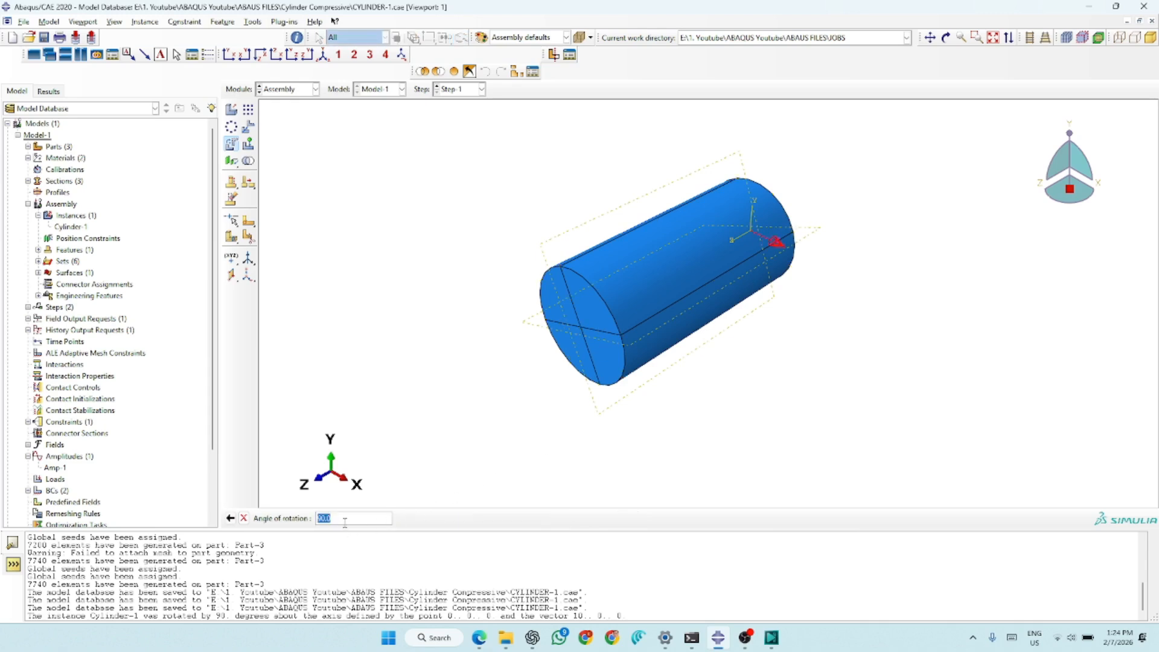
key(Return)
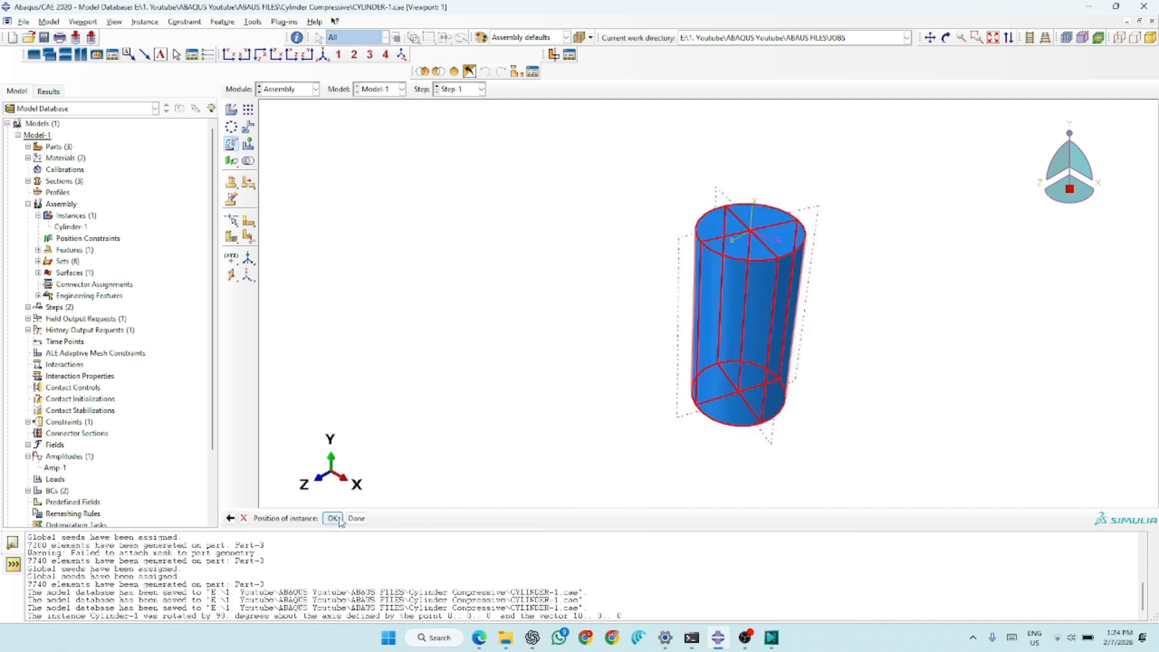
click(356, 518)
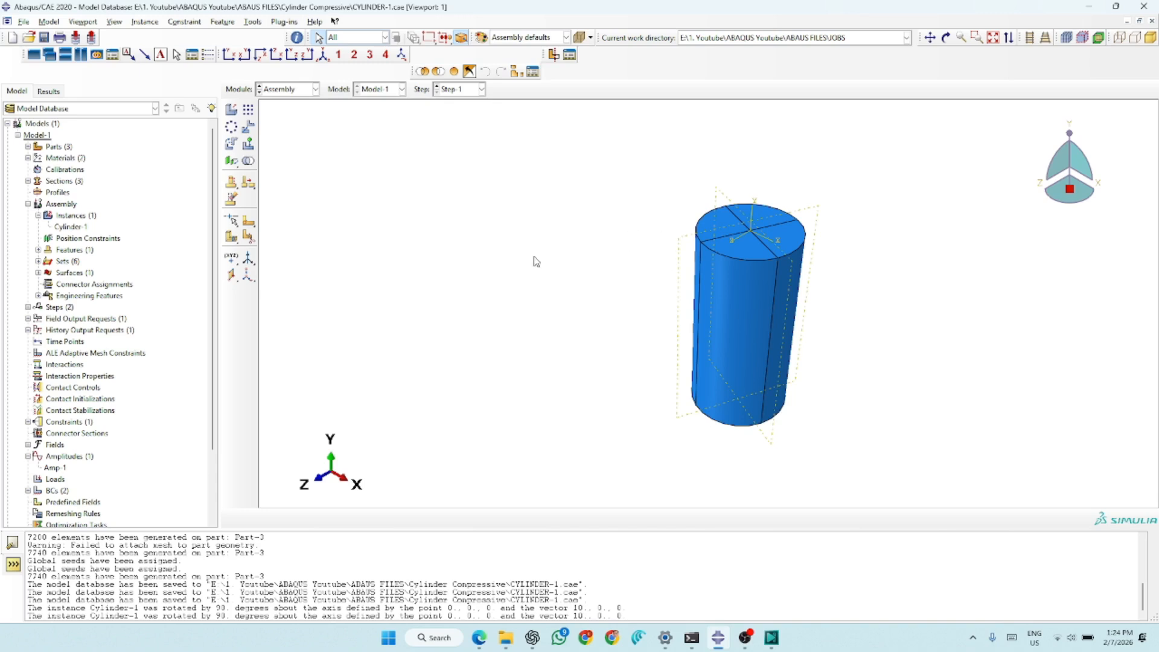
- Translate the cylinder instance from the centre point of its bottom face to the origin 0.0,0.0,0.0
scroll(471, 259, down, 3)
scroll(785, 252, up, 3)
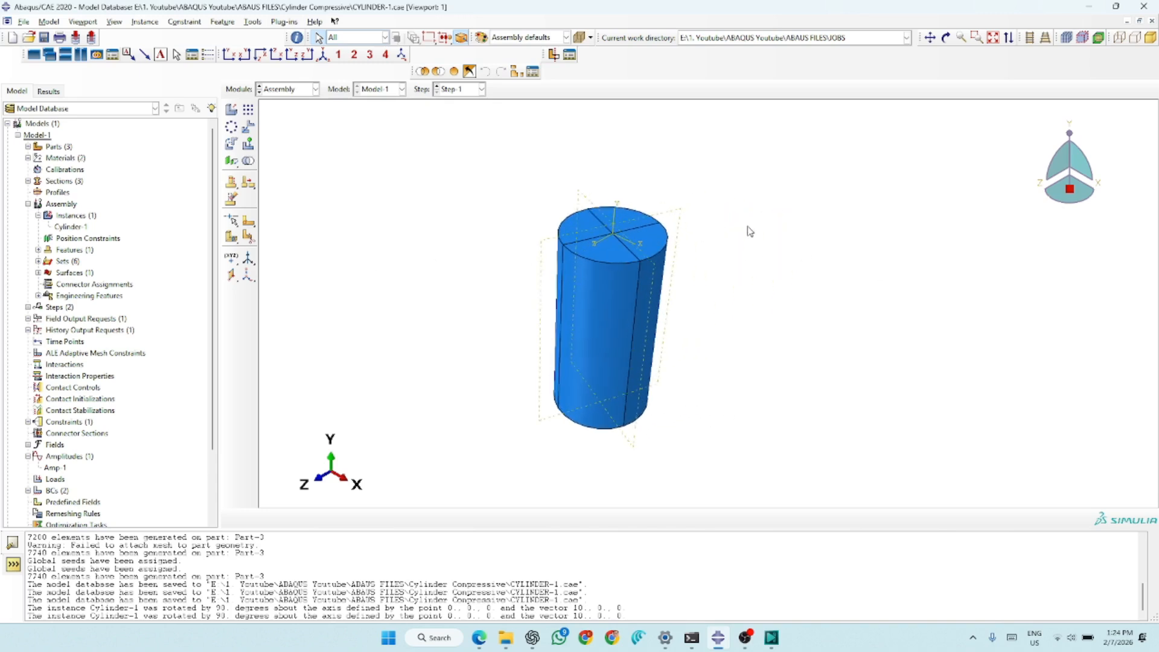
click(248, 127)
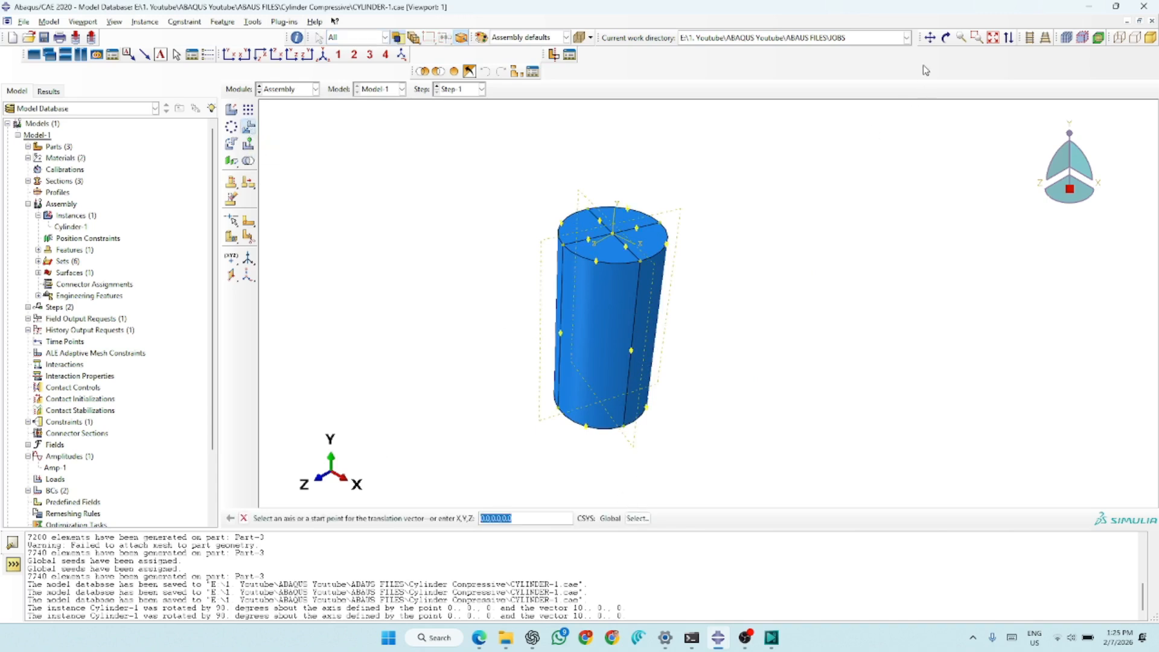
click(946, 38)
drag(631, 450, 621, 338)
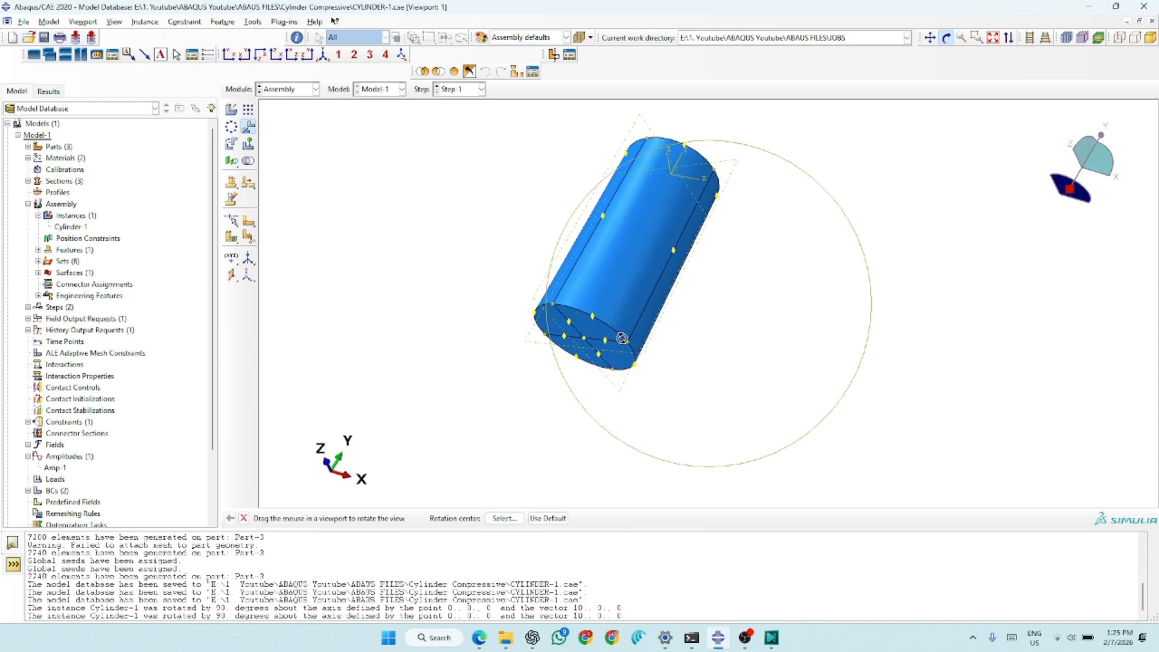
key(Escape)
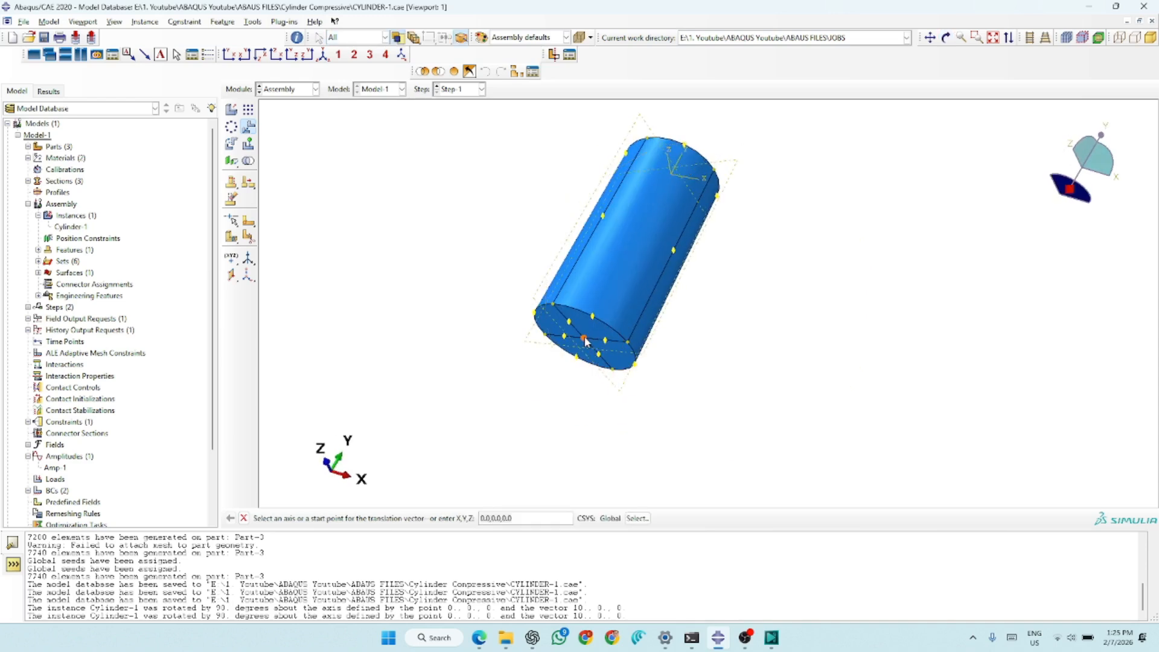
click(585, 341)
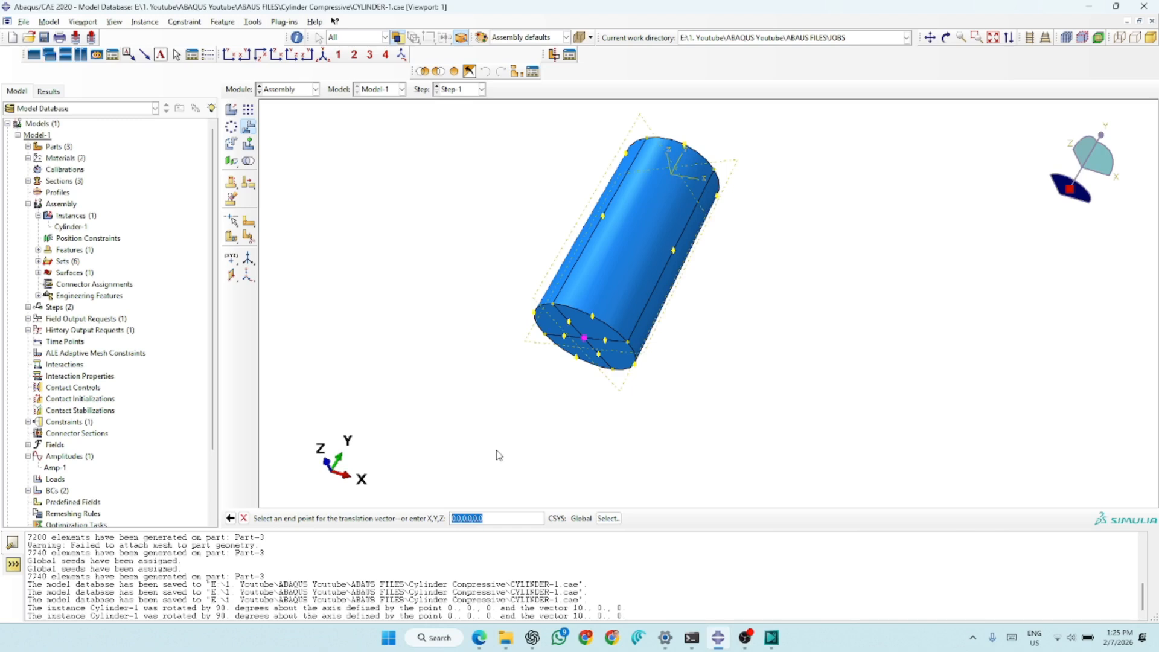
key(Return)
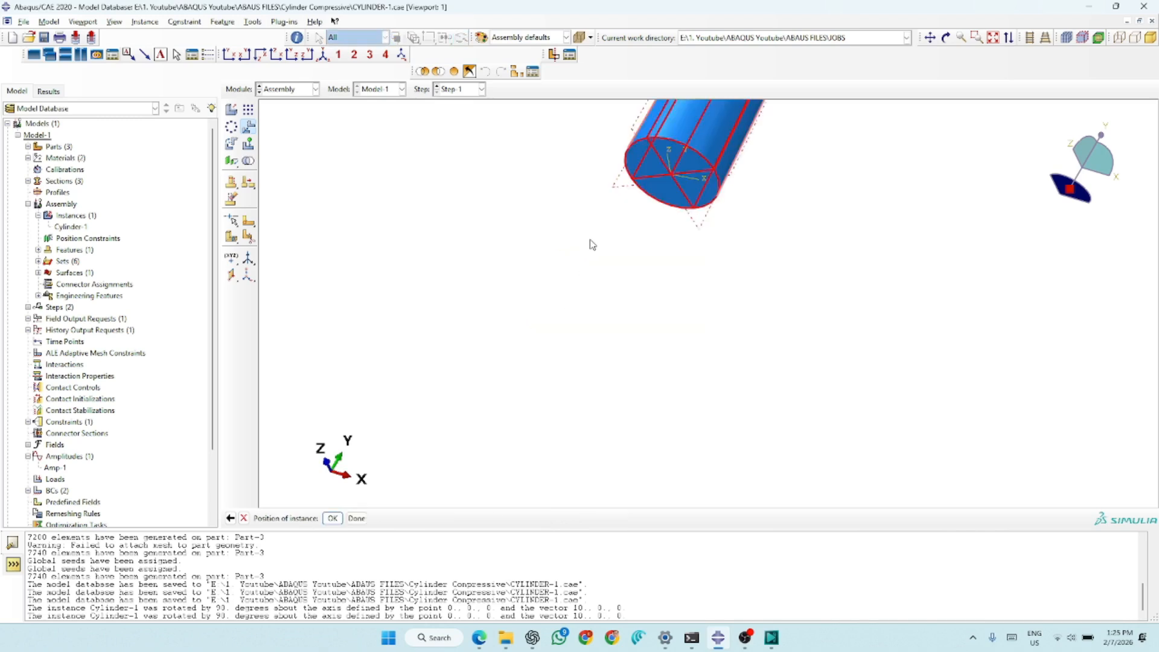
click(356, 518)
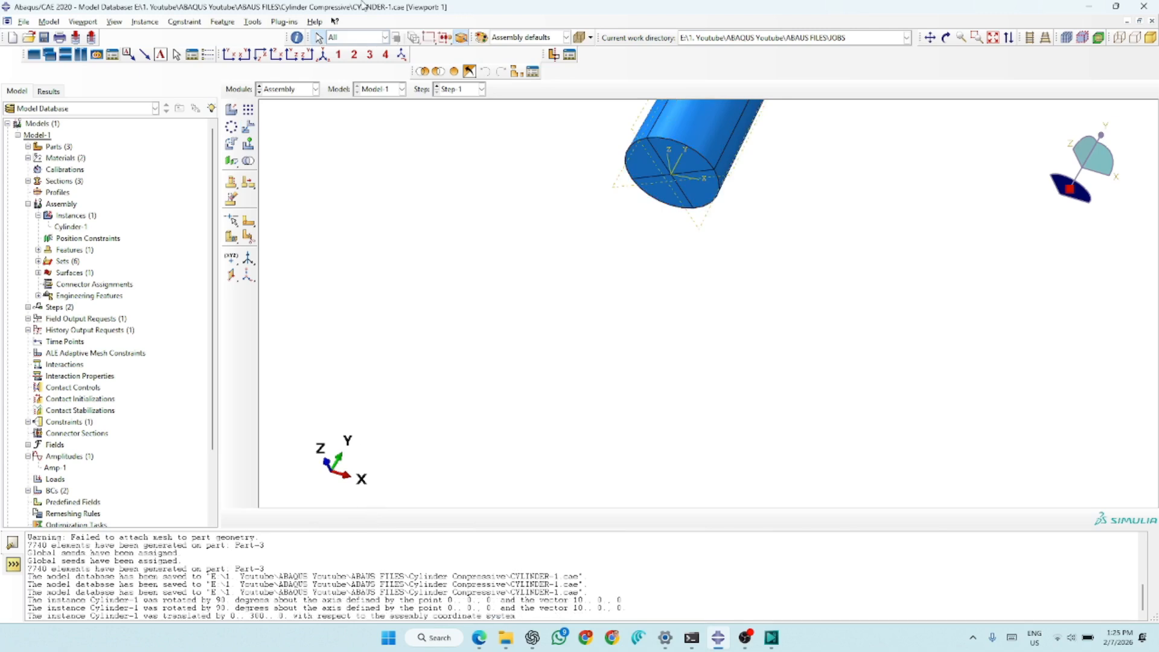
- Restore the isometric view and create a reference point at the centre of the cylinder's top face
click(323, 56)
scroll(446, 237, down, 4)
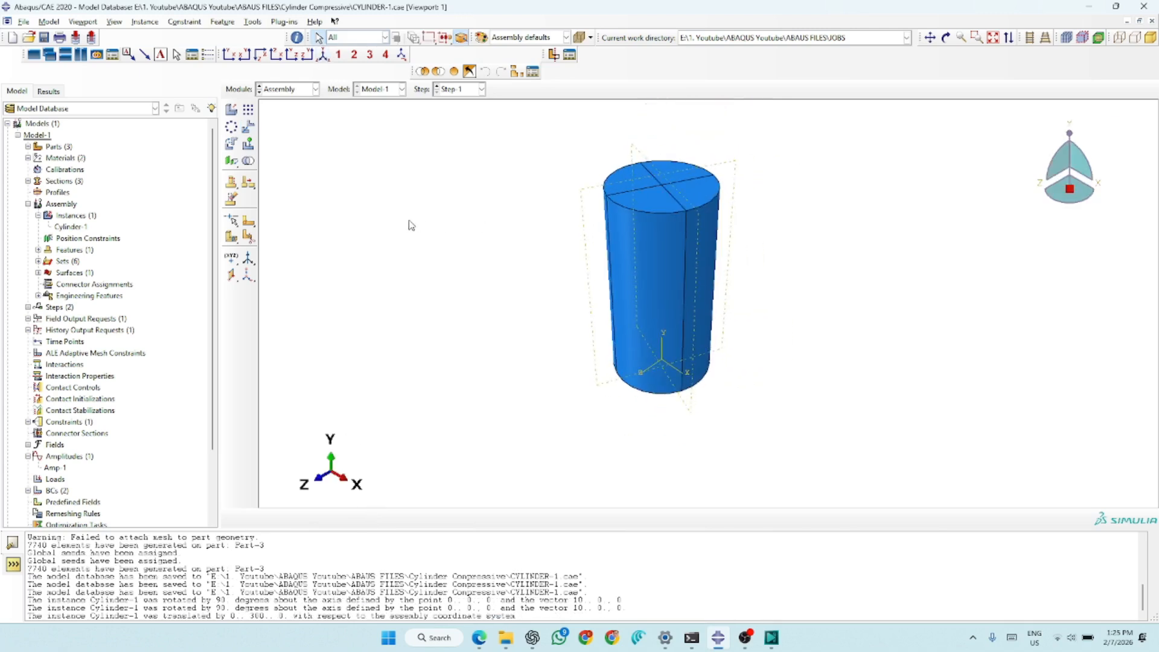
scroll(789, 335, up, 2)
scroll(647, 375, down, 3)
scroll(622, 314, up, 1)
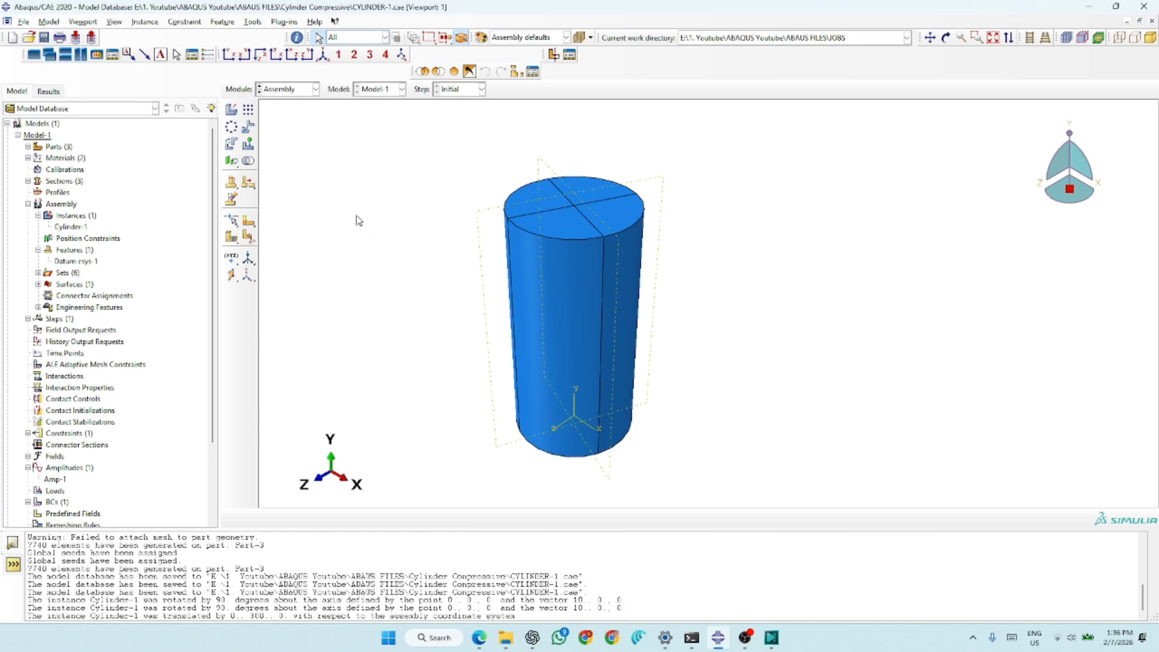
click(251, 24)
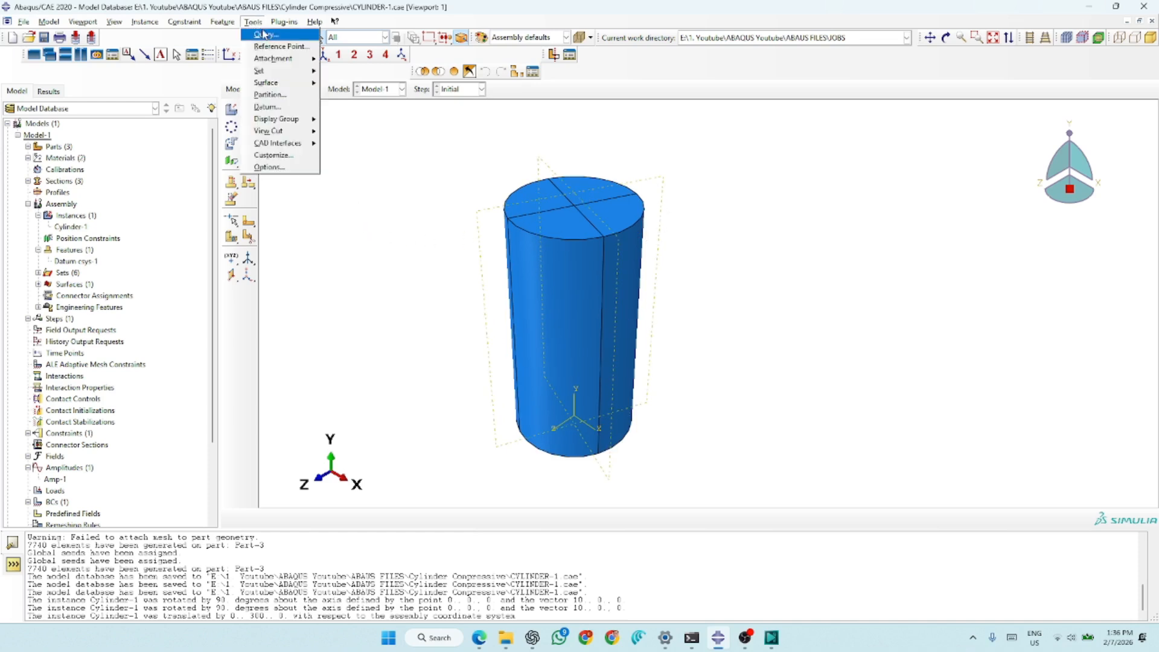
click(274, 47)
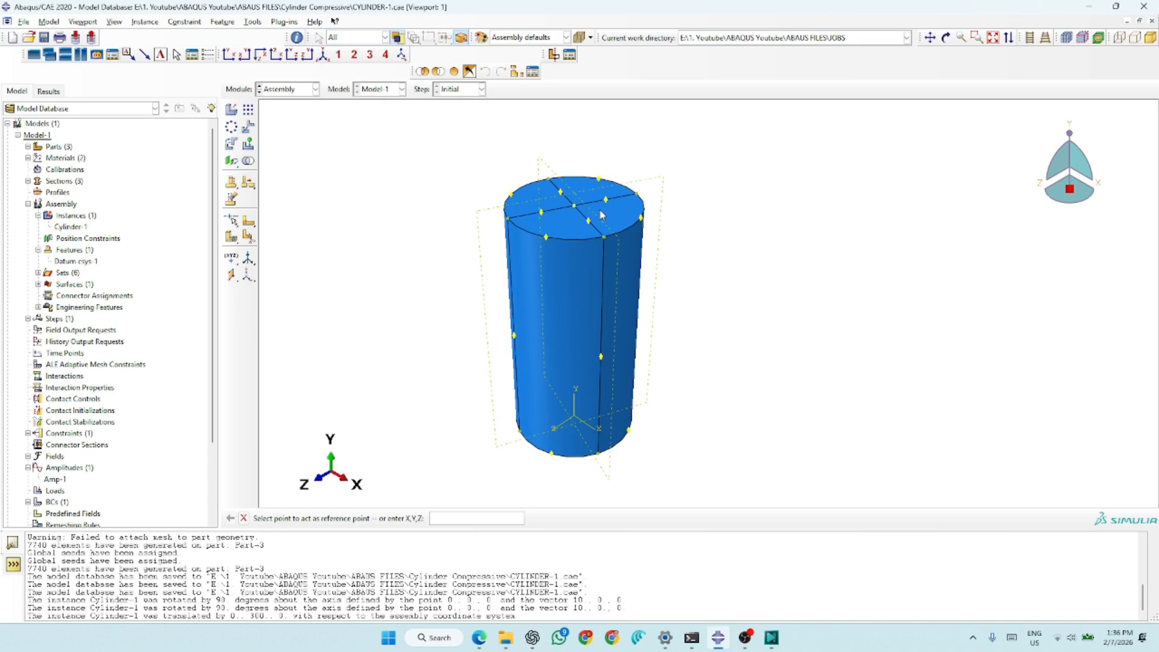
click(574, 207)
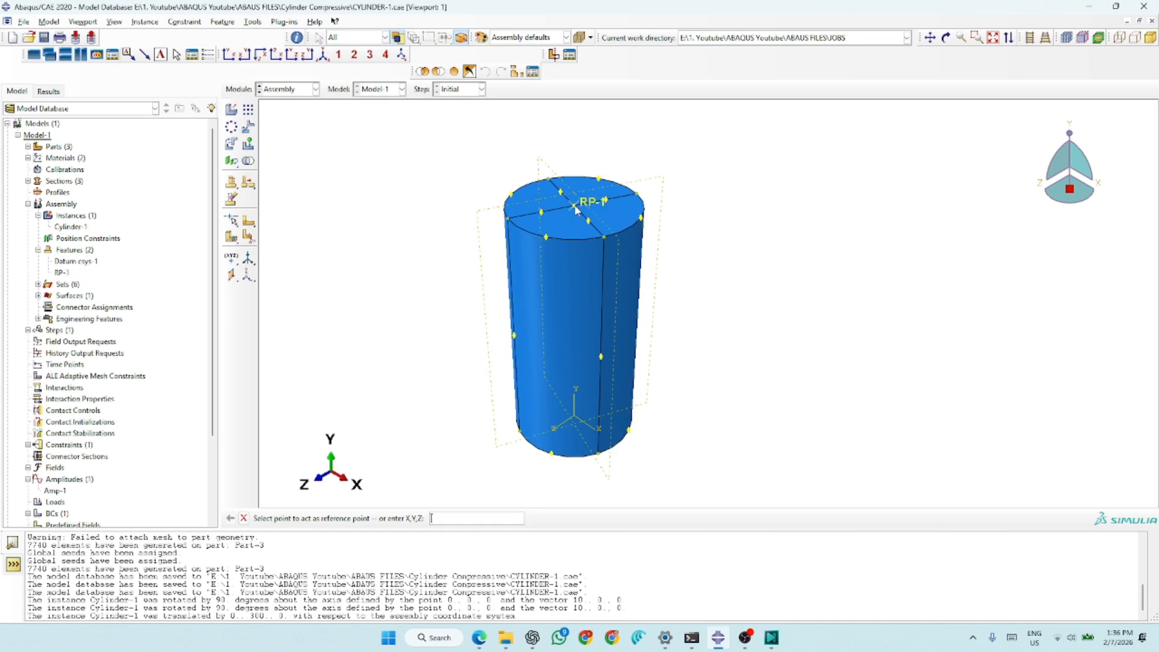
- Create a geometry set named RP2 containing the reference point on the cylinder's top face, and close the set manager
scroll(413, 325, down, 2)
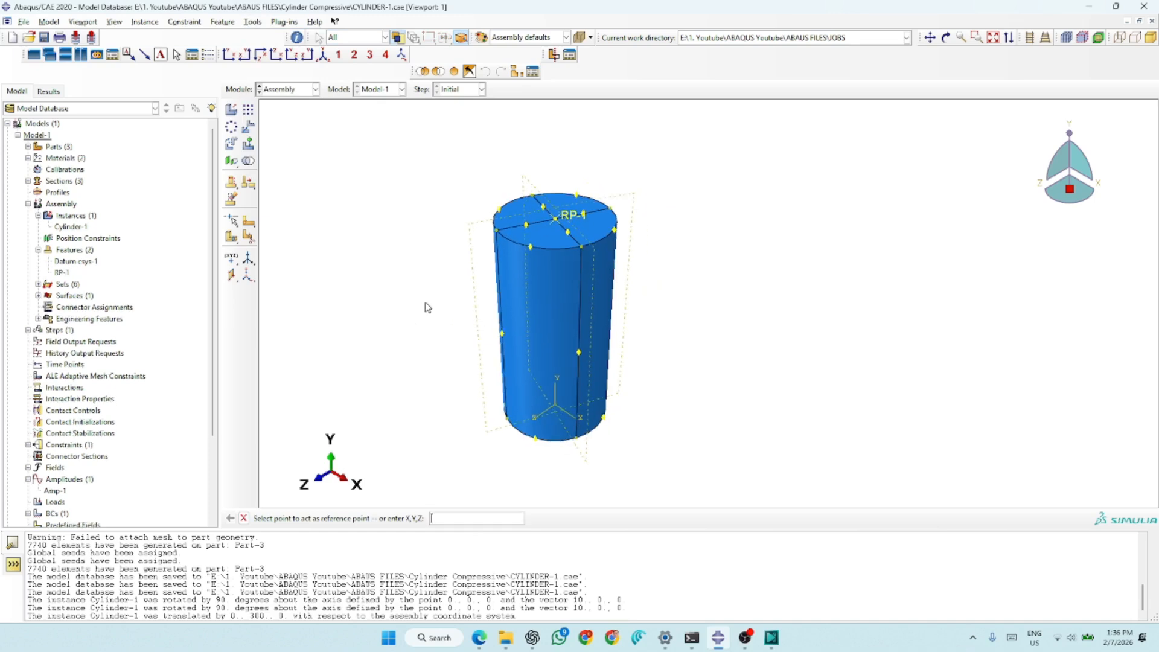
click(264, 23)
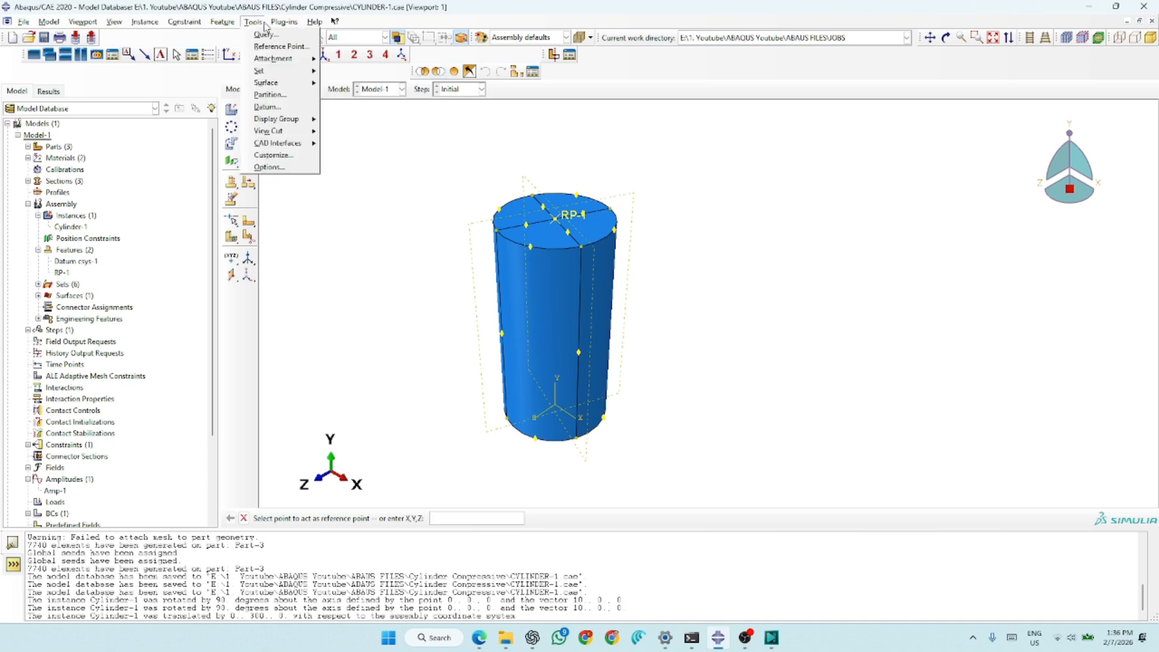
mouse_move(278, 75)
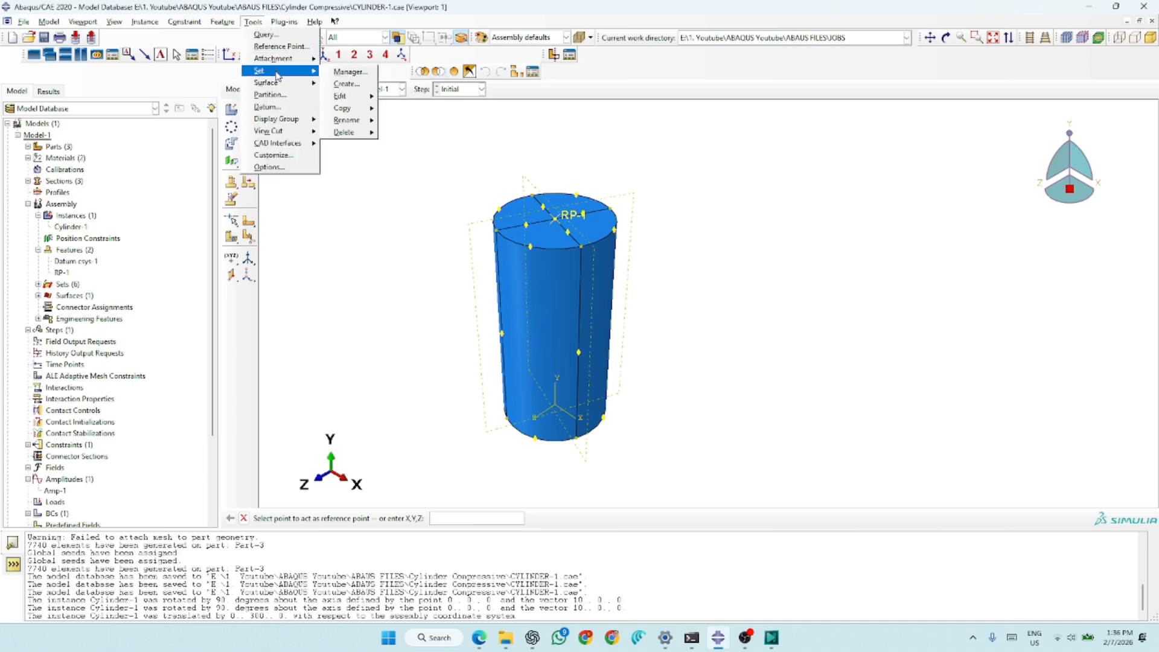
click(348, 73)
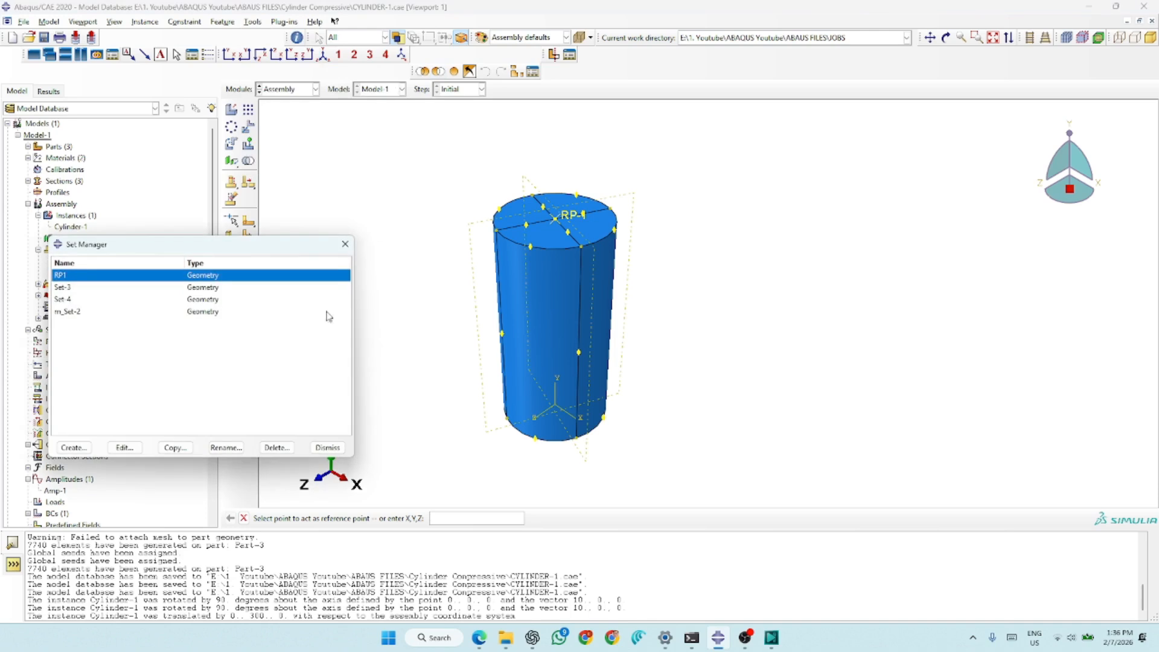
click(75, 448)
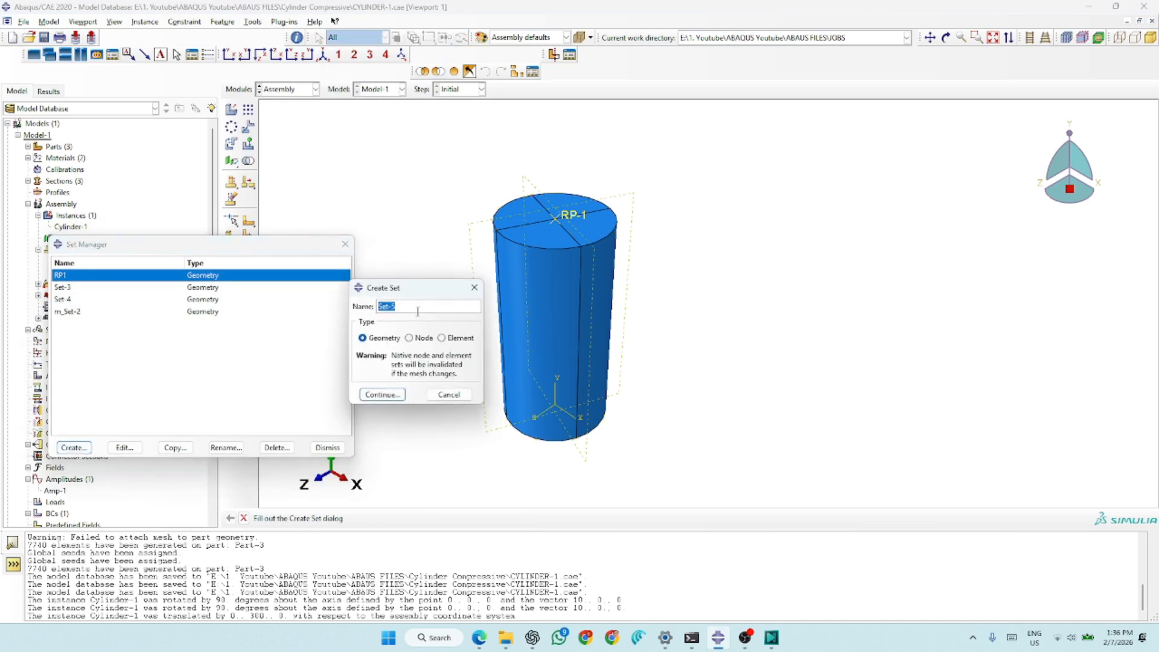
text(RF2)
click(395, 393)
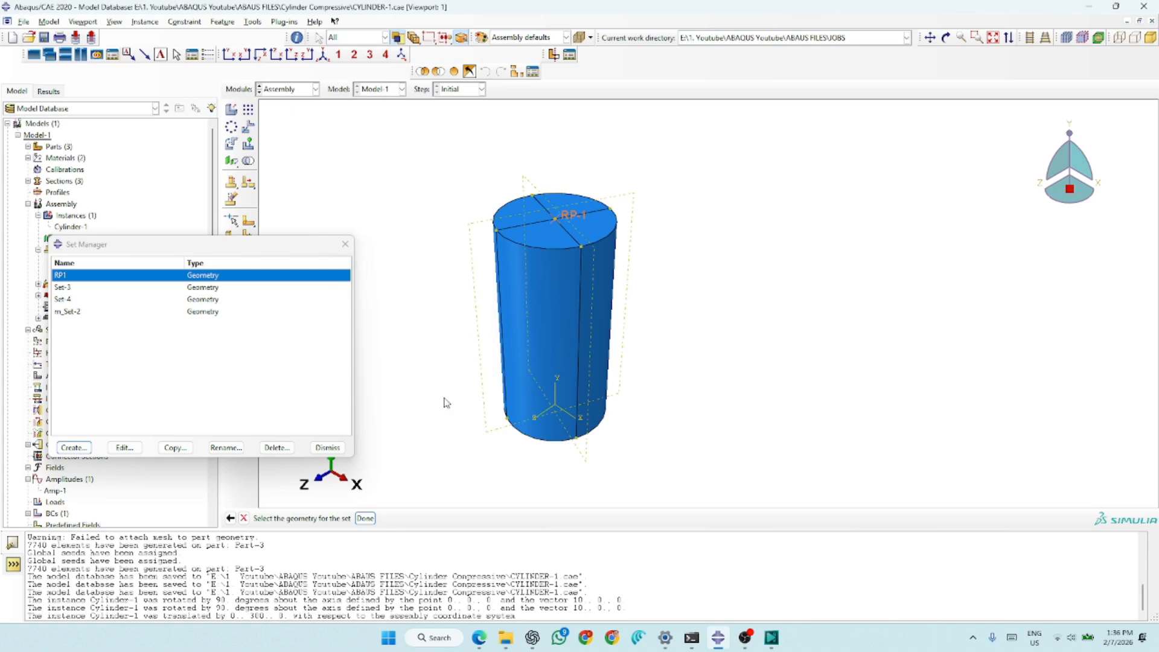
click(365, 518)
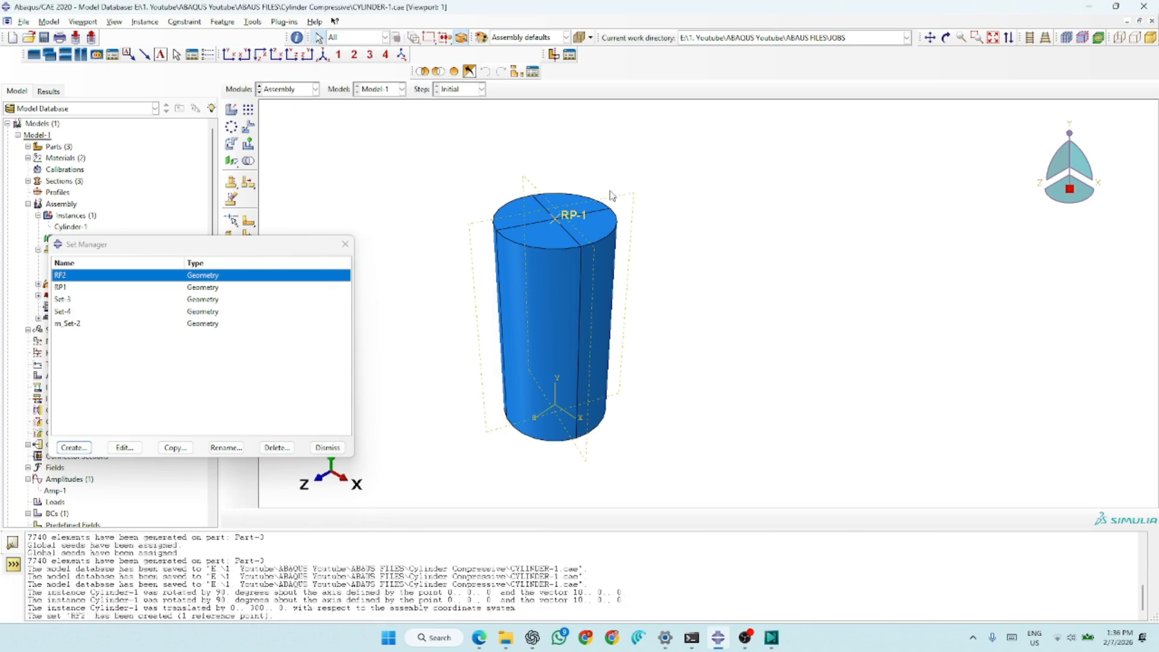
click(323, 445)
- Create a Dynamic, Explicit step named Step-1 following the Initial step
click(287, 90)
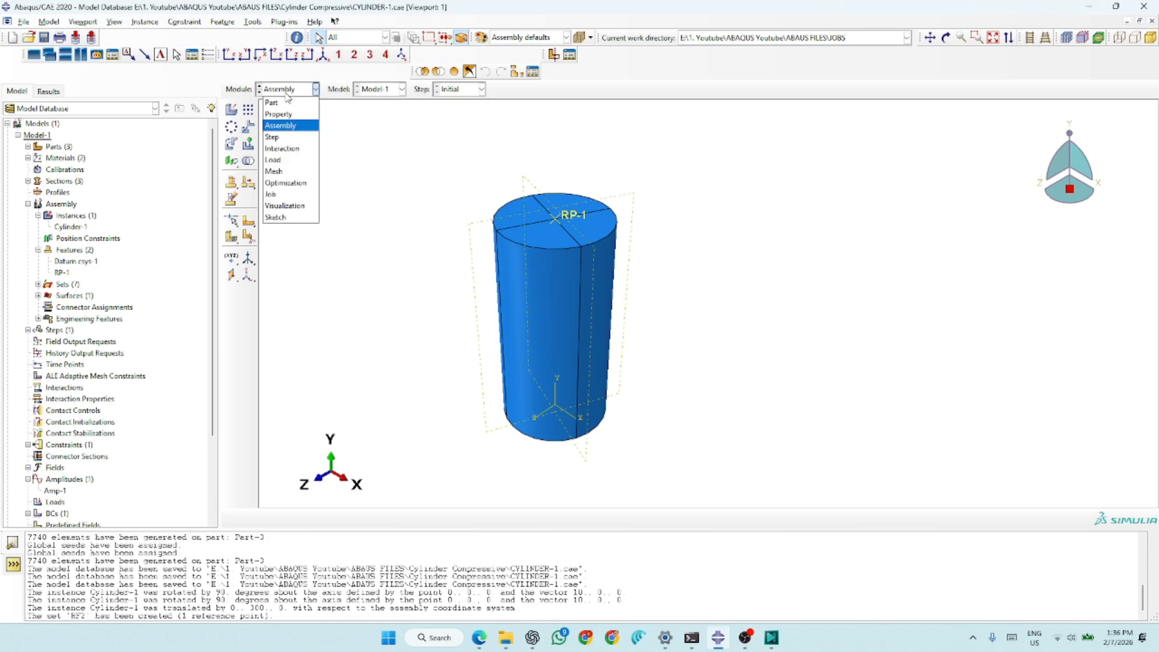
click(284, 137)
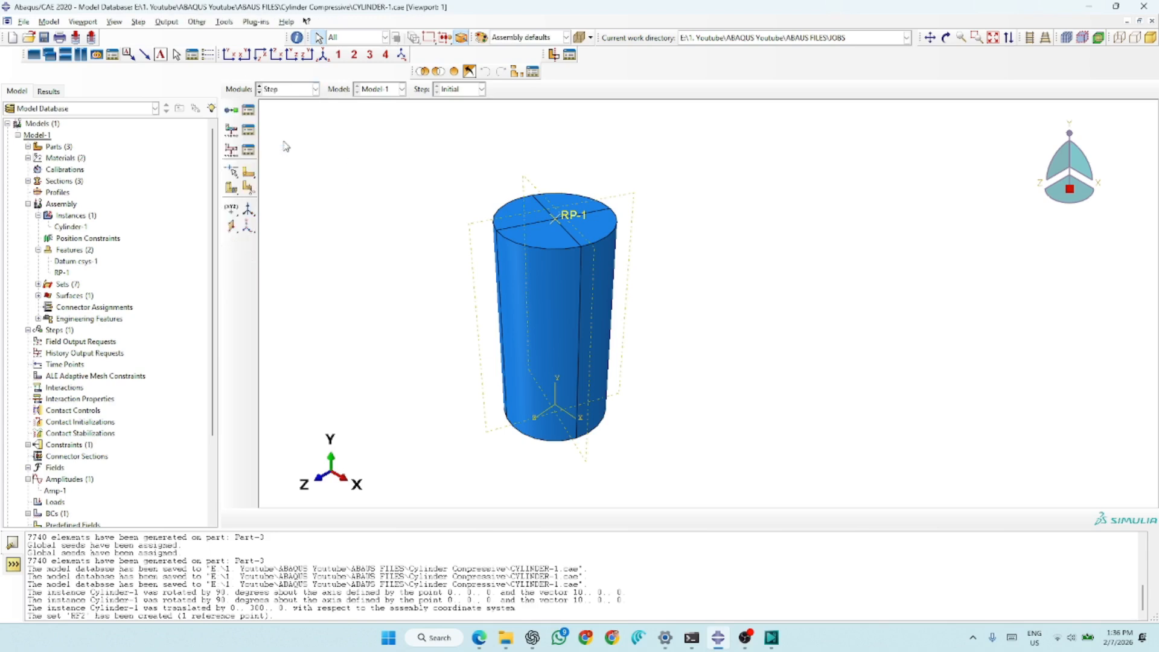
click(232, 112)
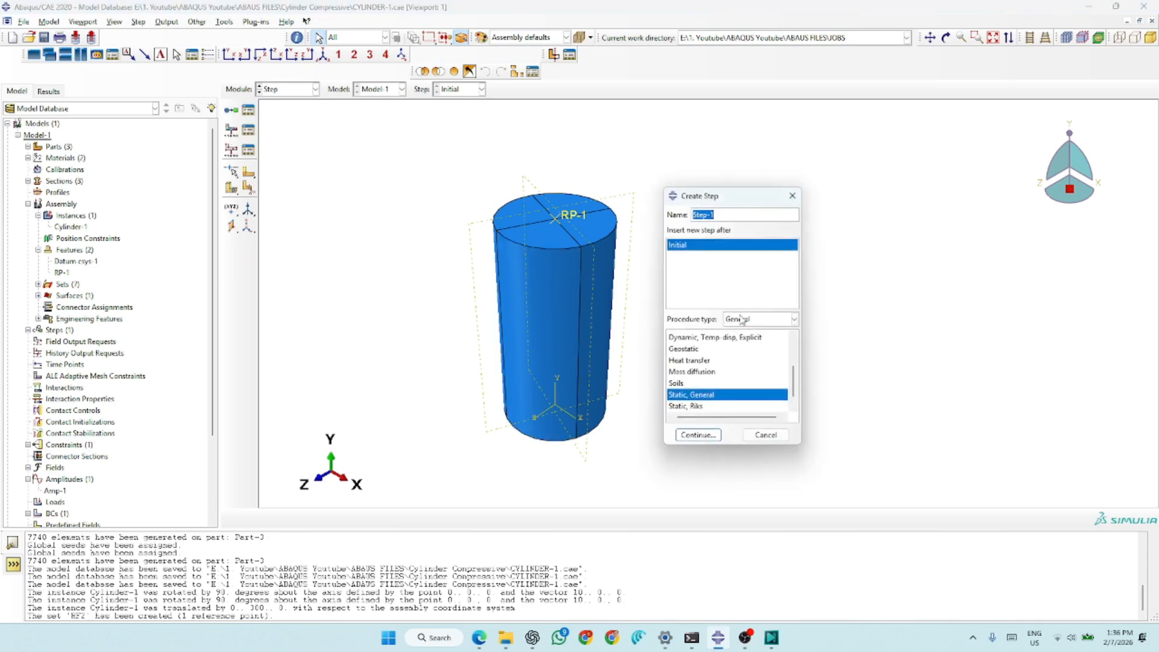
scroll(729, 380, up, 1)
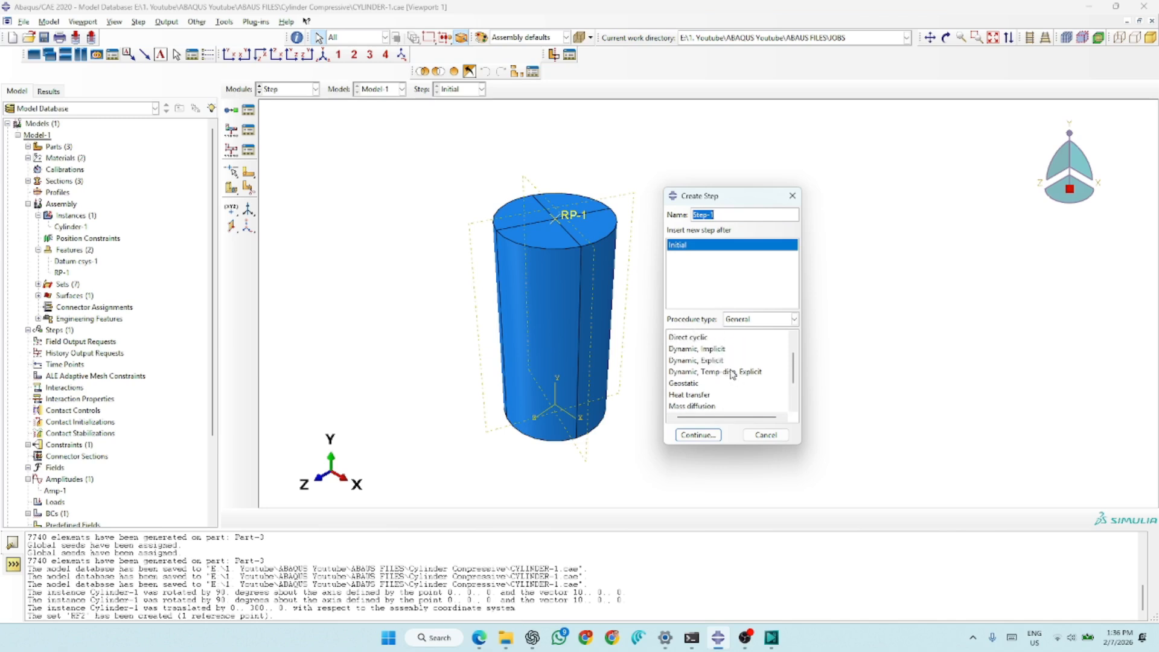
click(706, 361)
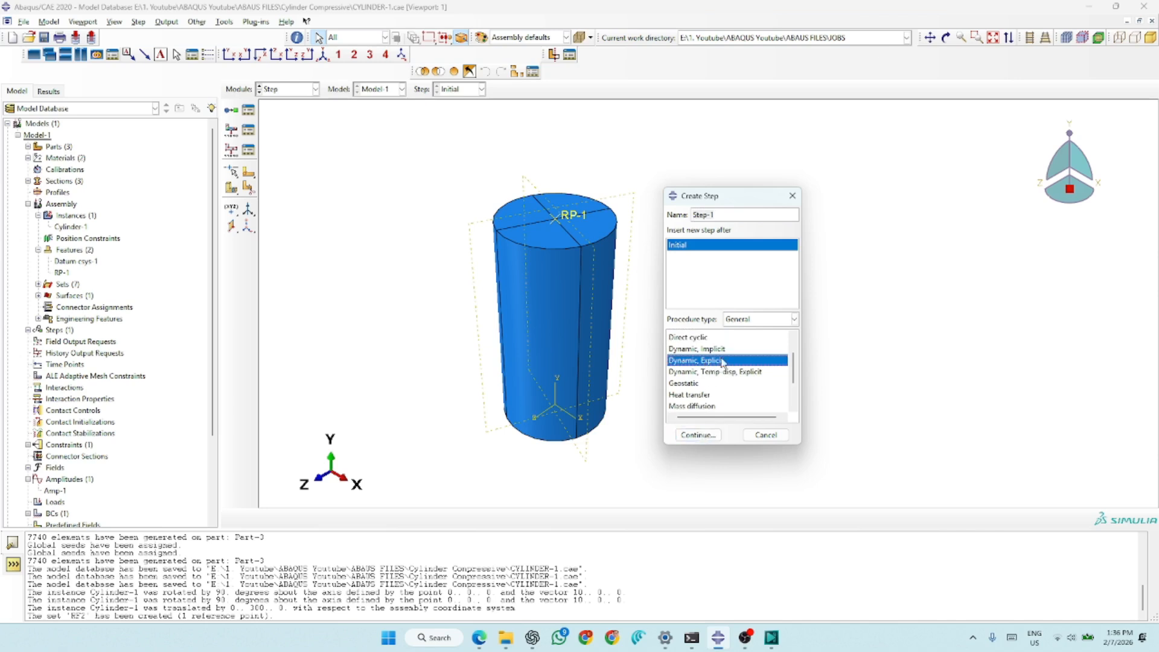
click(698, 435)
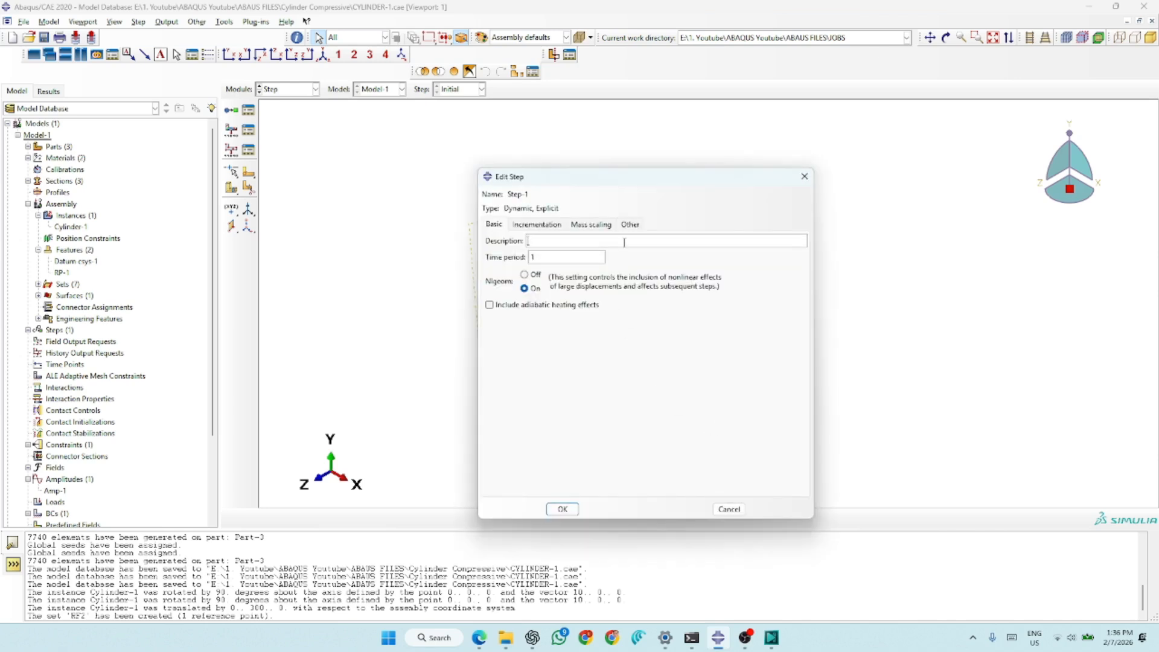
- Add semi-automatic mass scaling by a factor of 1000 for the whole model at the beginning of Step-1, and confirm the step
click(540, 226)
click(585, 226)
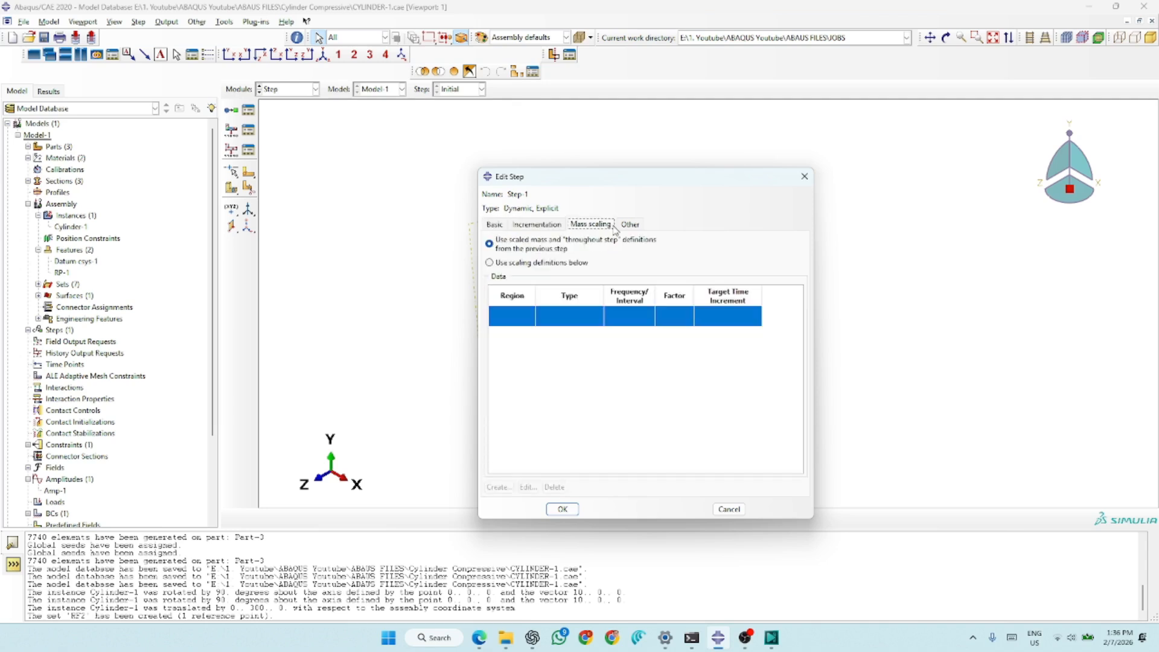
click(543, 226)
click(498, 225)
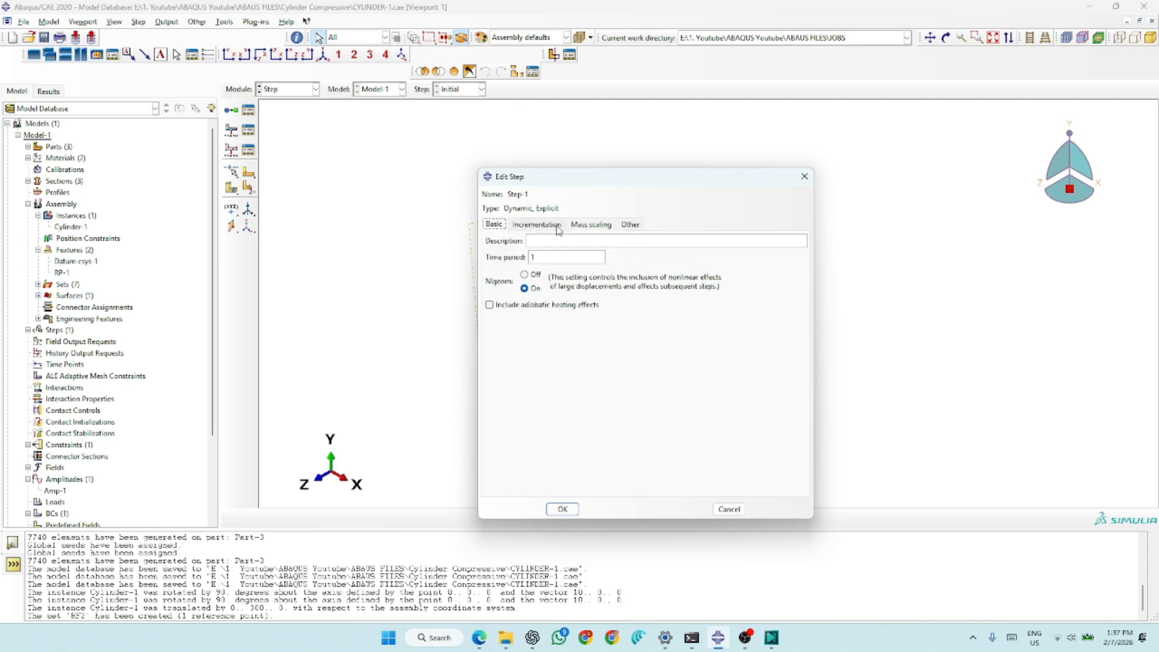
click(530, 225)
click(594, 228)
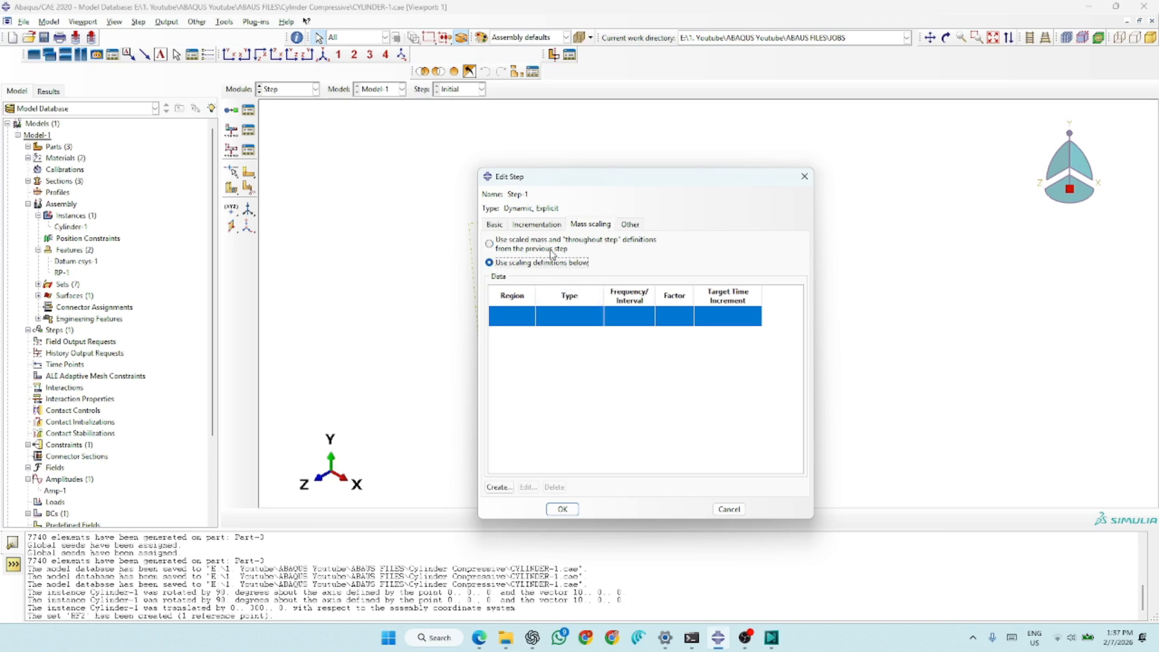
click(499, 486)
click(562, 306)
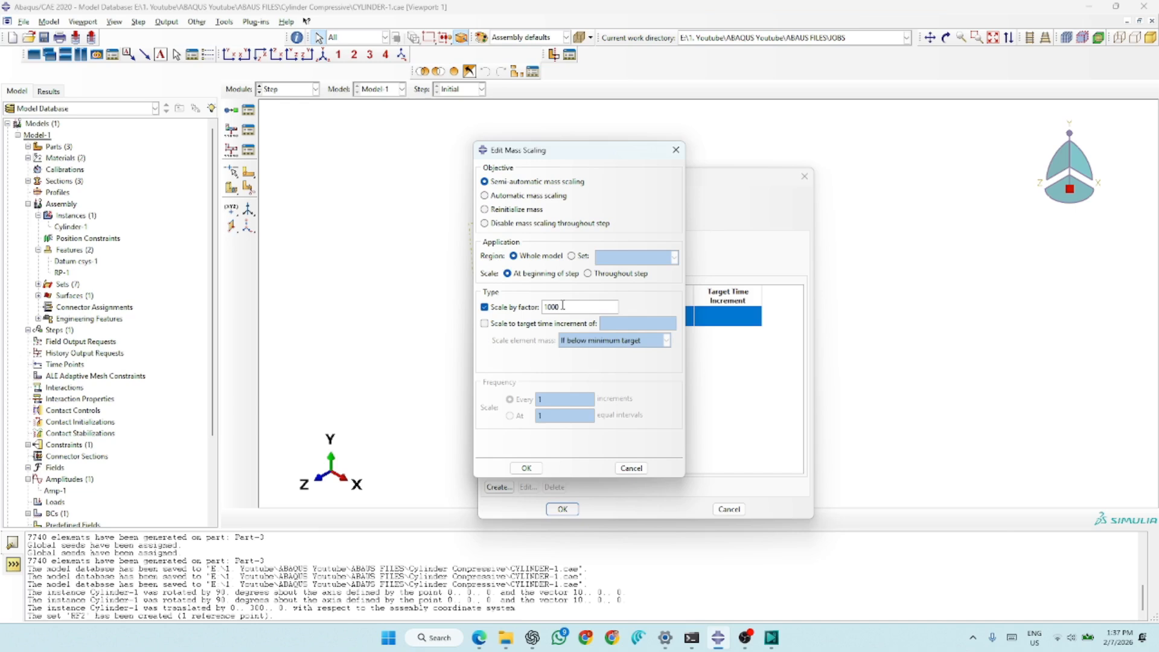
click(526, 468)
click(562, 508)
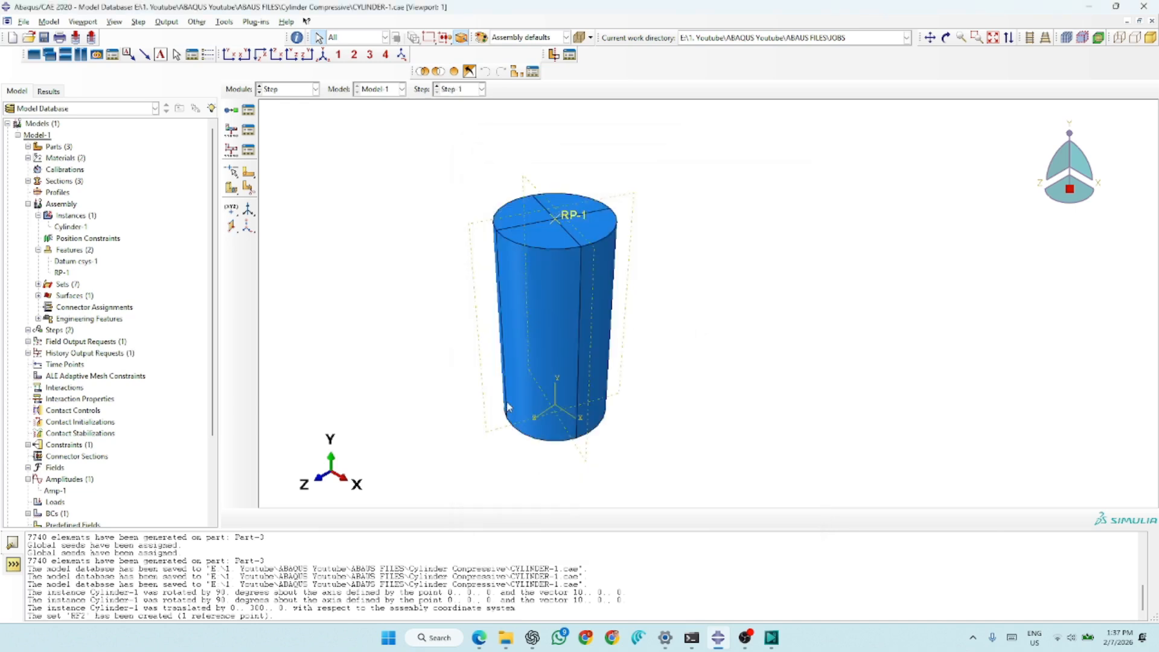
- Edit field output request F-Output-1 to exclude contact variables and include compressive damage DAMAGEC and tensile damage DAMAGET
click(248, 130)
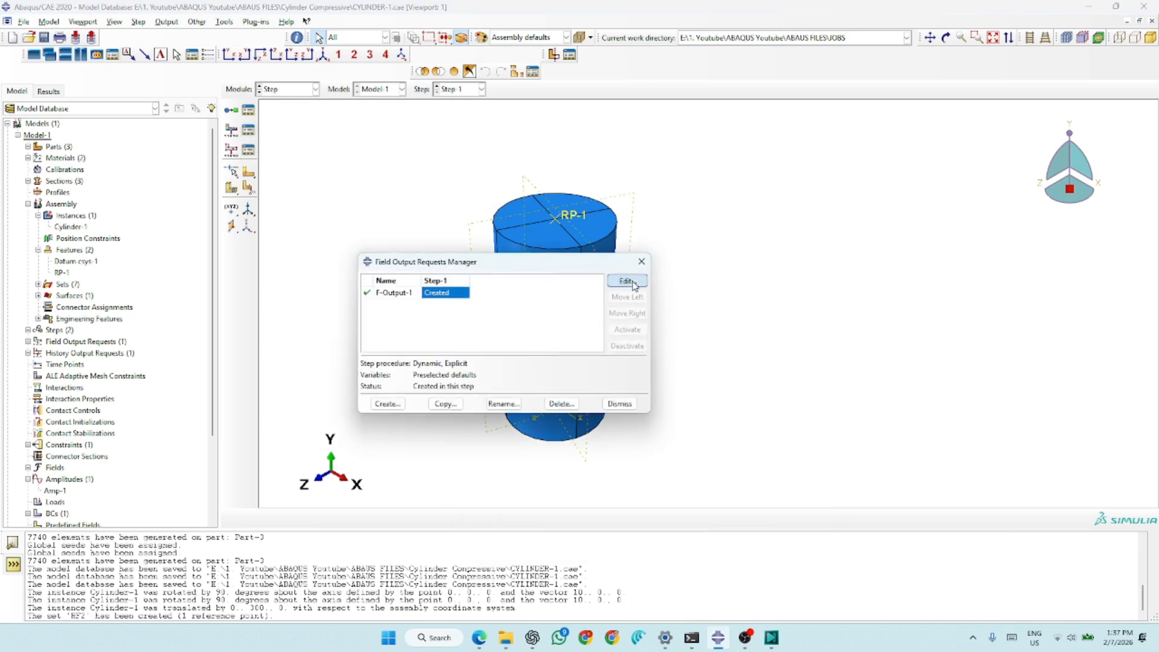
click(626, 281)
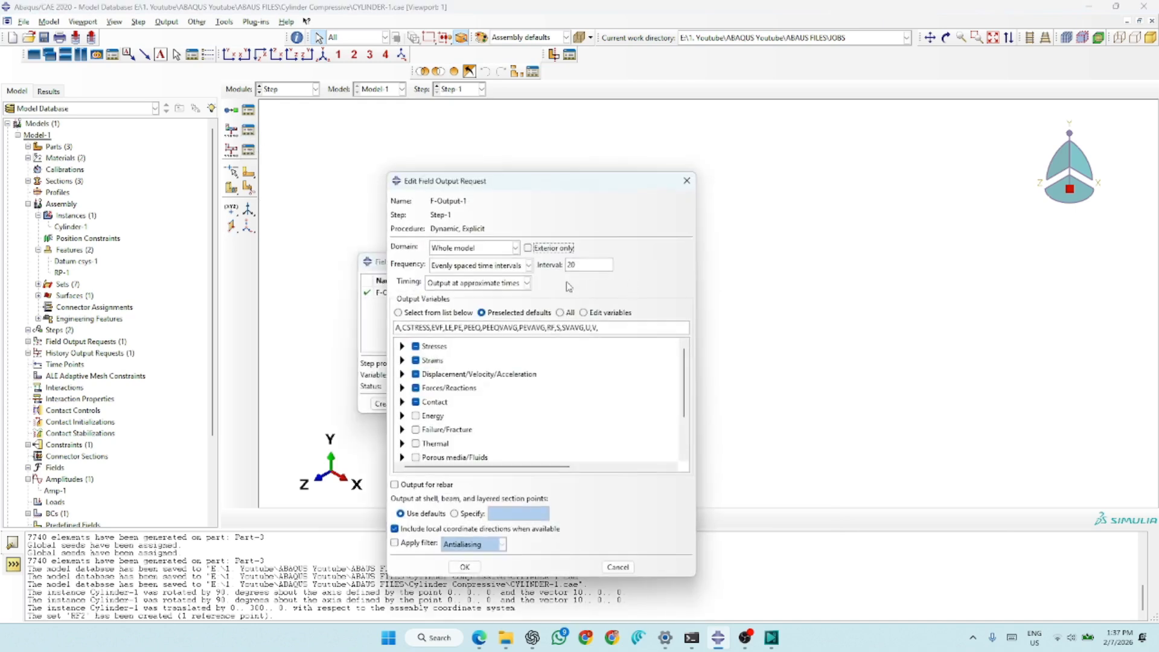
click(426, 403)
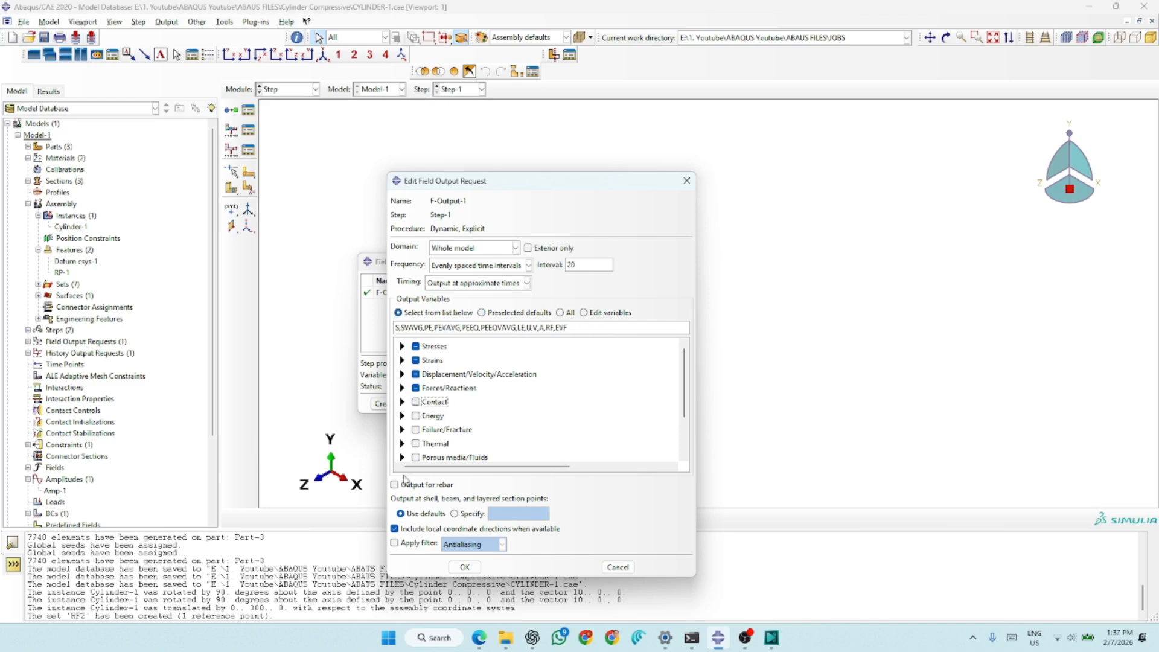
click(402, 430)
click(449, 442)
click(456, 454)
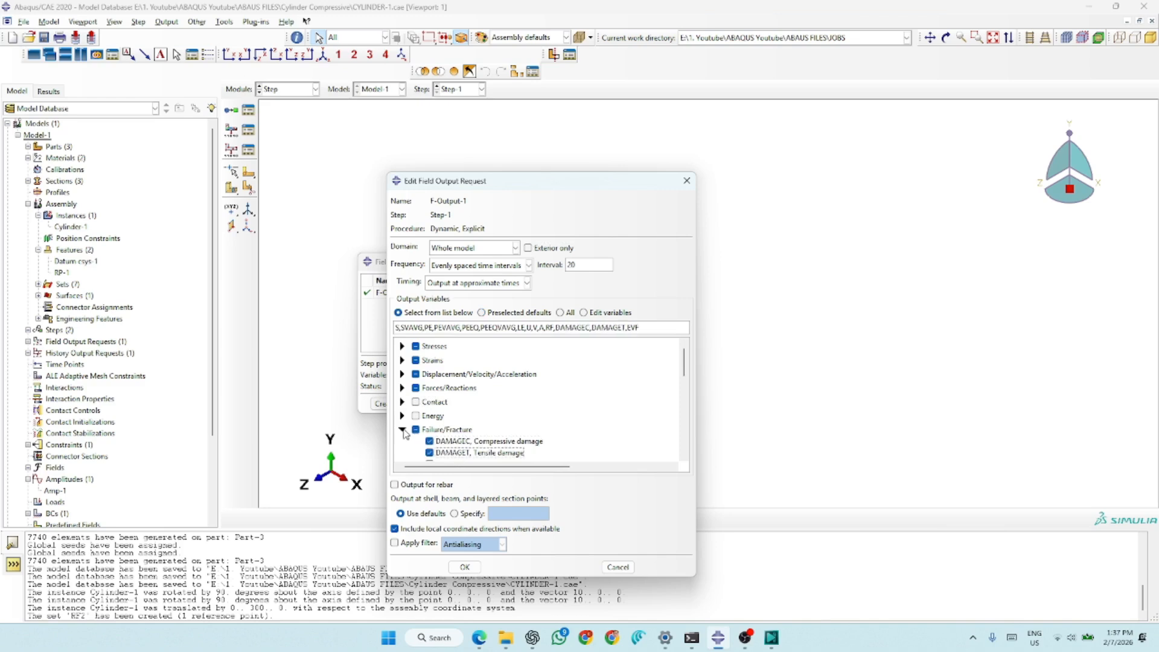
- Add the STATUS variable to the field output request, confirm it and close the request manager
click(402, 429)
scroll(472, 428, down, 2)
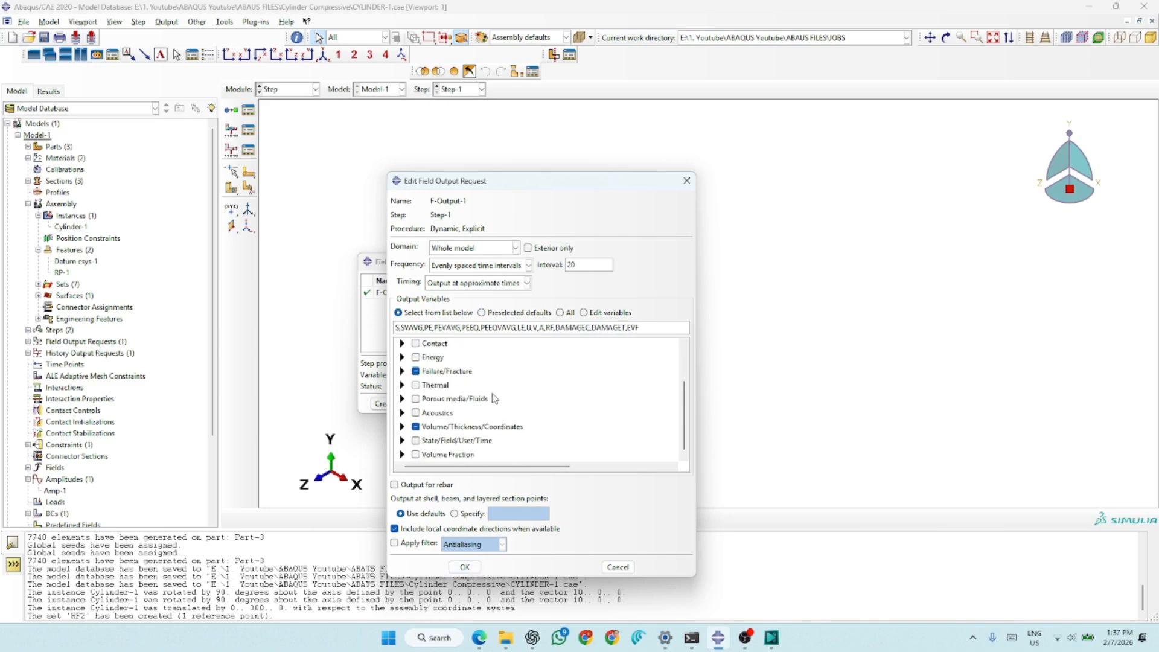
click(403, 440)
scroll(519, 410, down, 3)
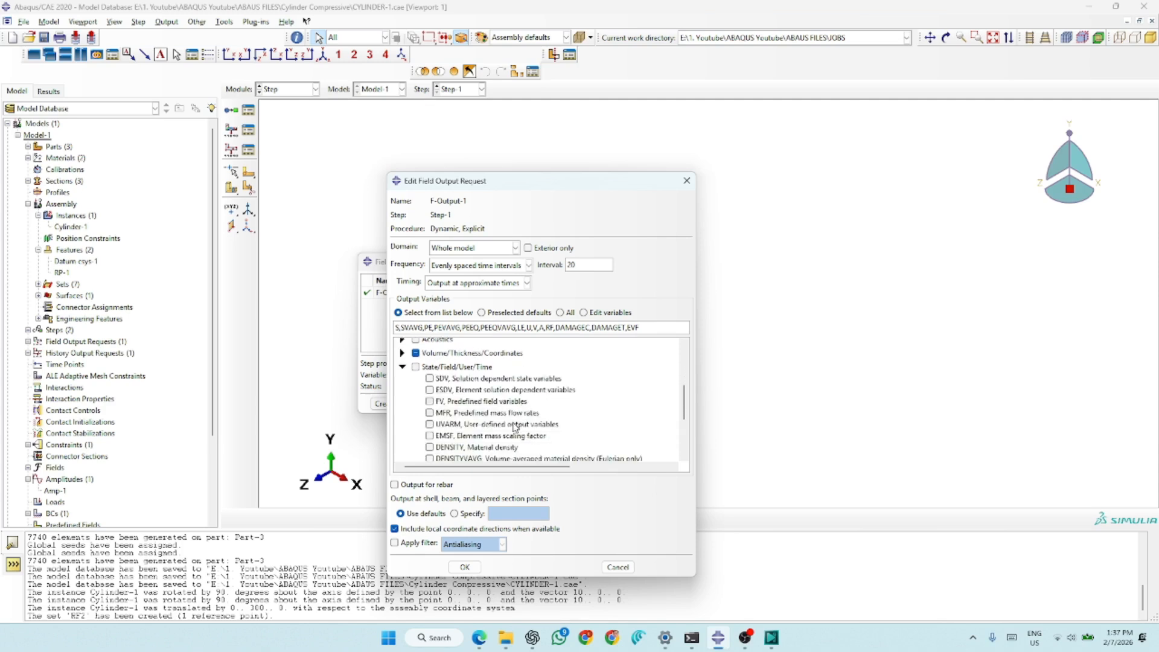
scroll(502, 424, down, 2)
click(461, 434)
click(465, 567)
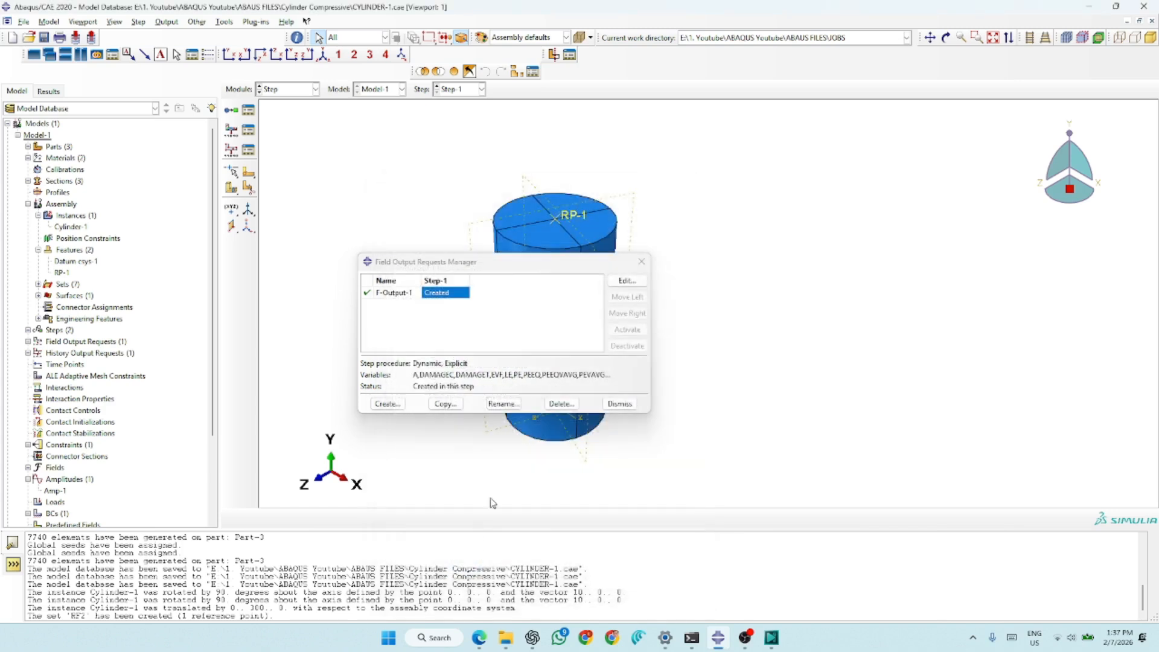
click(620, 403)
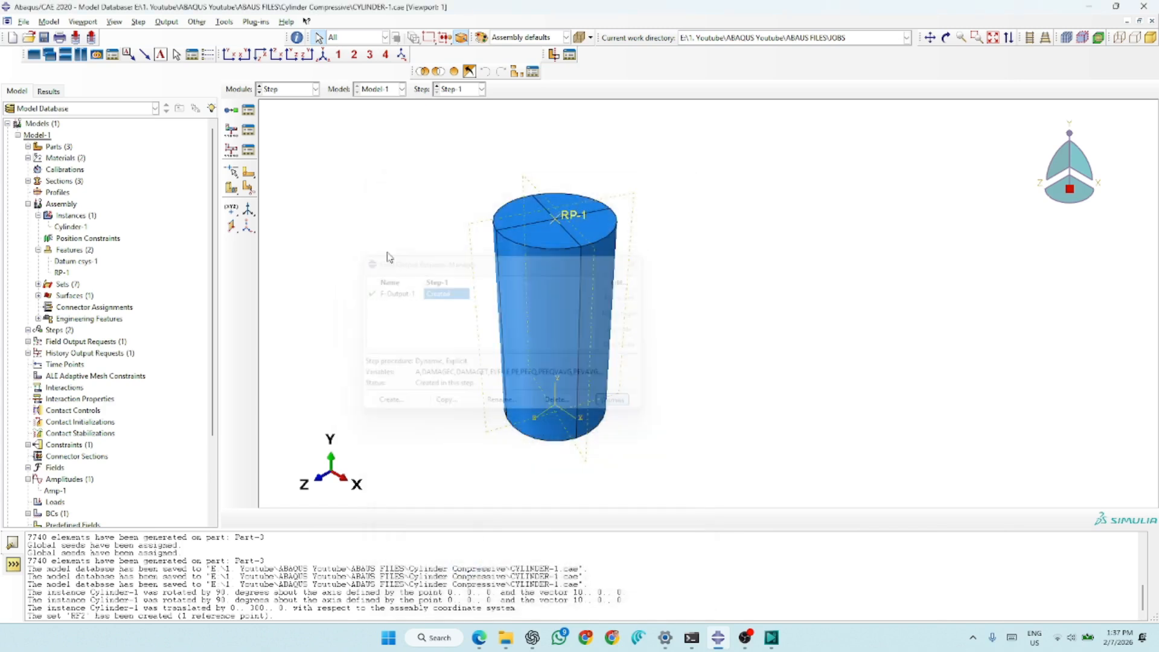
- Edit history output request H-Output-1 to remove the energy variables and set its domain to the set RP2
click(254, 152)
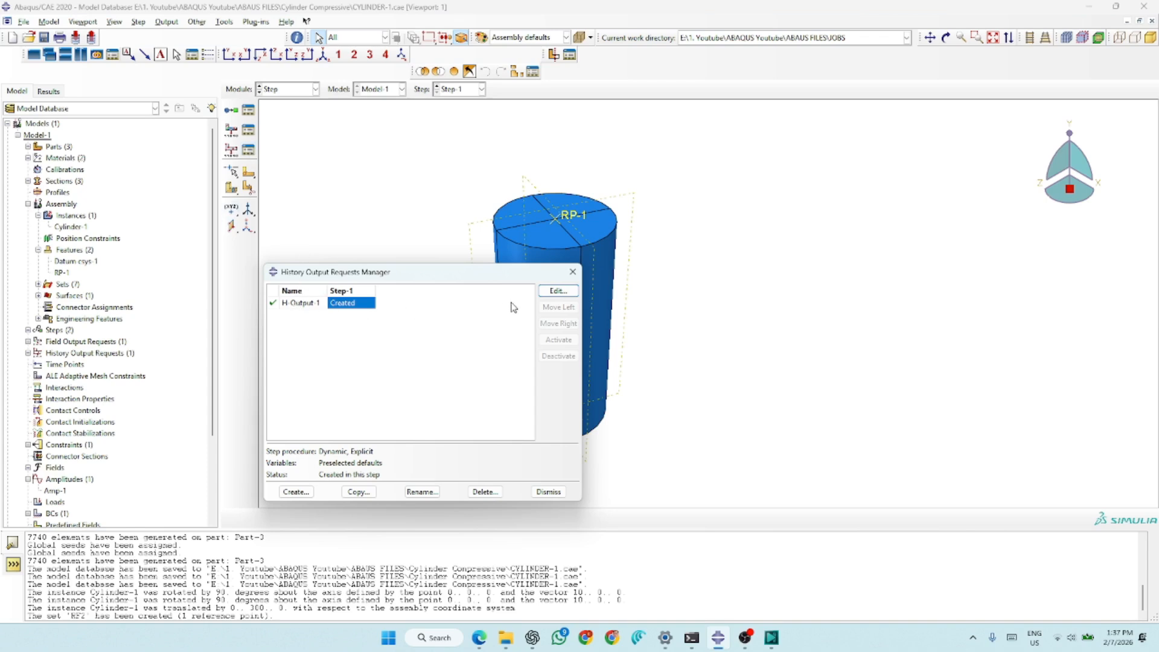
click(554, 292)
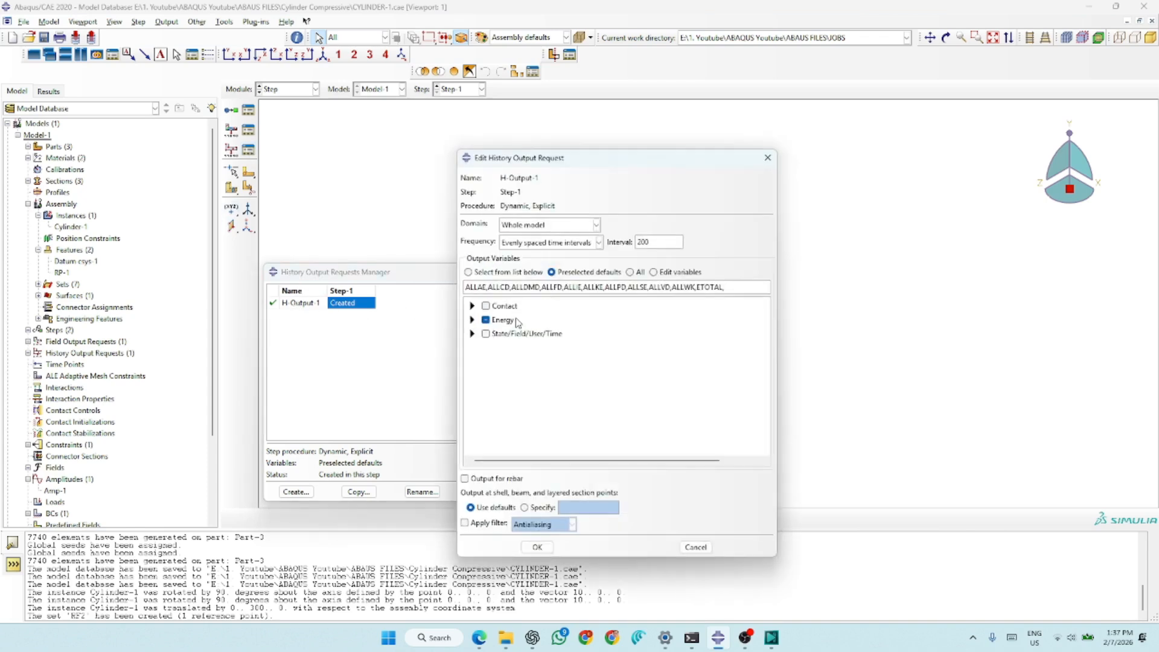
click(501, 320)
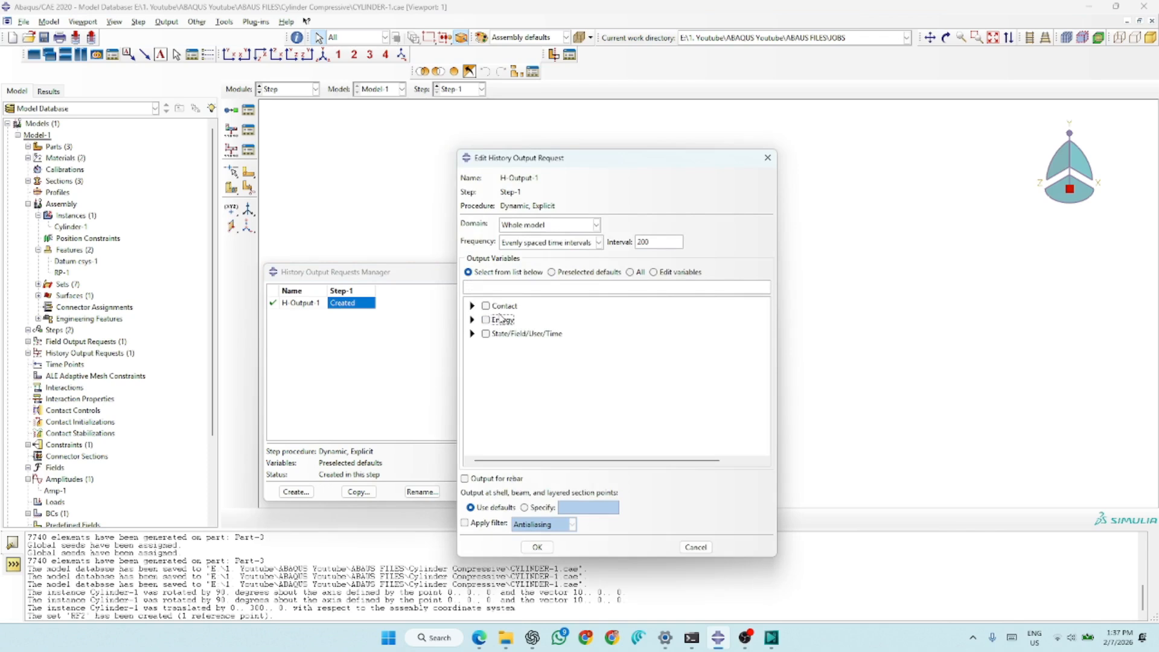
click(553, 225)
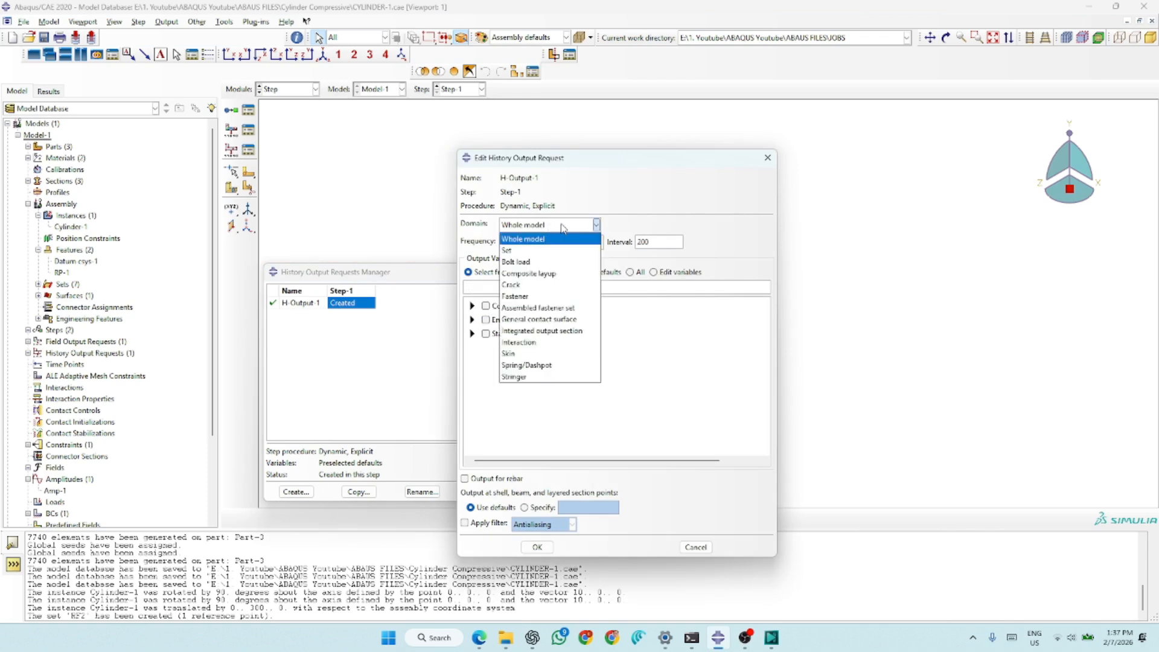
click(526, 251)
click(627, 227)
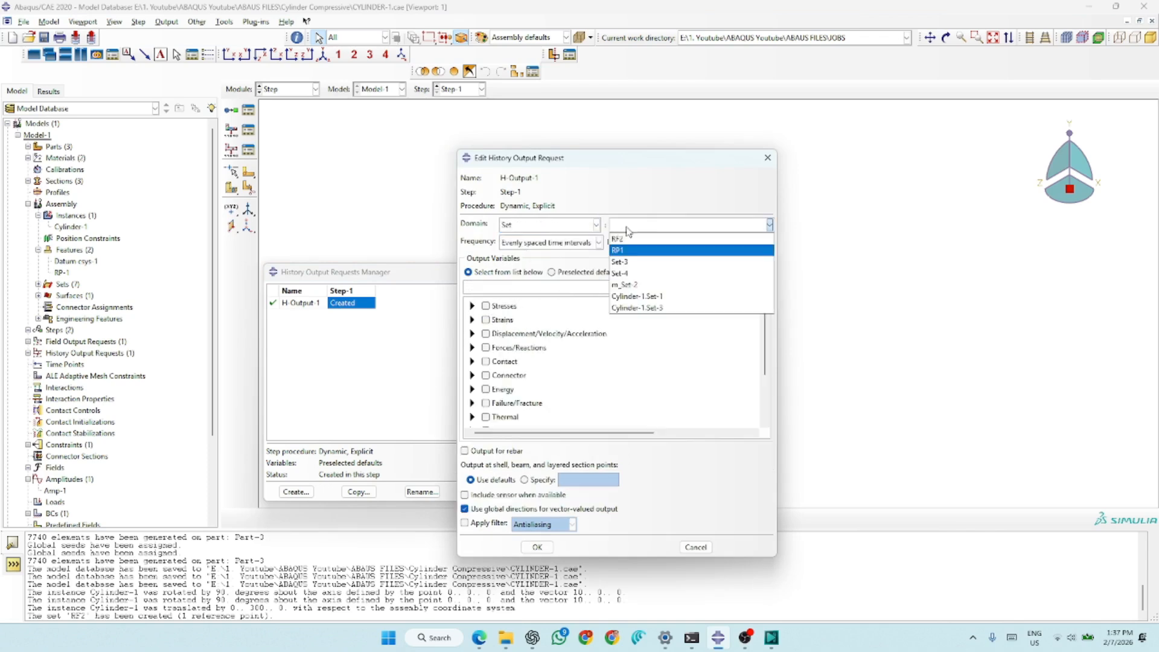
click(633, 240)
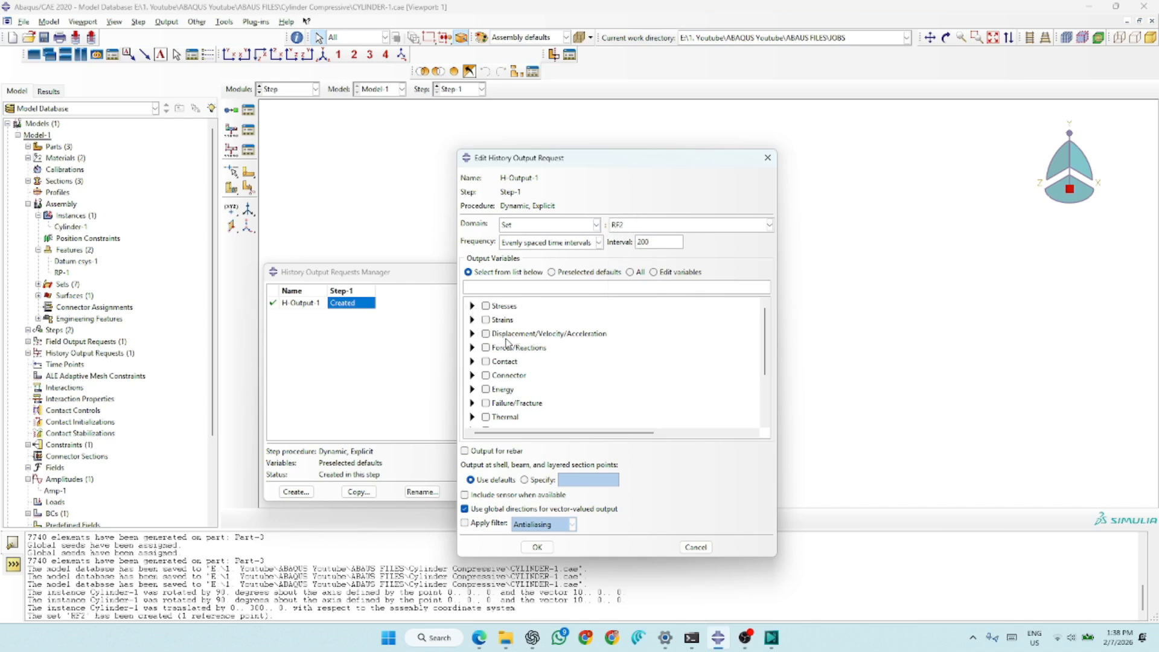
- Add the displacement component U2 to the history output variables
click(472, 333)
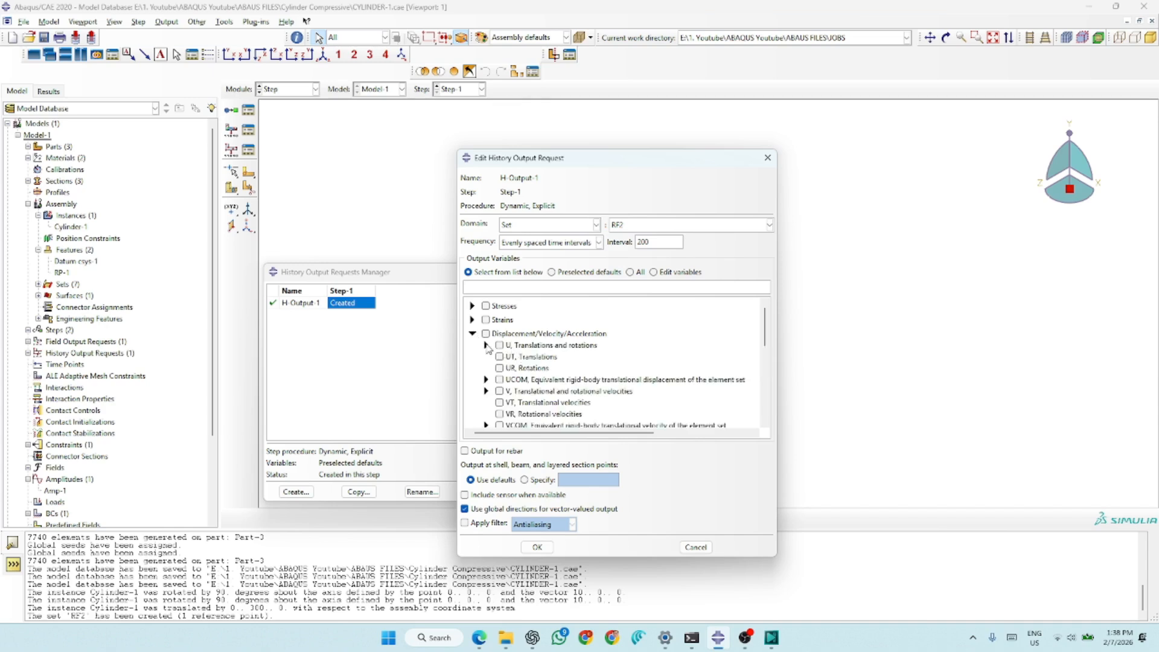
click(486, 346)
click(513, 367)
click(486, 345)
click(474, 335)
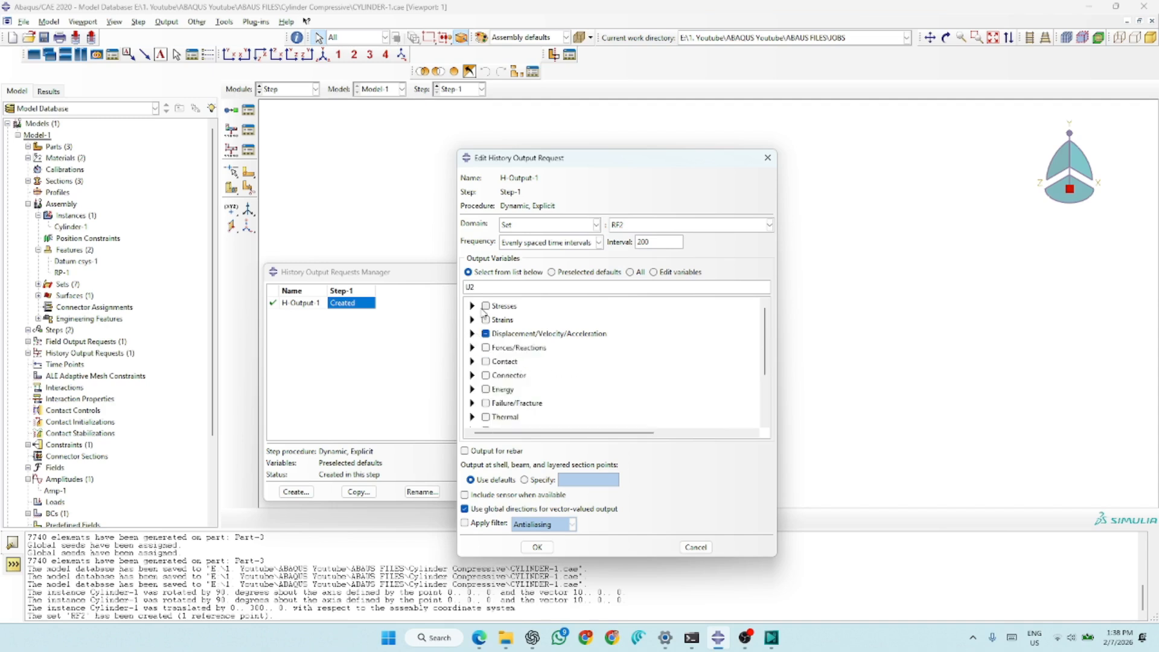
- Add the reaction force component RF2 to the history output request, confirm it and close the request manager
click(473, 348)
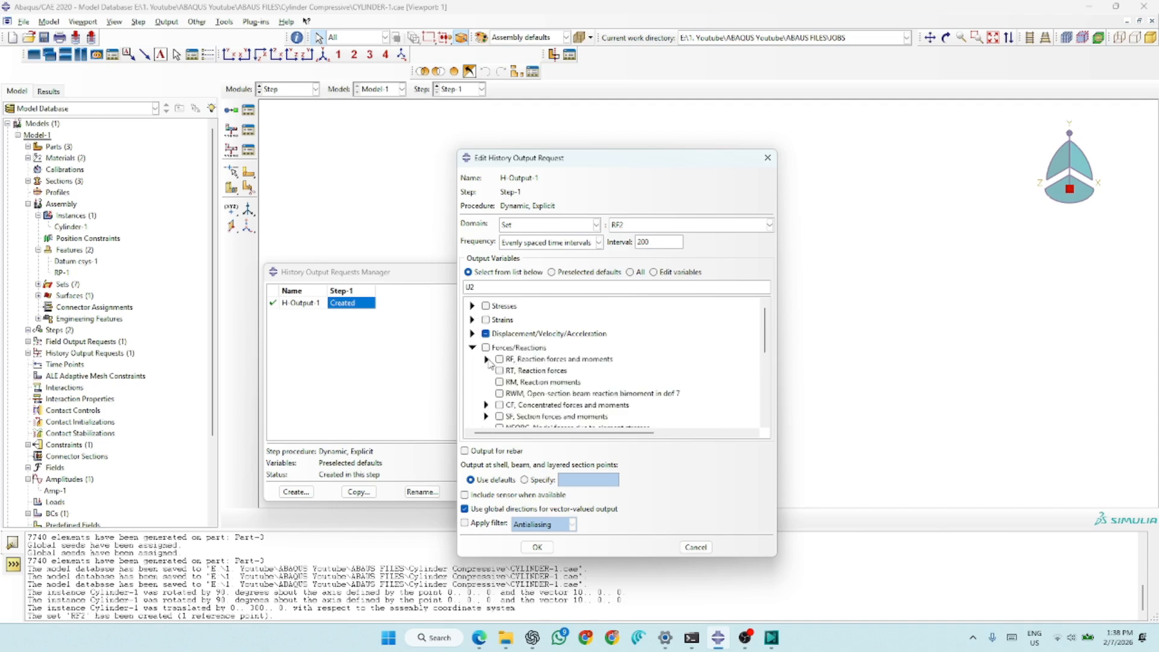
click(486, 360)
click(514, 382)
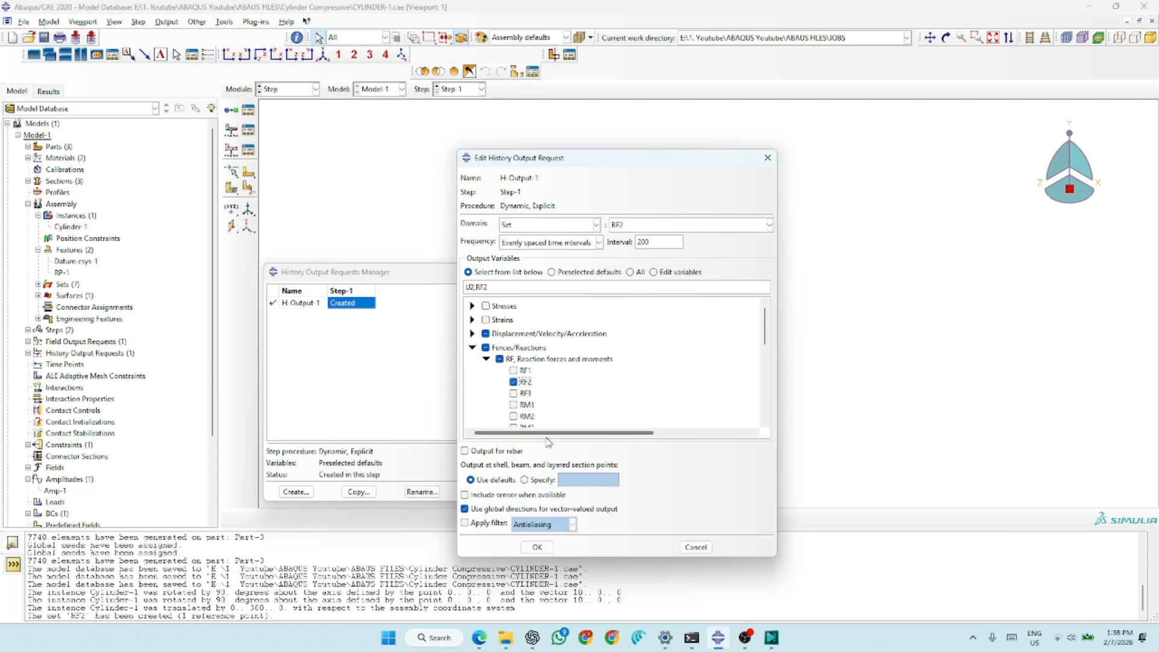
click(536, 547)
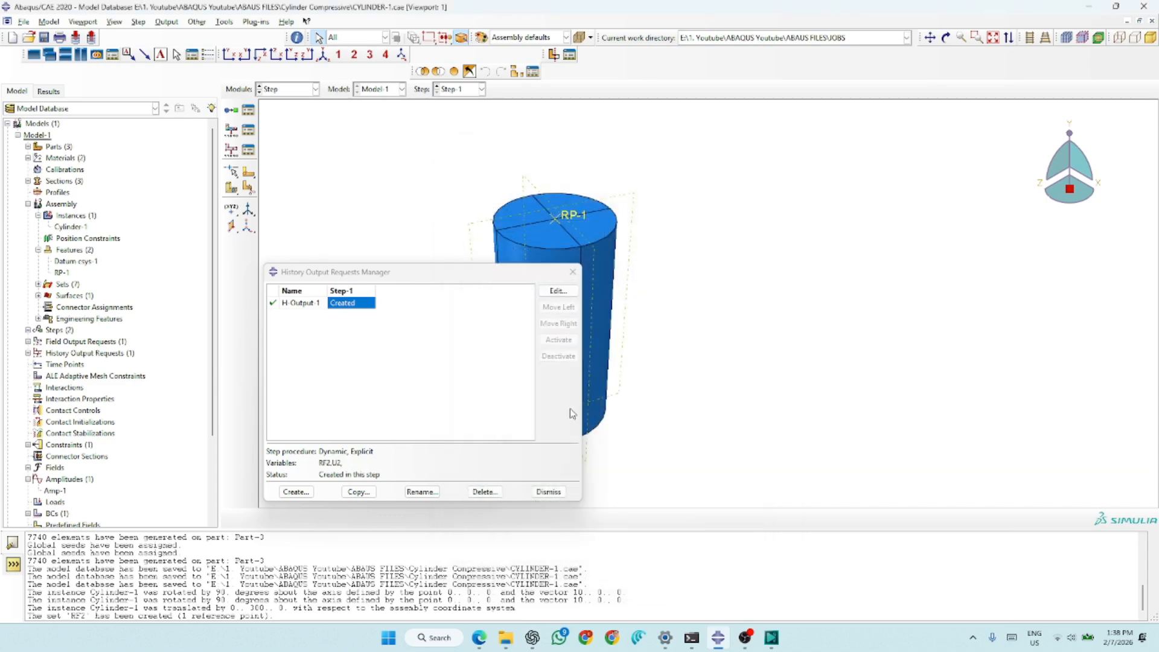
click(548, 492)
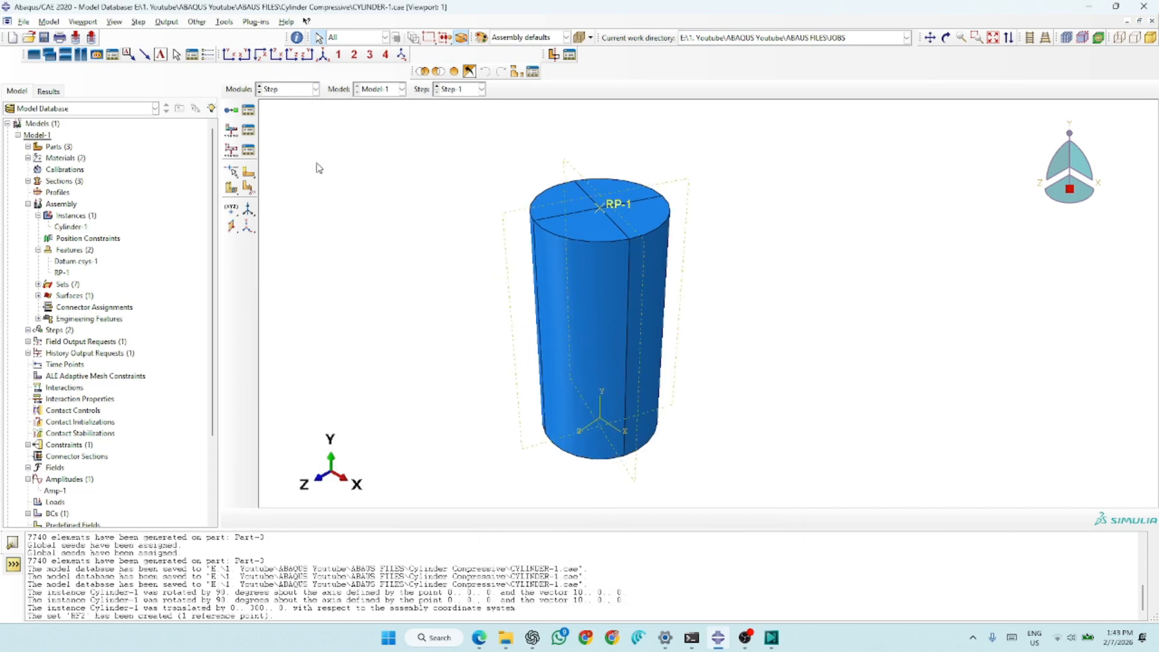
- Set the output frequency of field output request F-Output-1 to every 0.05 units of time and close the request manager
click(248, 130)
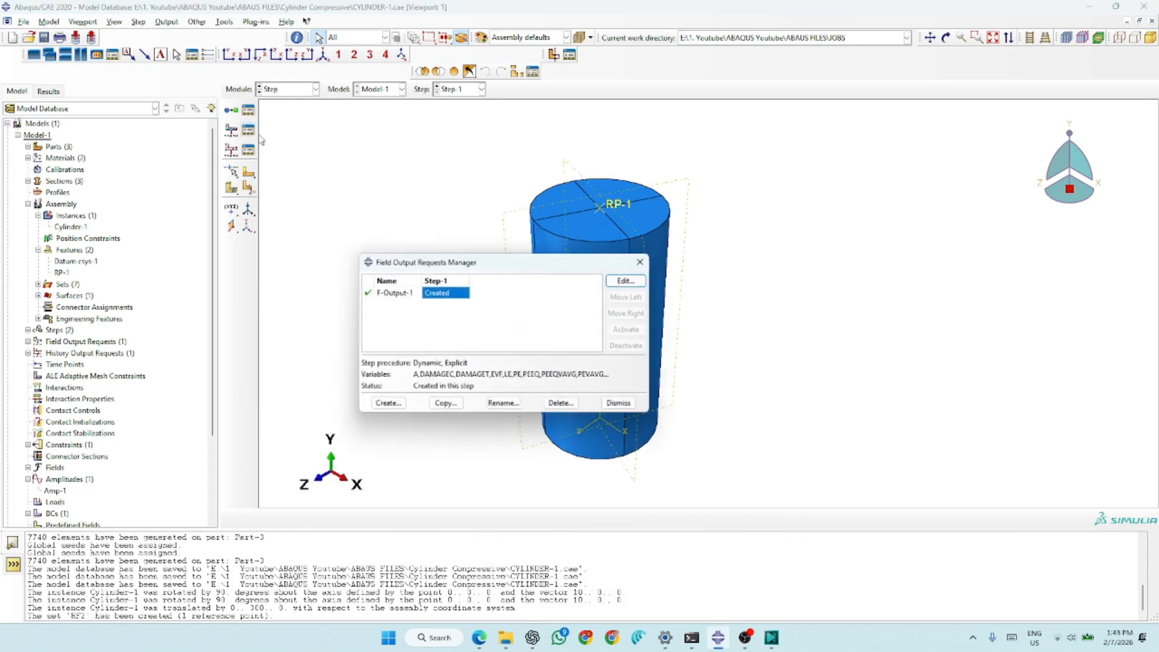
click(612, 284)
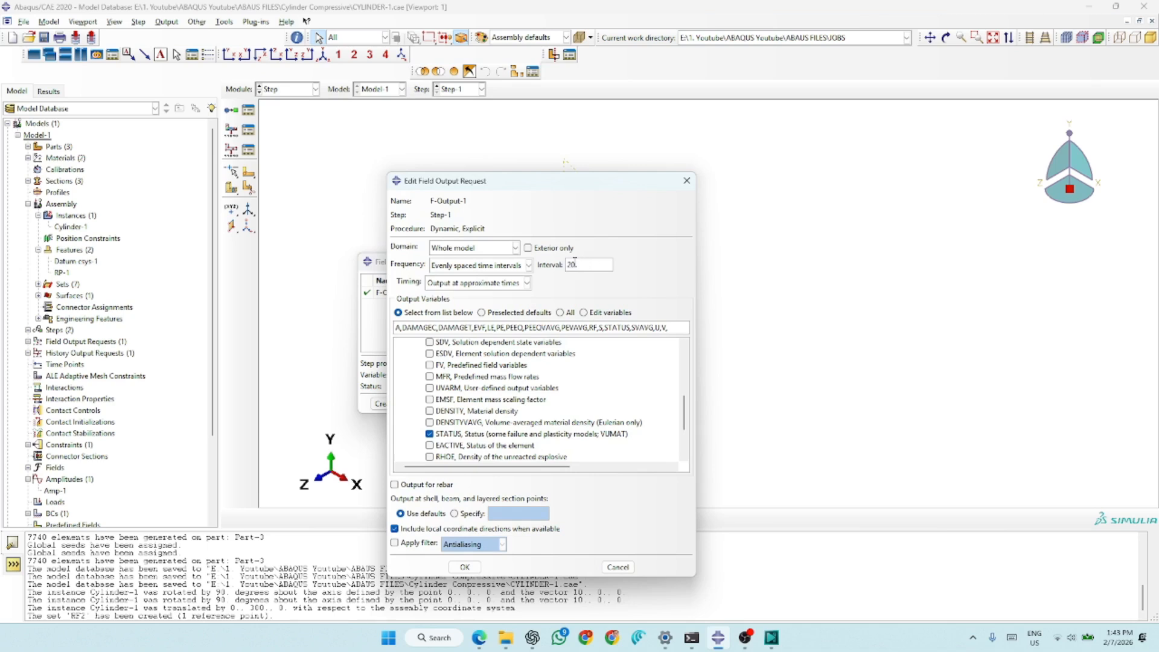
click(485, 270)
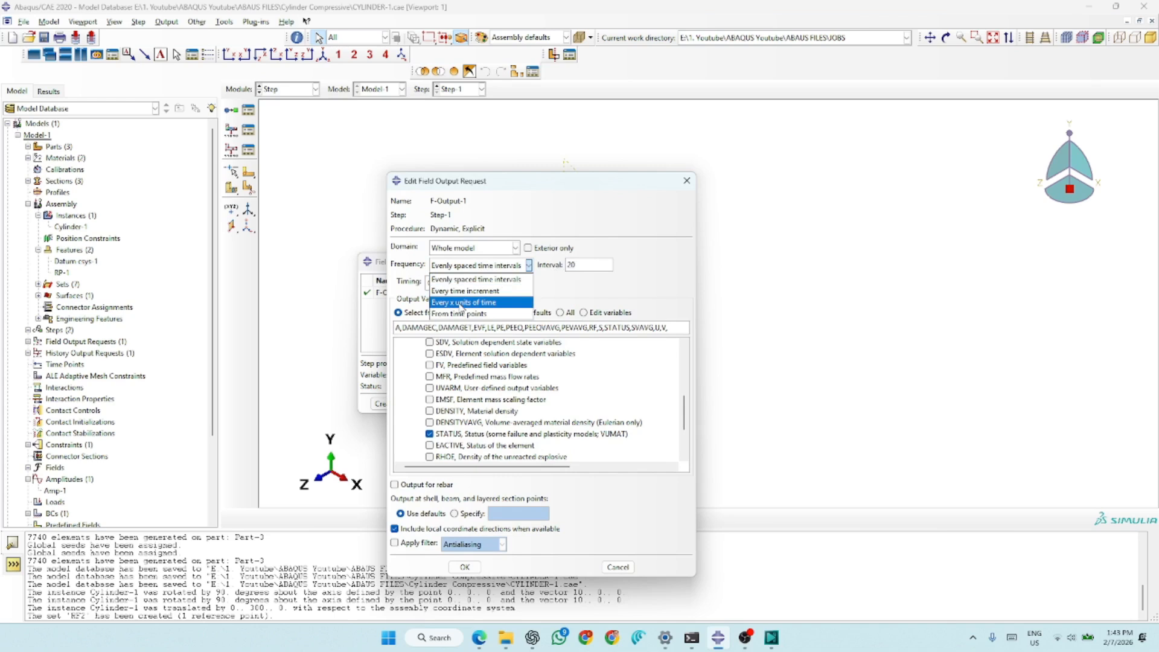
click(483, 303)
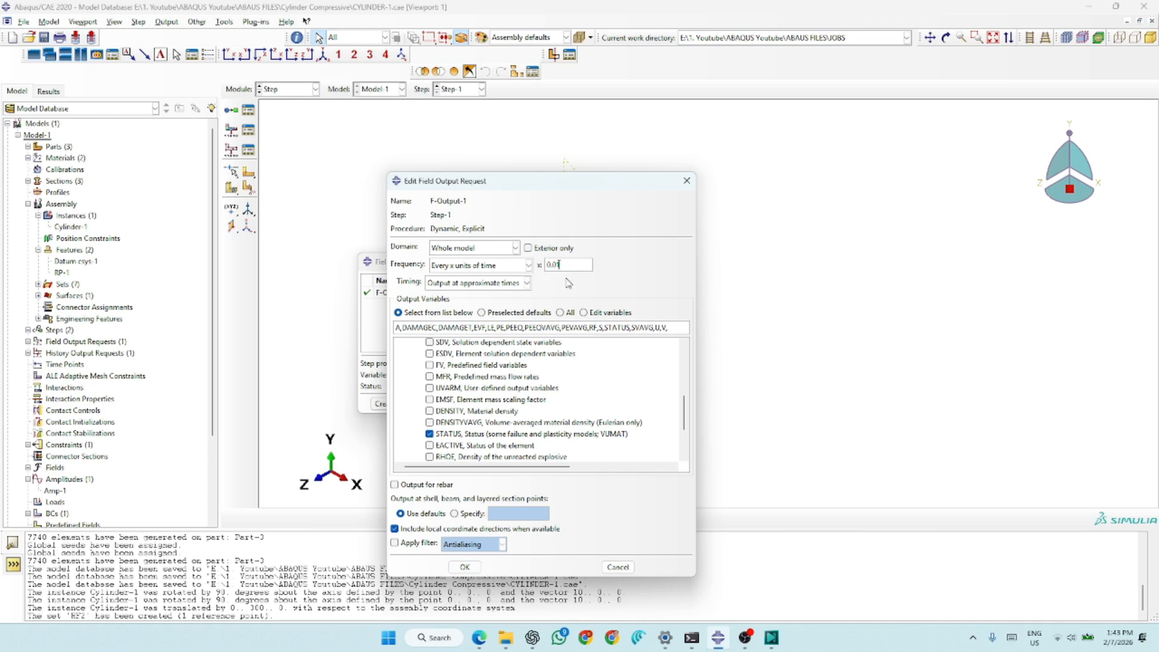
click(464, 567)
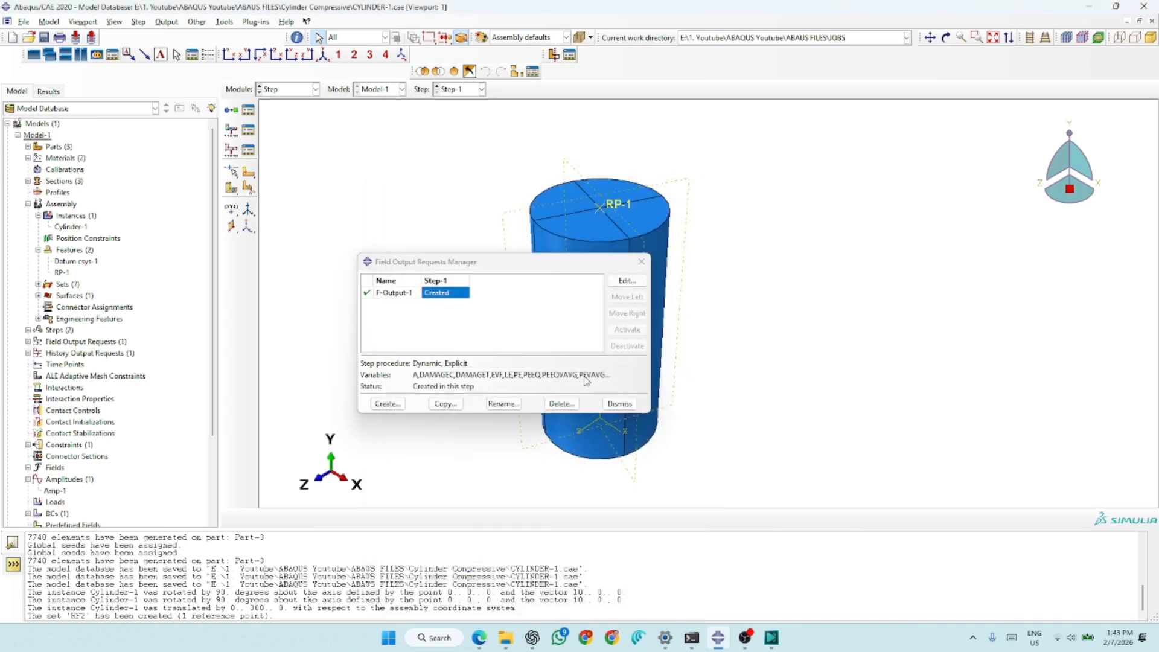
click(620, 403)
- Start a Coupling constraint in the Interaction module with reference point RP-1 as its control point
click(290, 92)
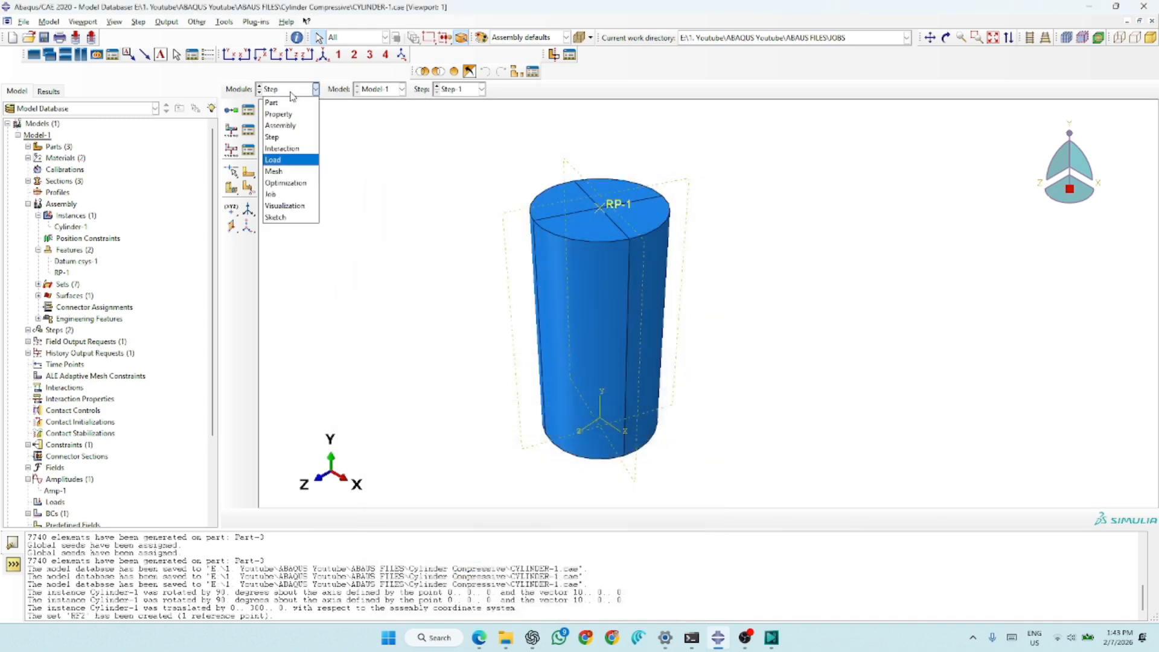
click(283, 149)
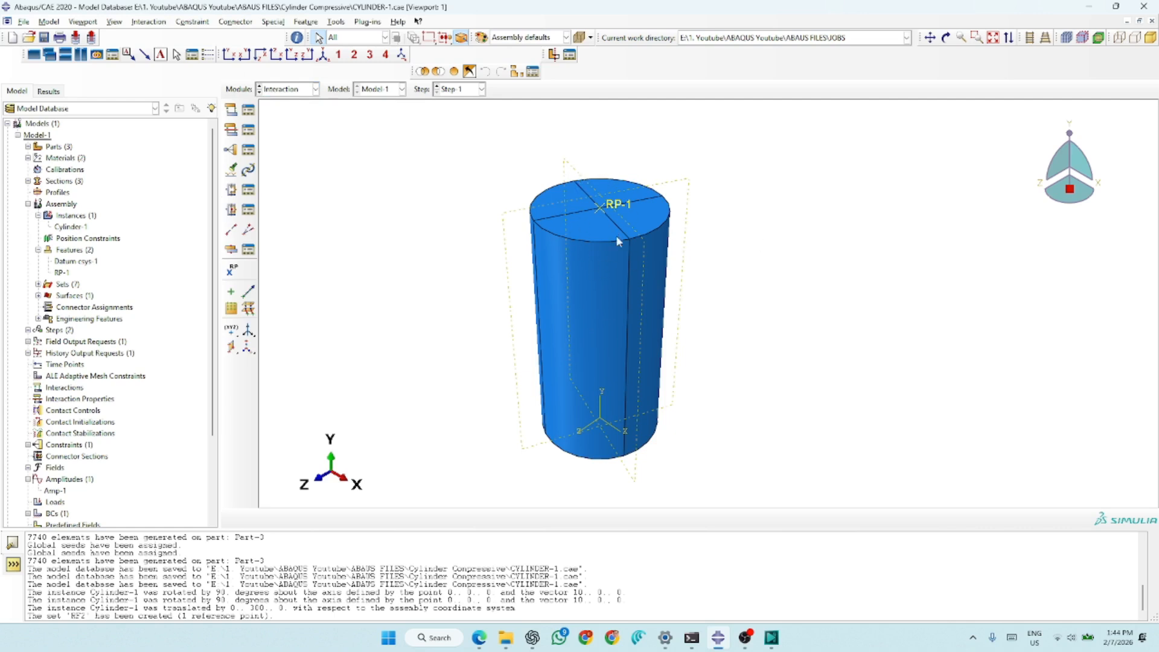
click(230, 149)
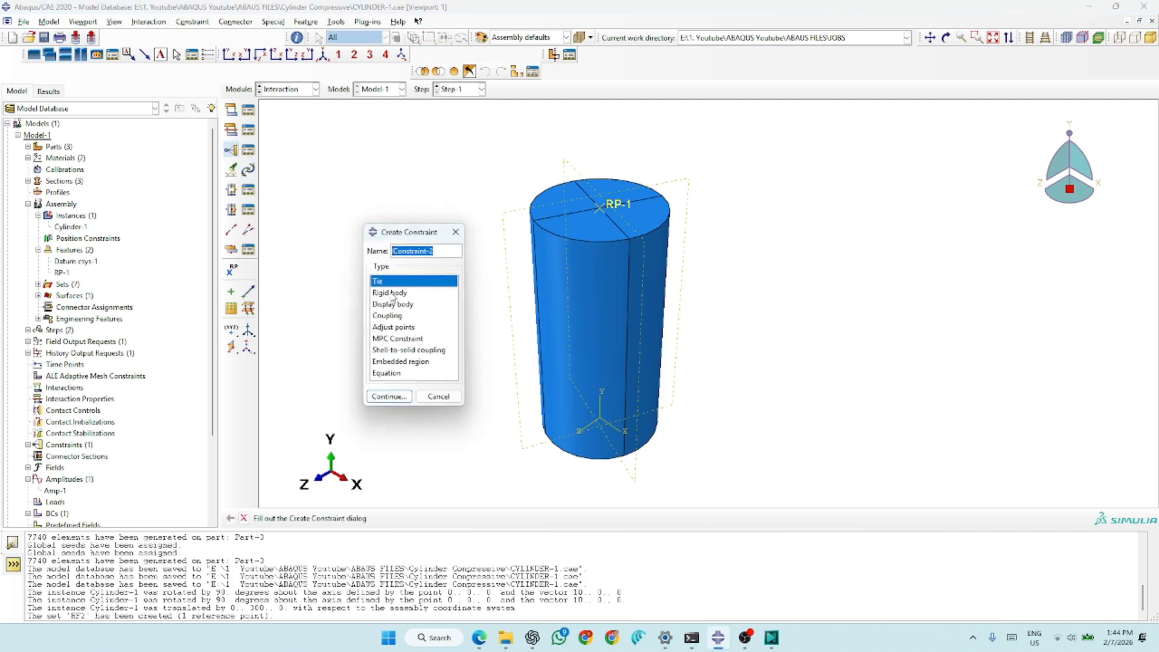
click(457, 234)
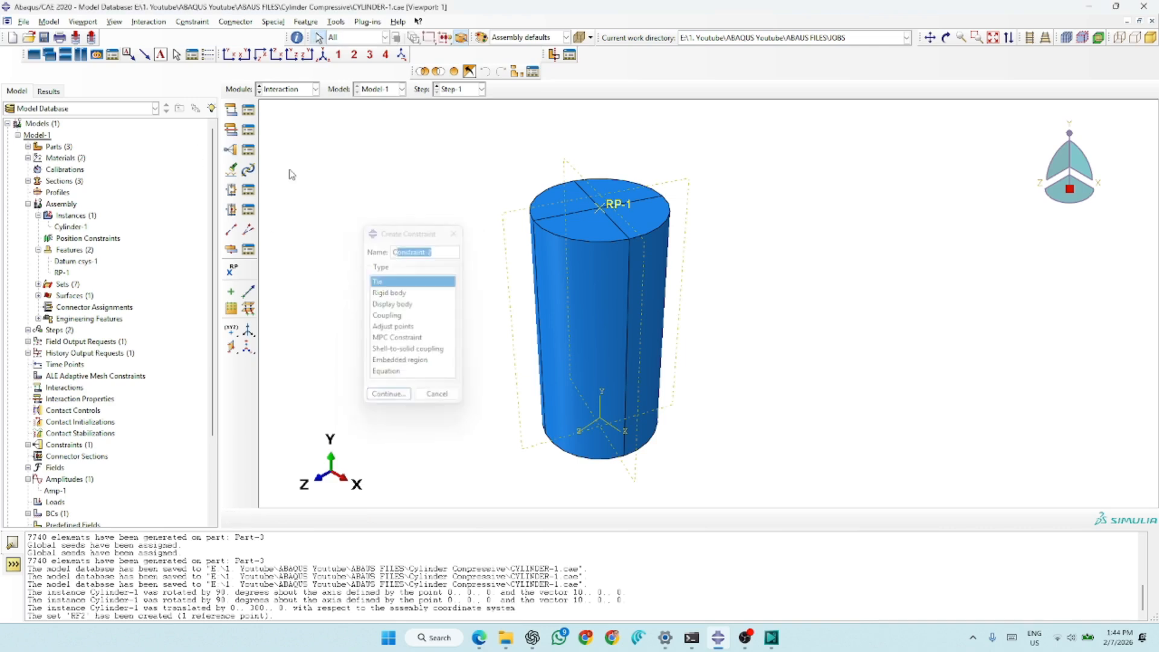
click(231, 150)
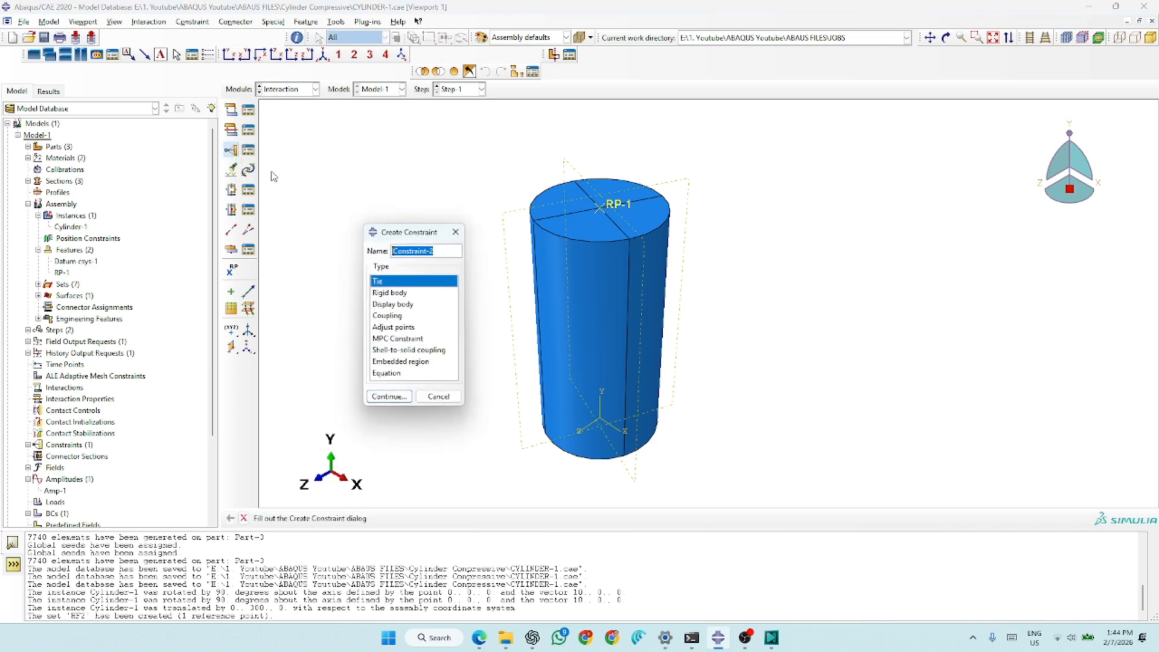
click(390, 316)
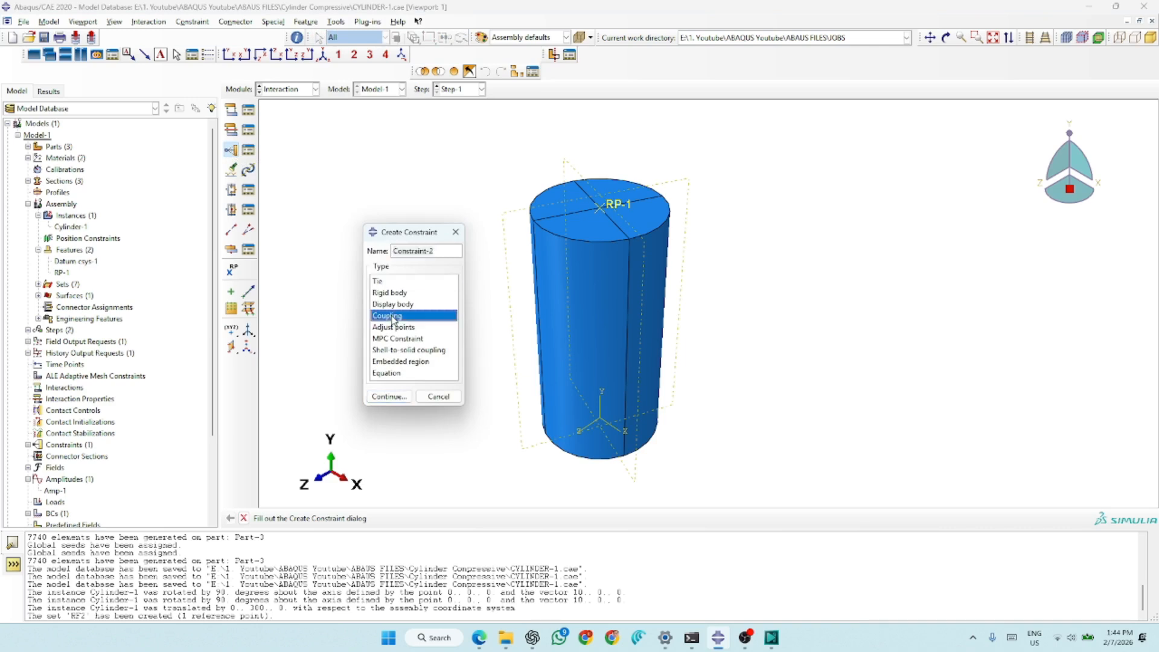
click(390, 397)
click(617, 208)
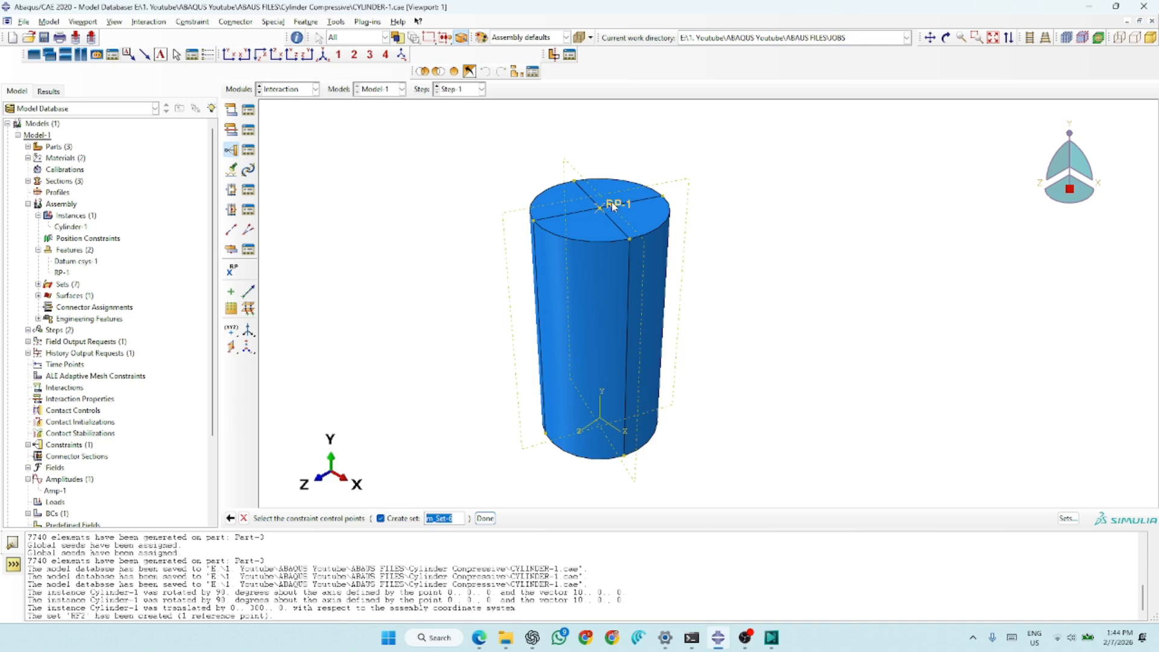
click(486, 519)
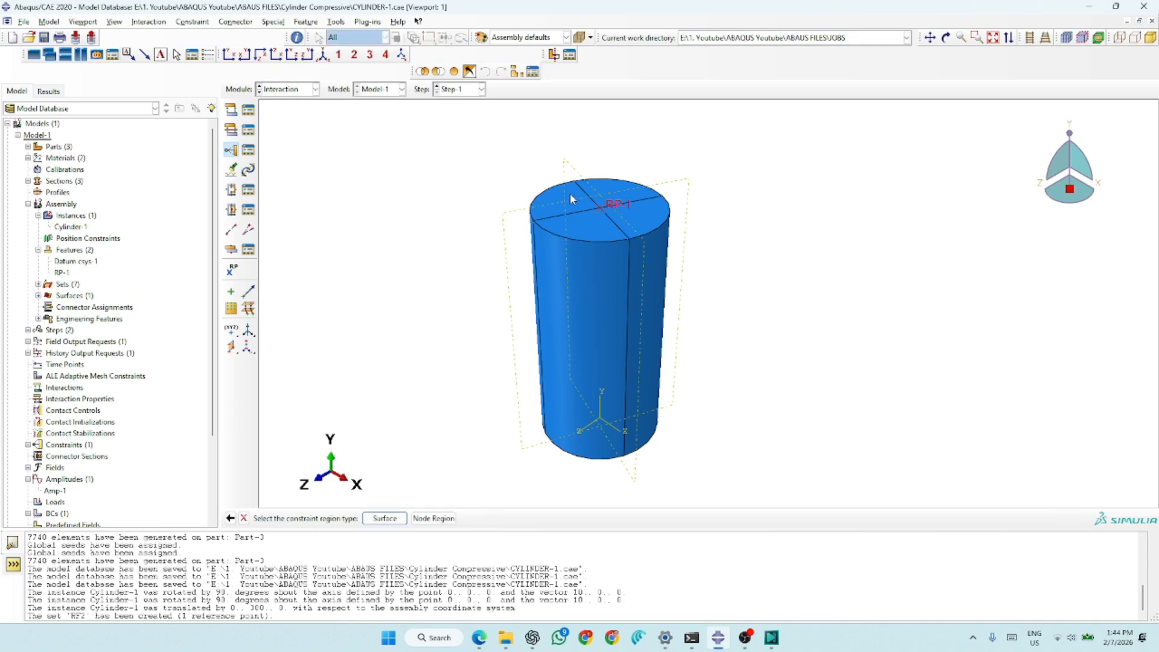
- Assign the cylinder's four top faces as the constraint surface and confirm kinematic coupling with all degrees of freedom constrained
click(385, 519)
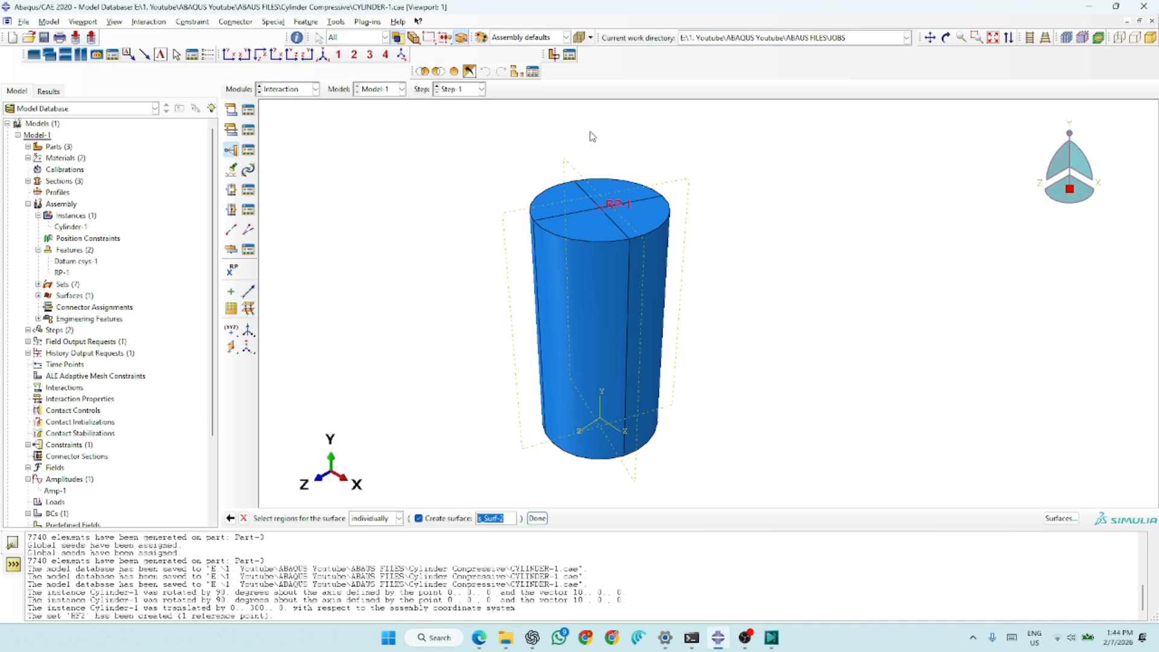
click(565, 206)
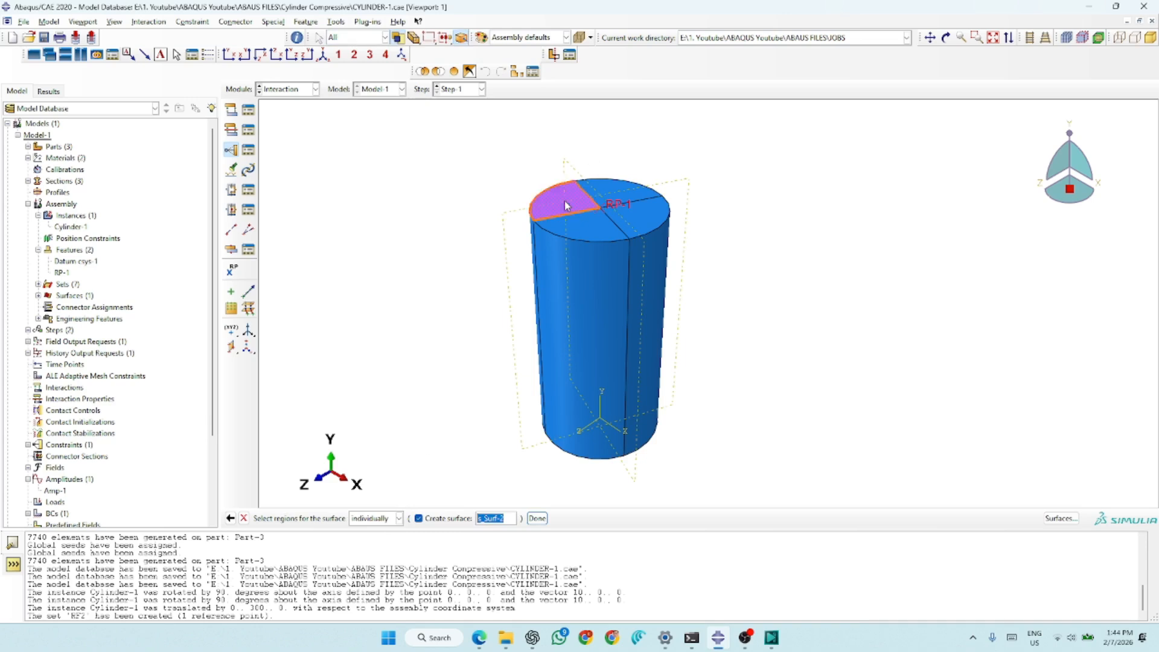
shift+click(607, 231)
shift+click(623, 190)
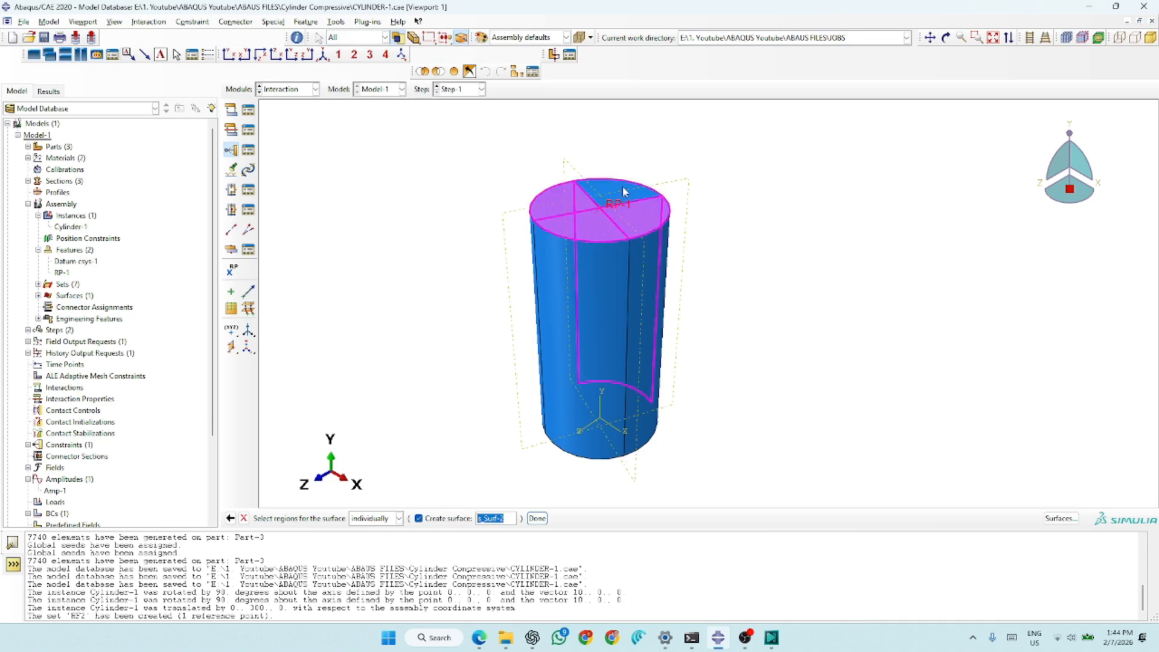
ctrl+click(655, 284)
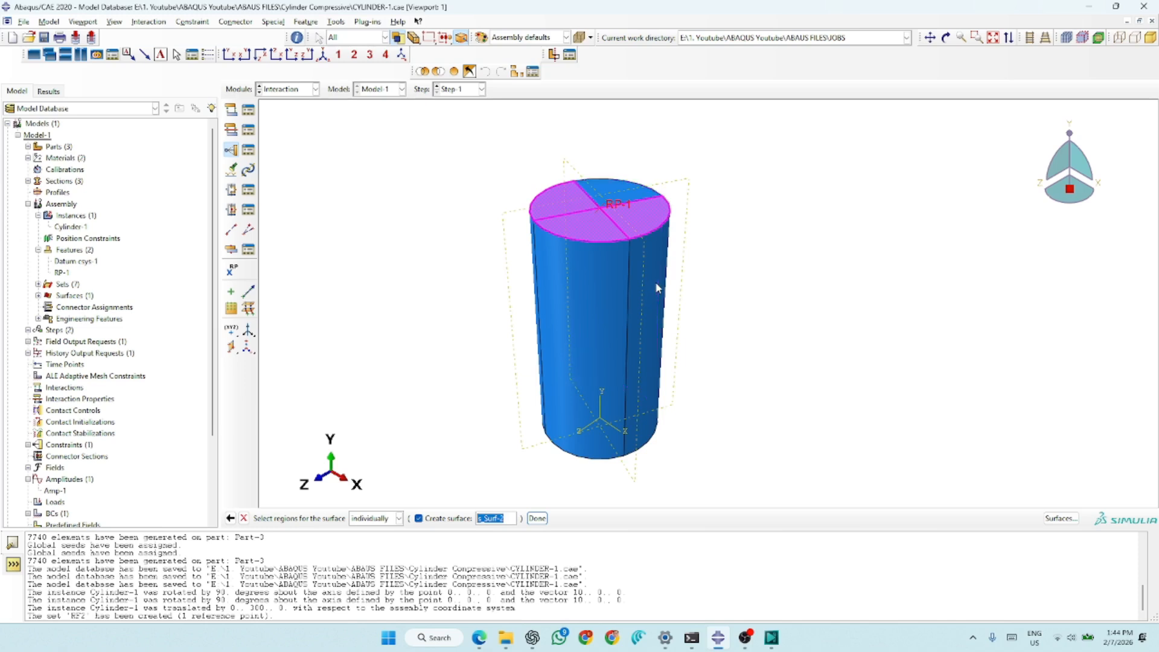
shift+click(614, 187)
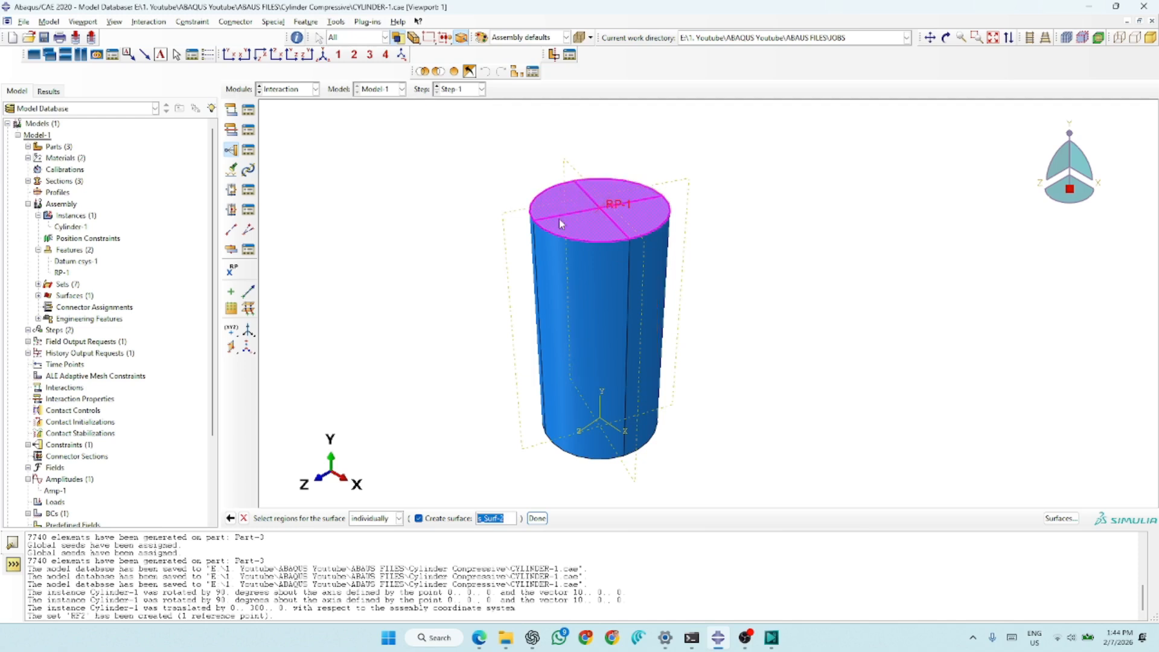
click(537, 518)
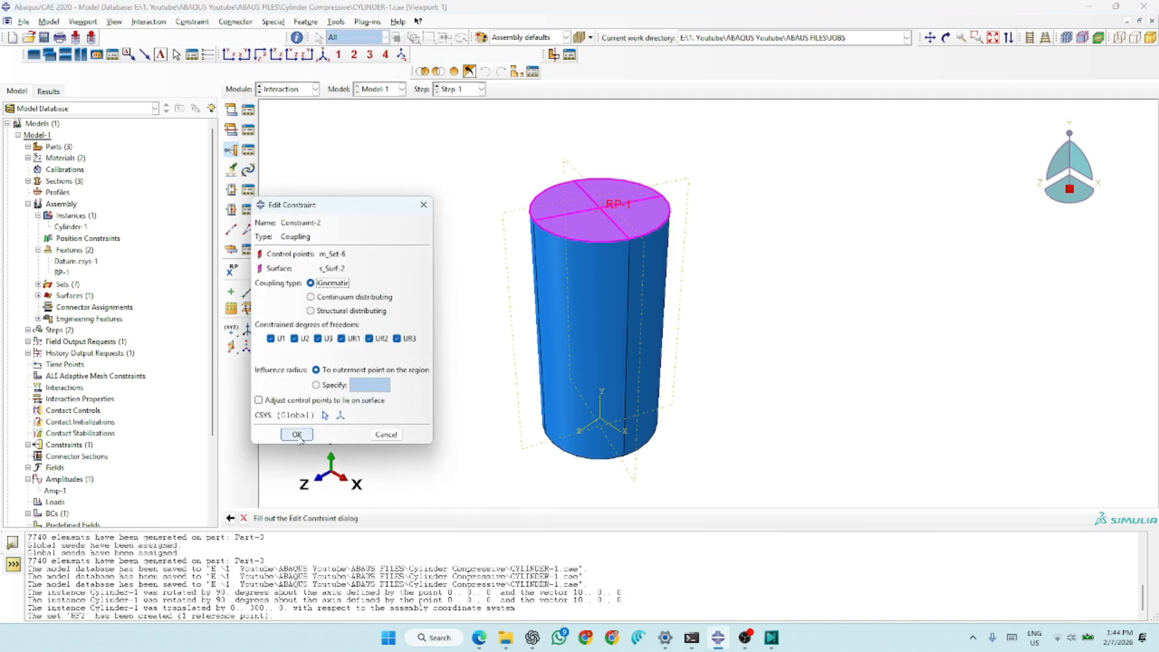
click(297, 434)
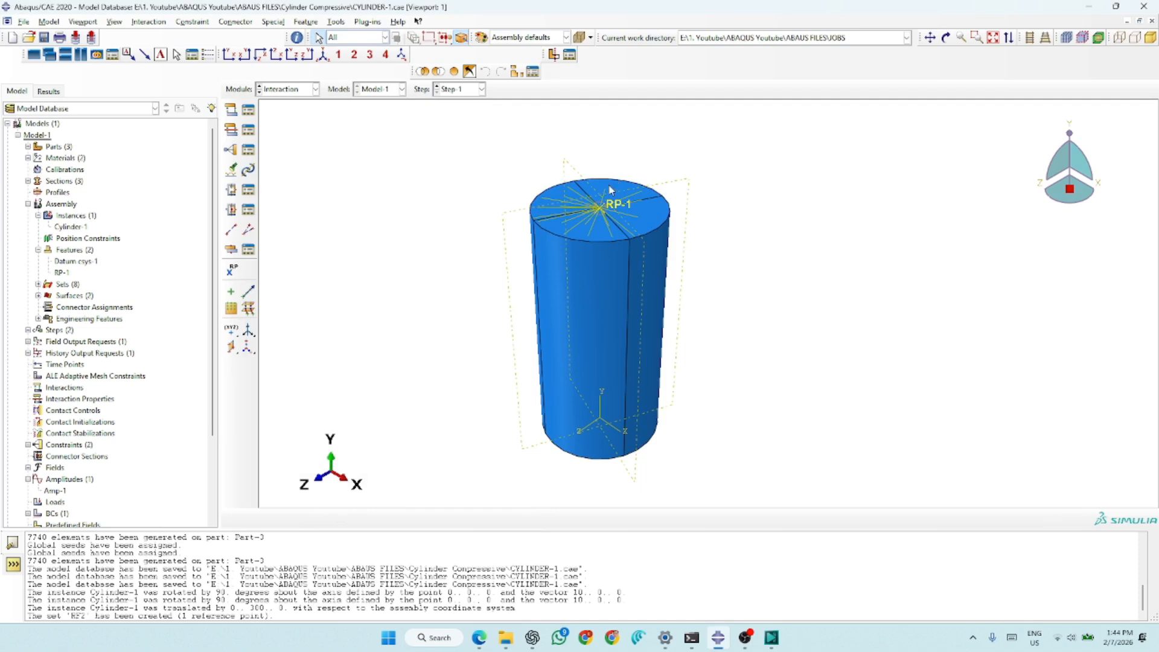
scroll(610, 190, up, 1)
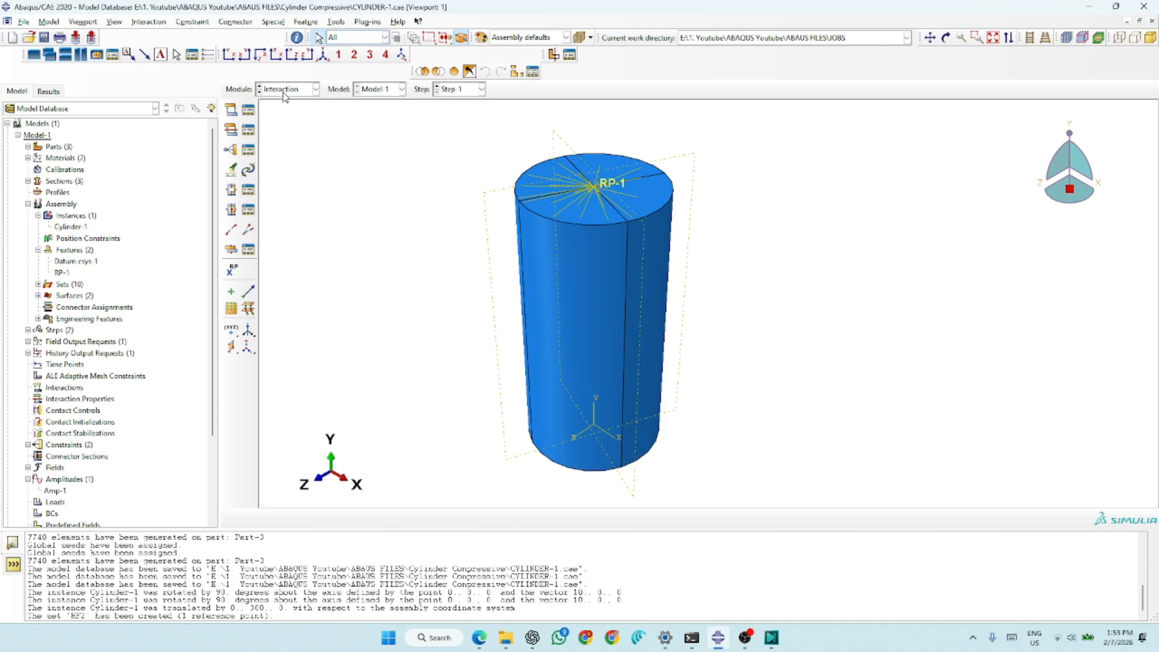
- Start a Symmetry/Antisymmetry/Encastre boundary condition in the Load module, assigned to the Initial step
click(287, 90)
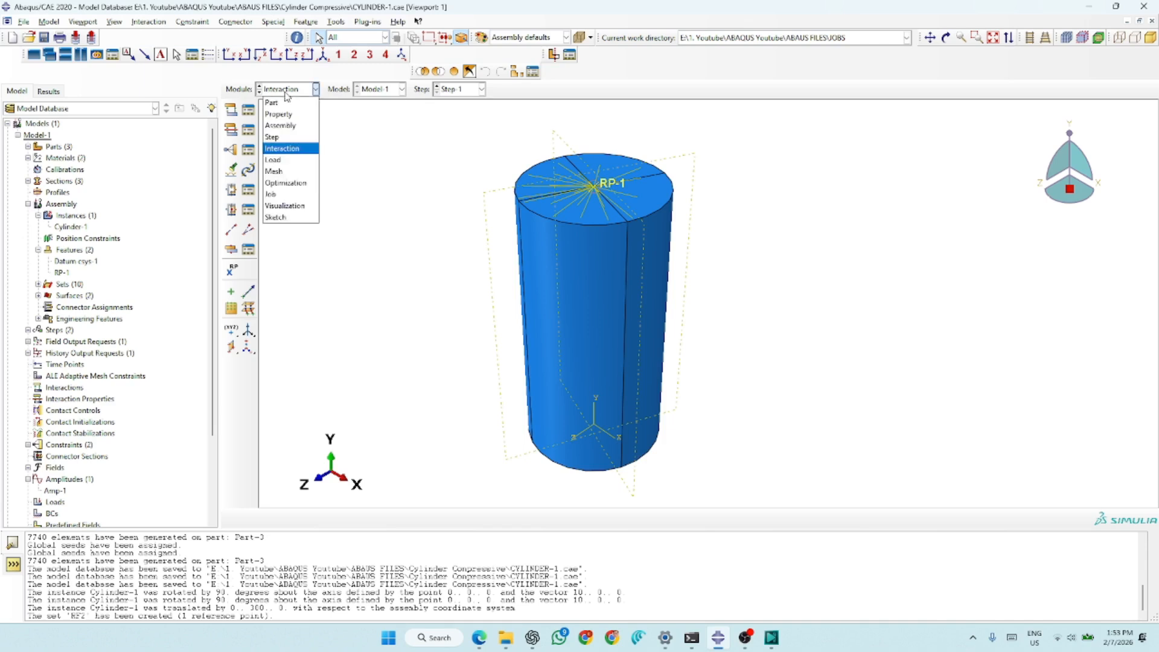
click(280, 161)
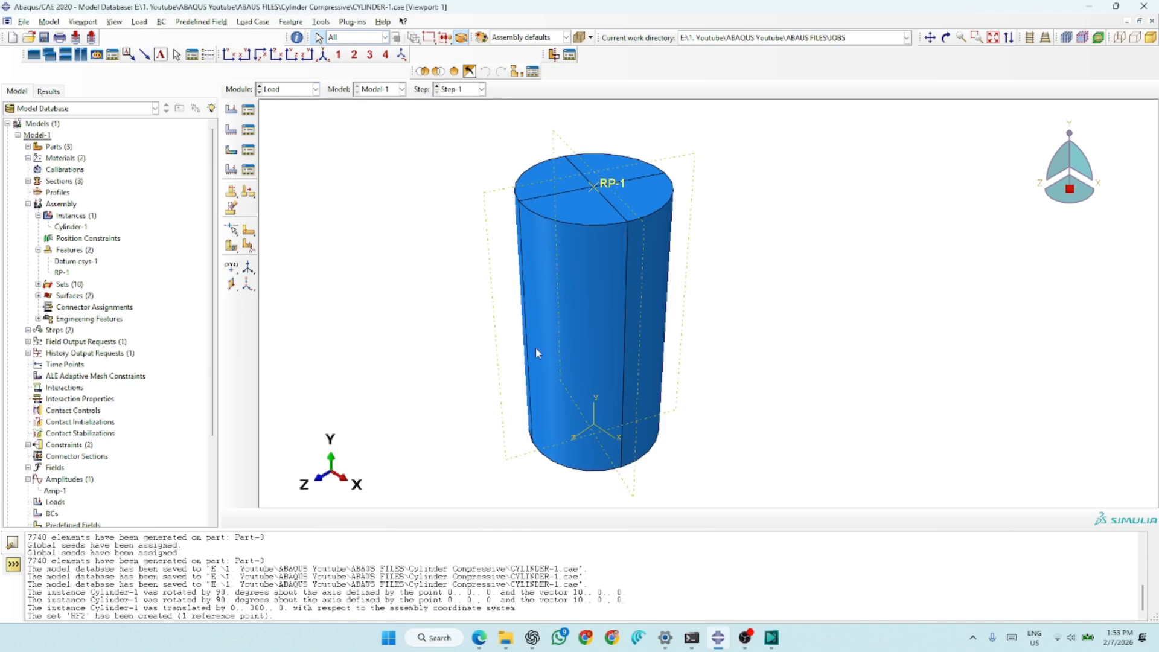
click(945, 37)
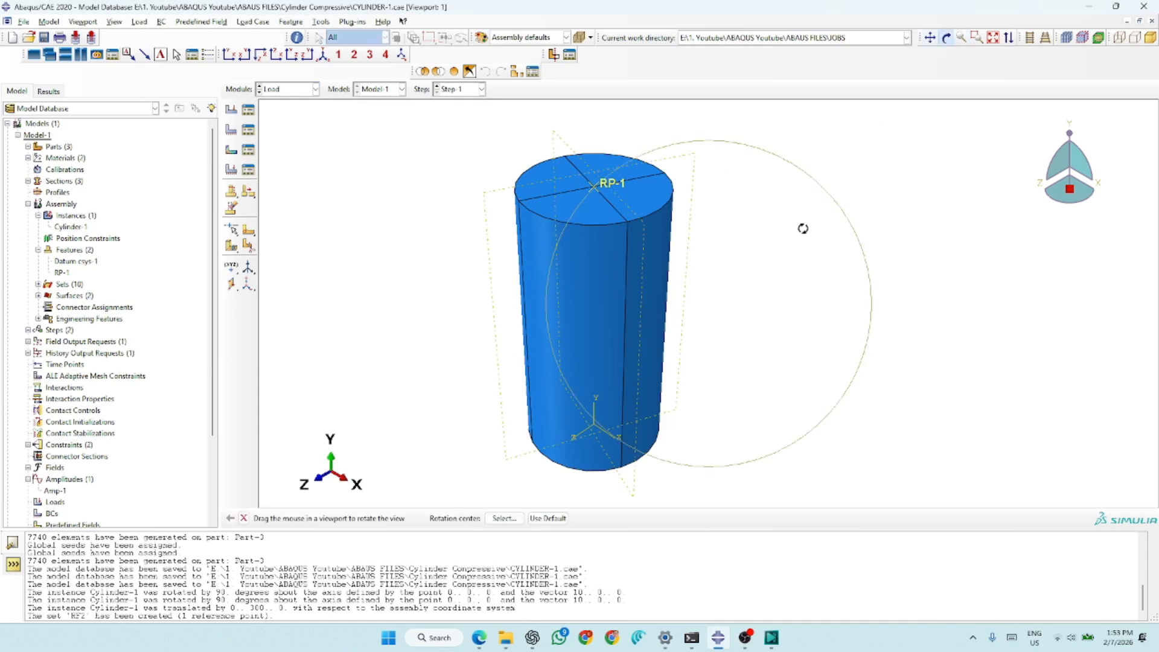
drag(594, 429, 636, 298)
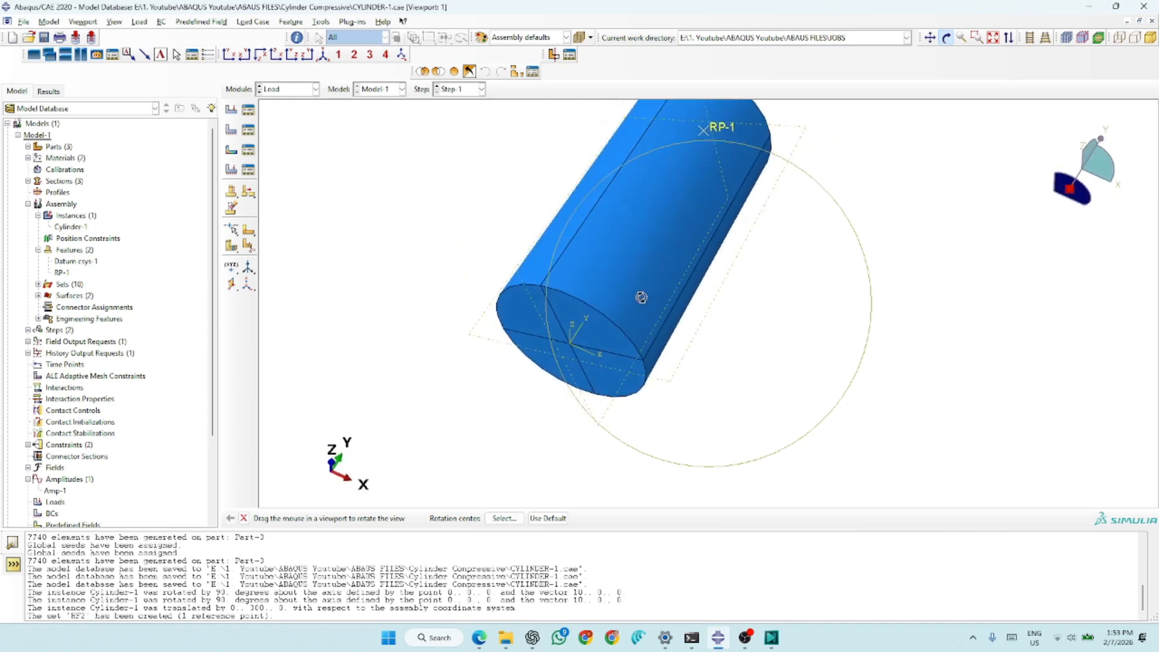
key(Escape)
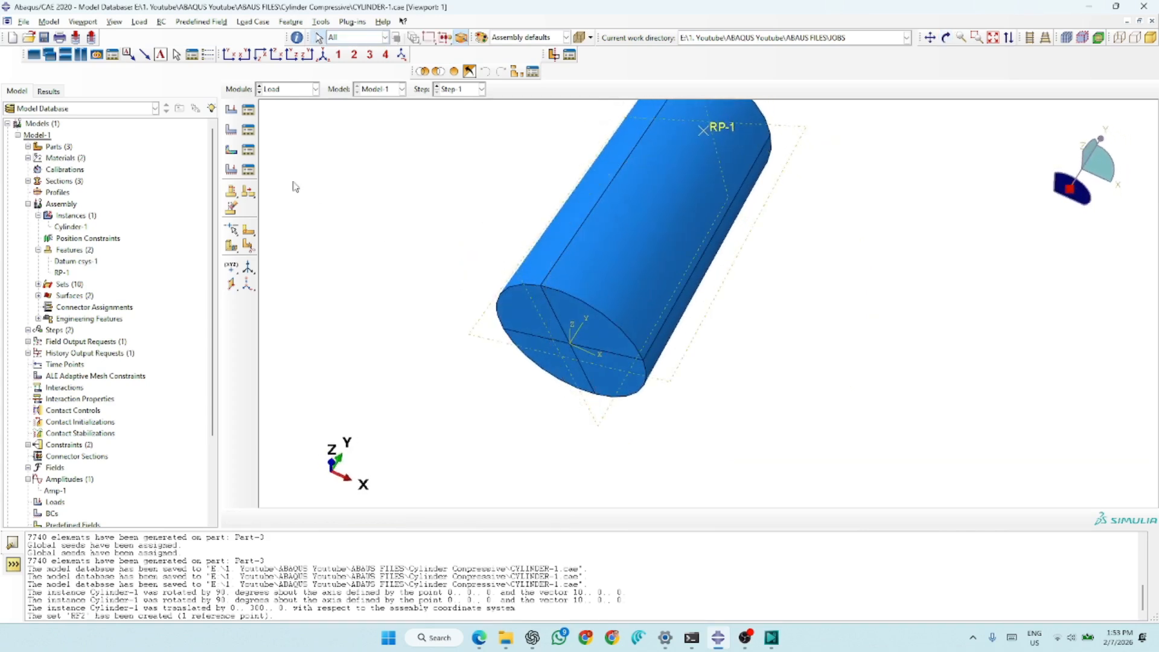
click(230, 130)
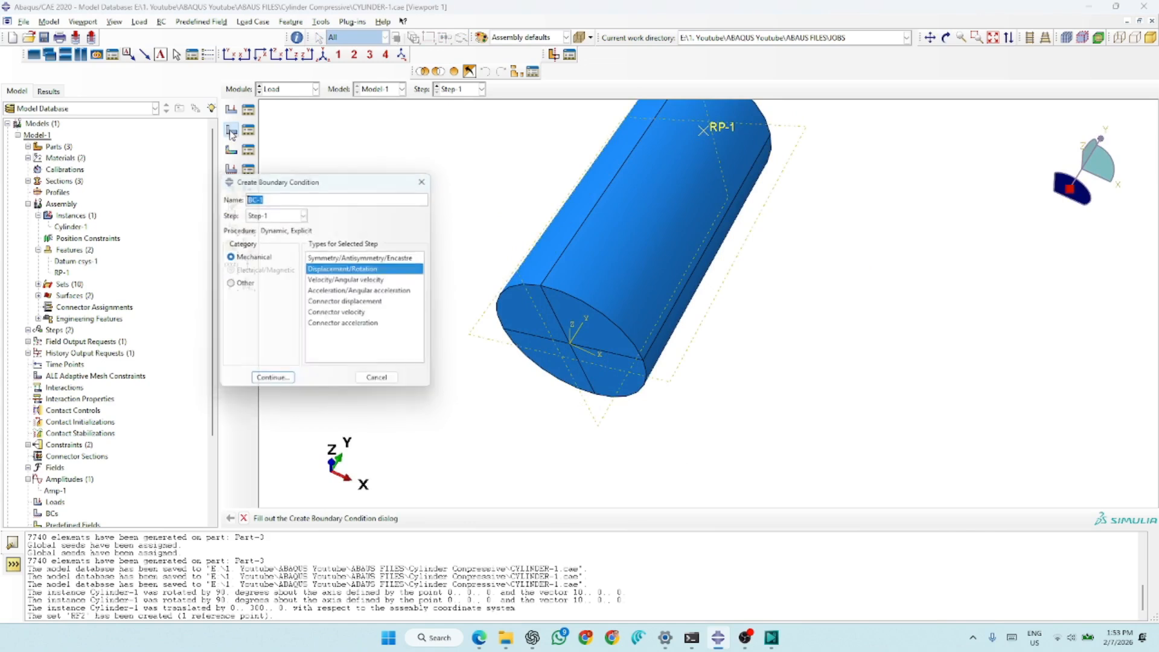
click(339, 259)
click(269, 213)
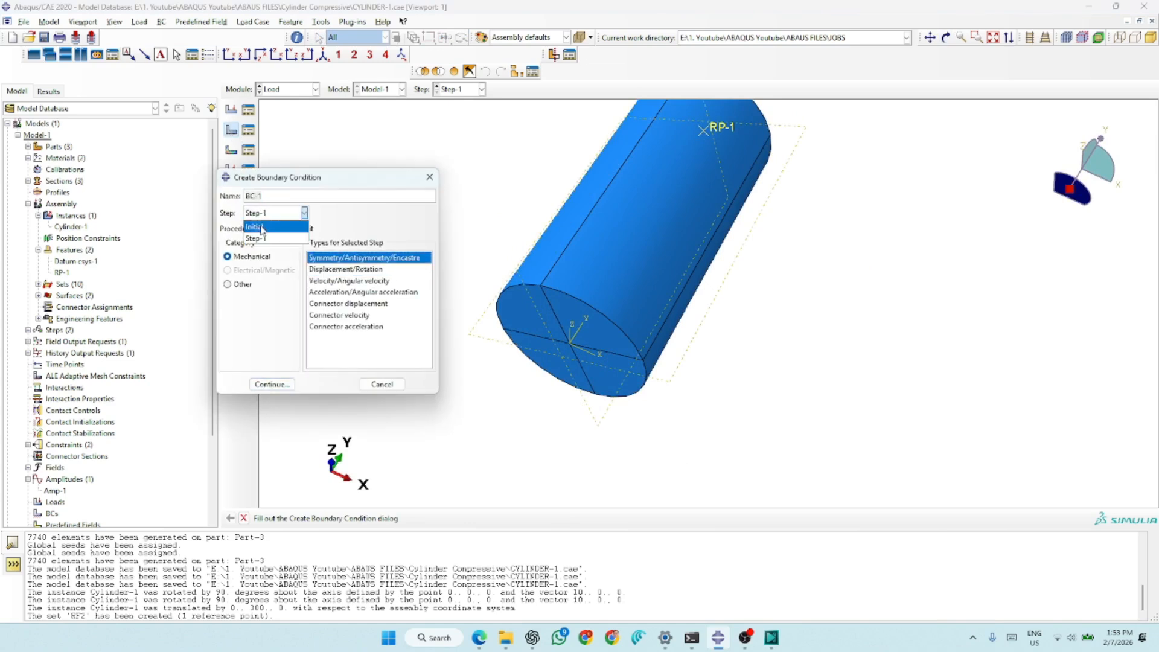
click(261, 228)
click(271, 383)
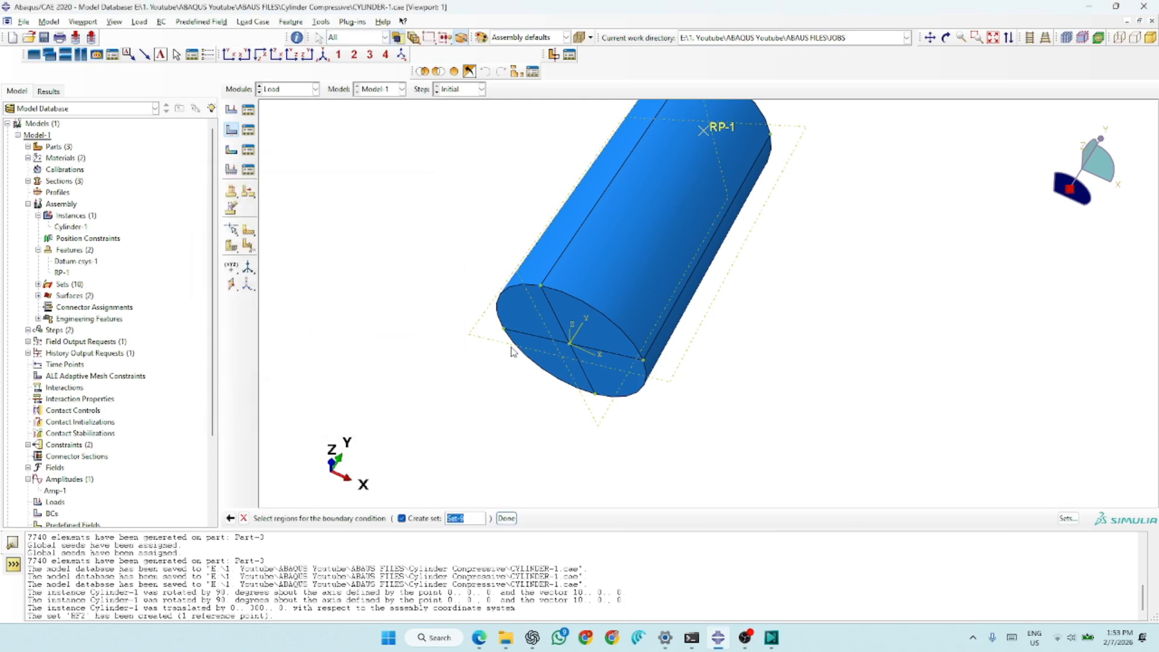
- Apply ENCASTRE to the cylinder's four bottom faces and restore the isometric view
click(525, 316)
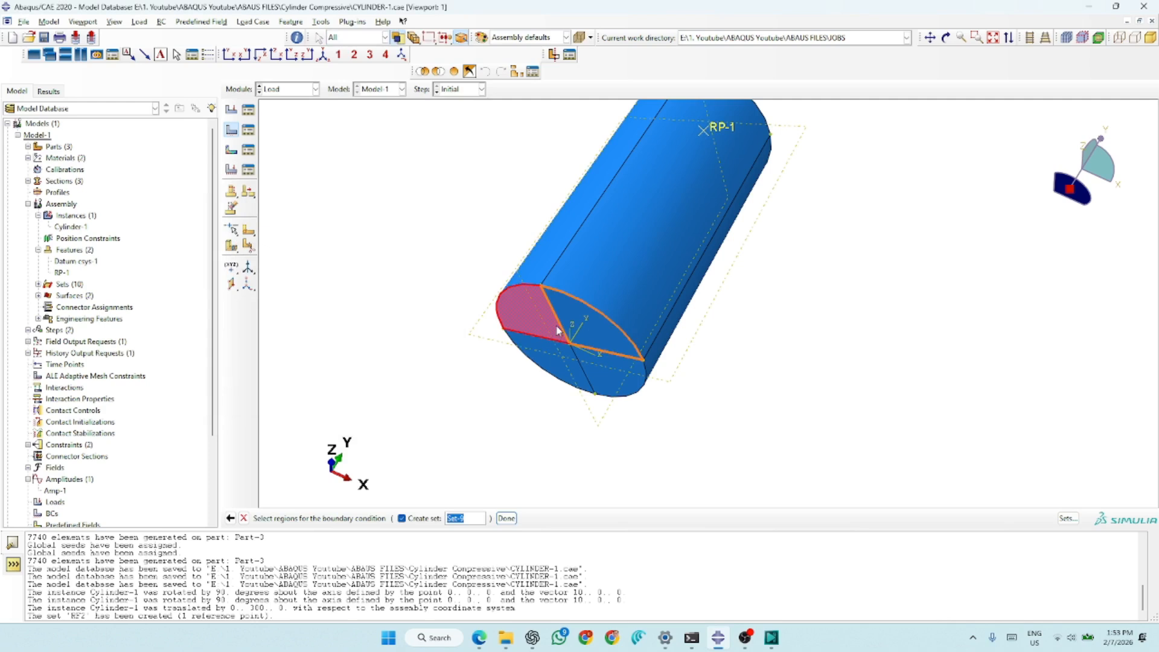
shift+click(597, 332)
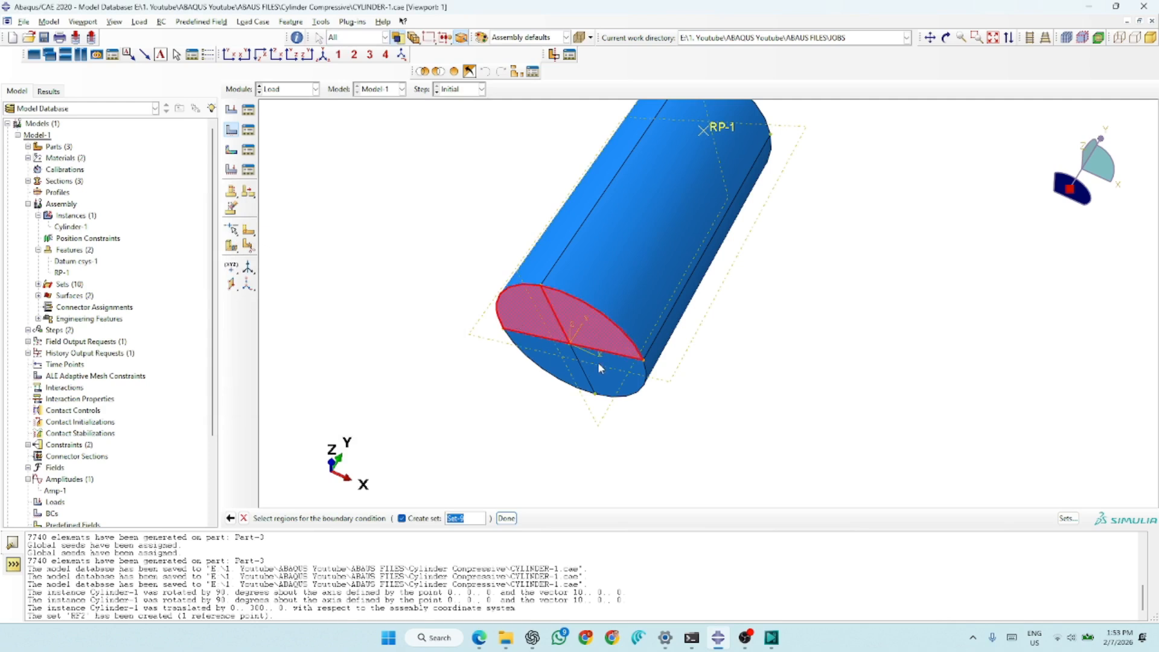
shift+click(583, 374)
shift+click(556, 370)
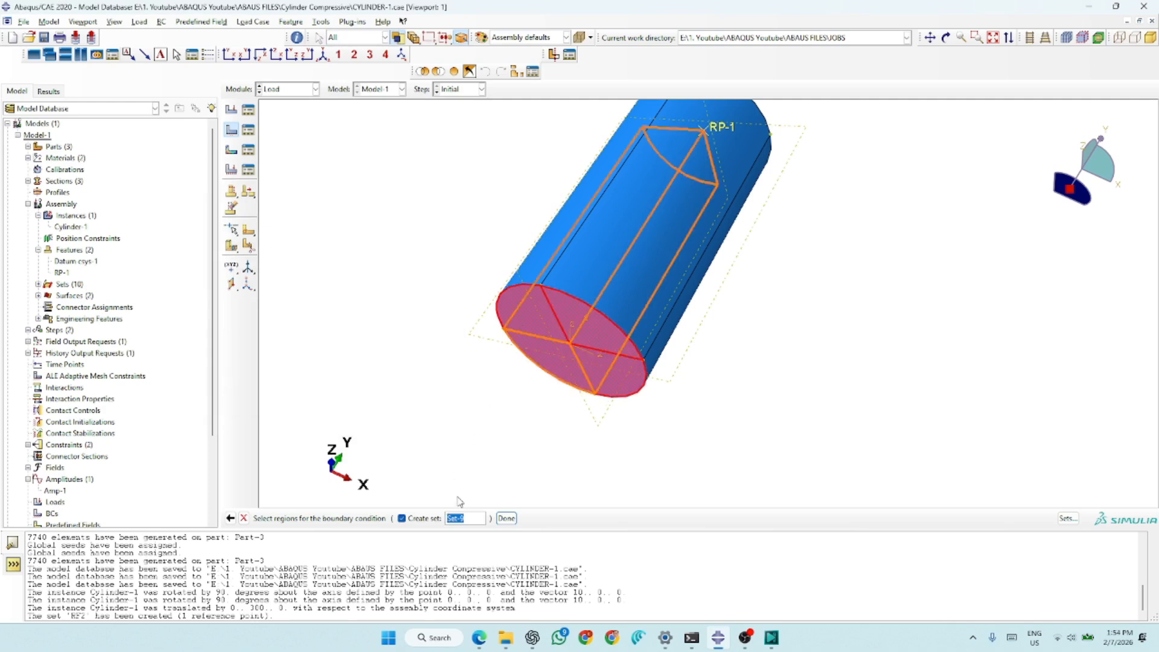
click(504, 519)
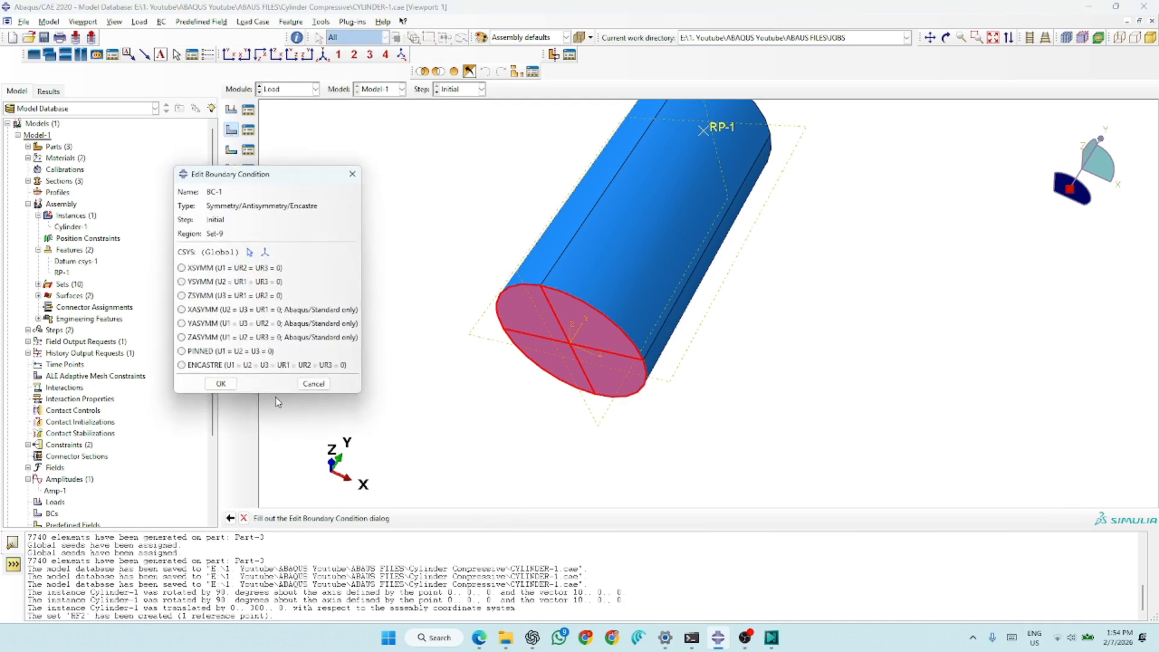
click(205, 366)
click(221, 384)
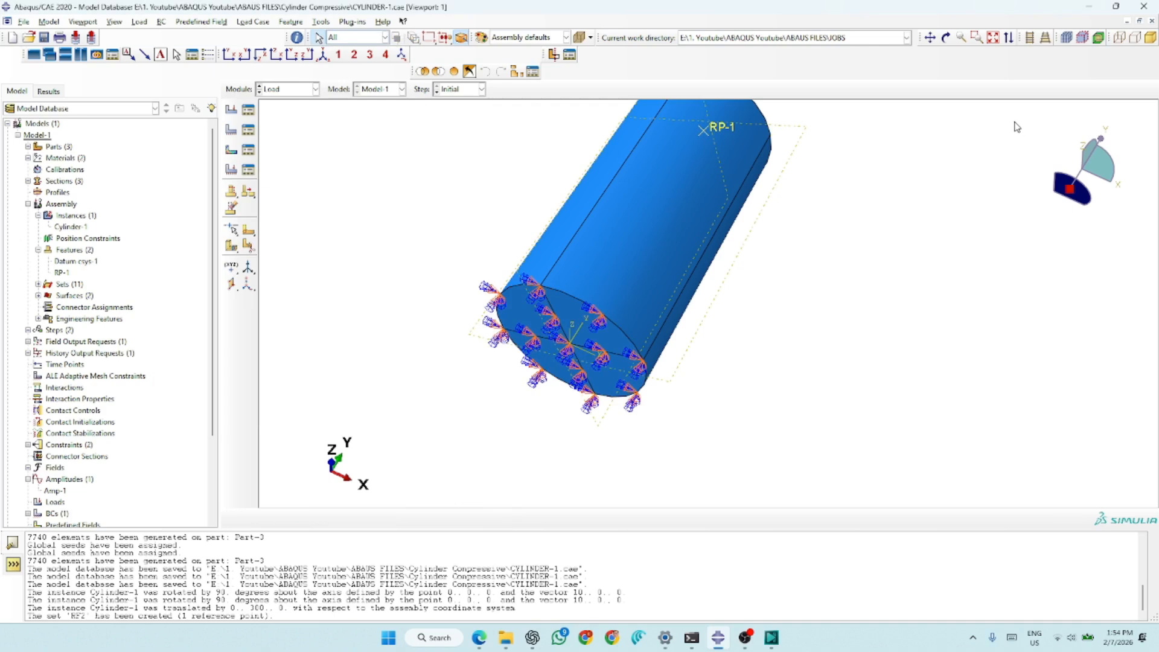
click(322, 58)
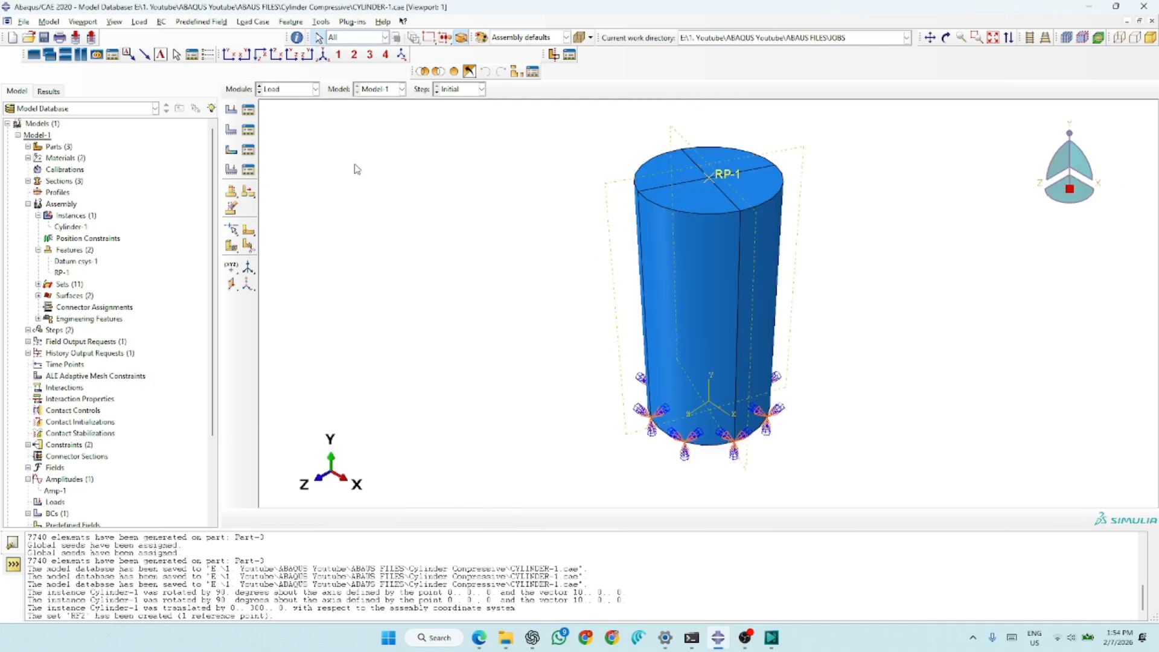
- Create a Displacement/Rotation boundary condition in Step-1 and assign it to reference point RP-1
scroll(338, 238, down, 2)
scroll(694, 238, up, 4)
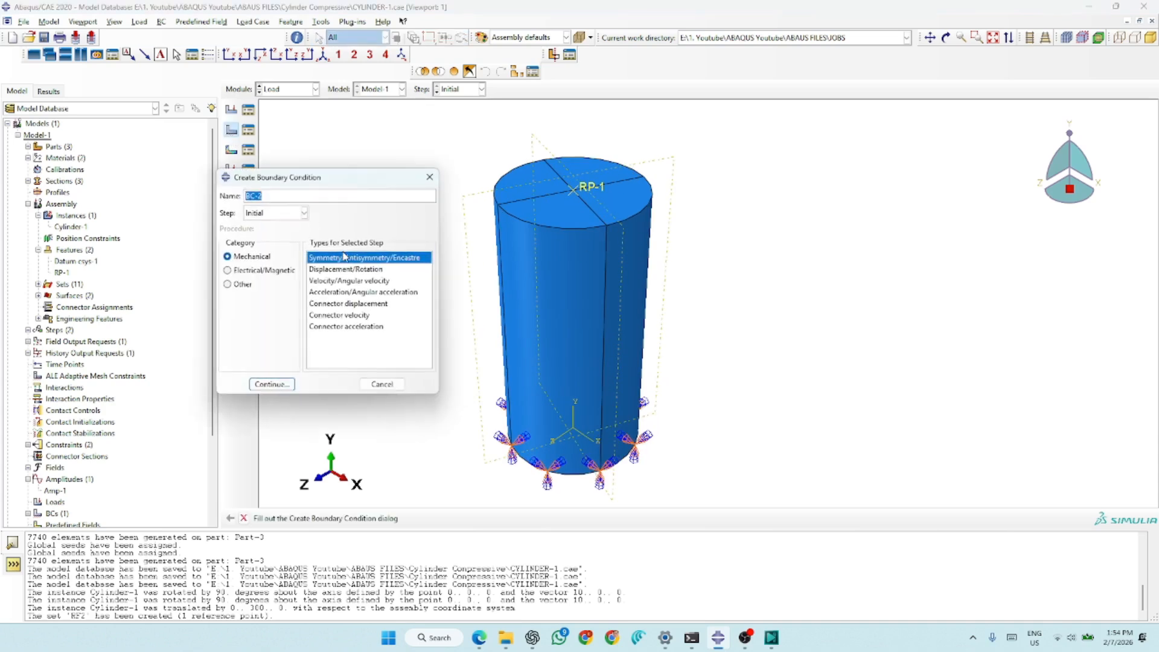
click(325, 269)
click(275, 215)
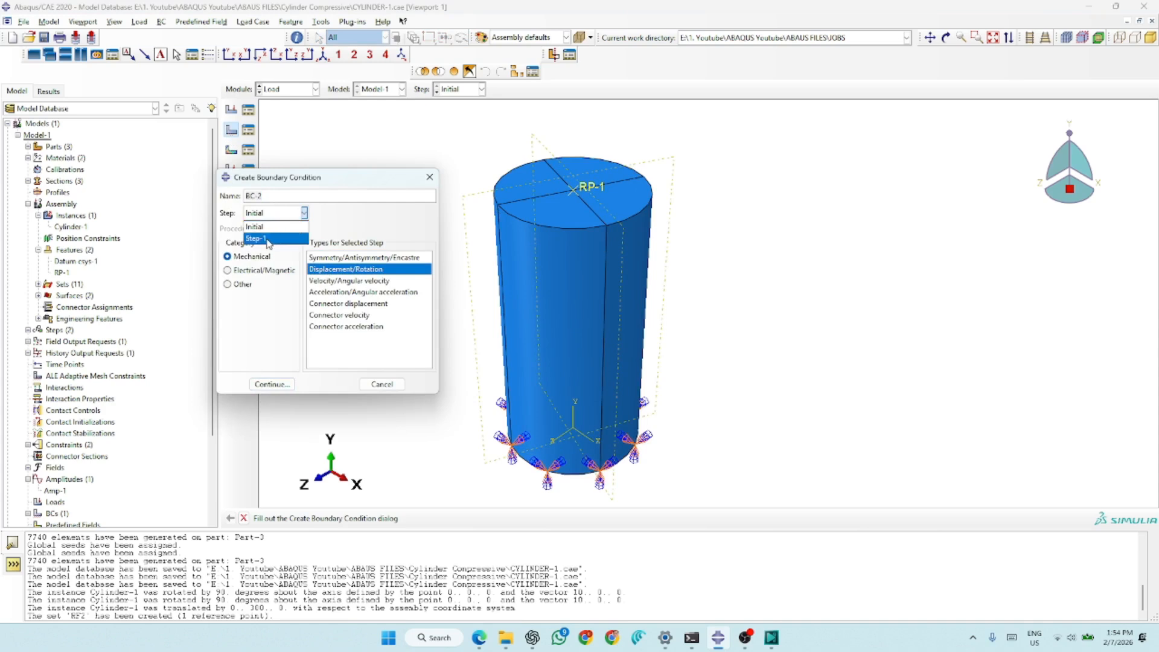
click(266, 239)
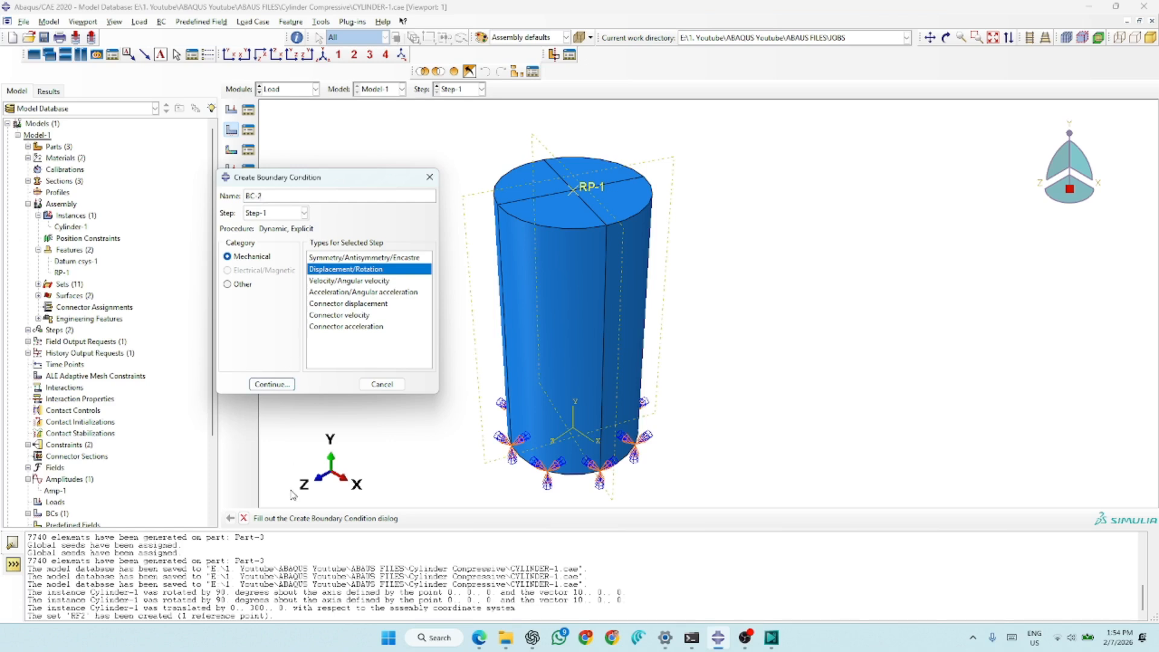
click(272, 384)
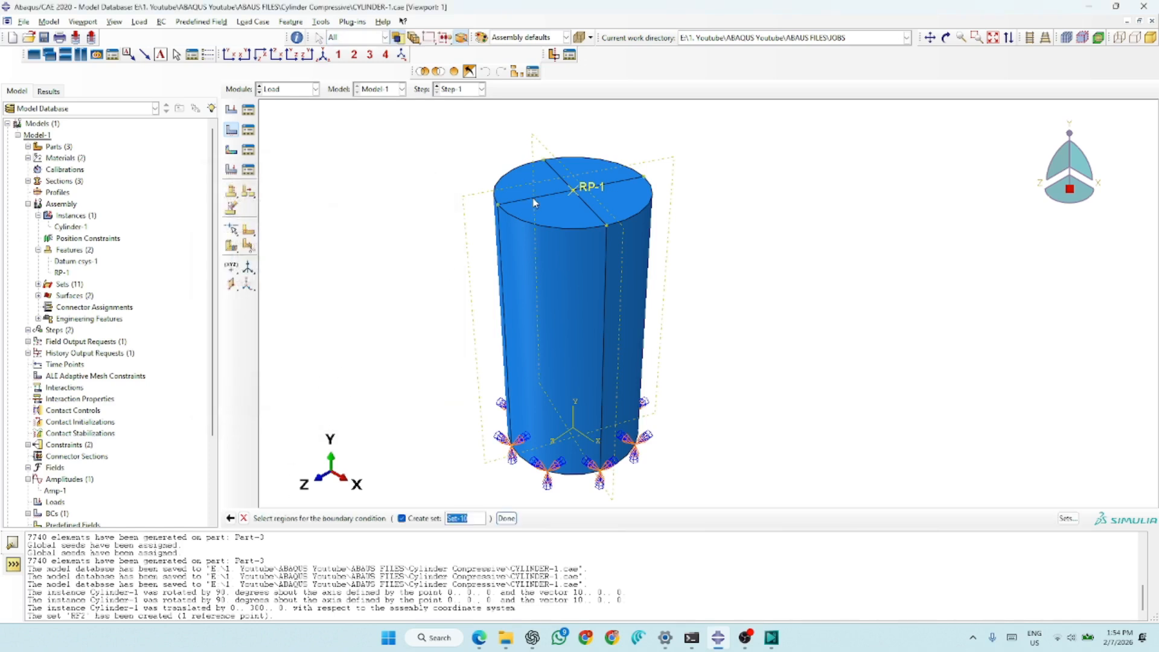
click(588, 190)
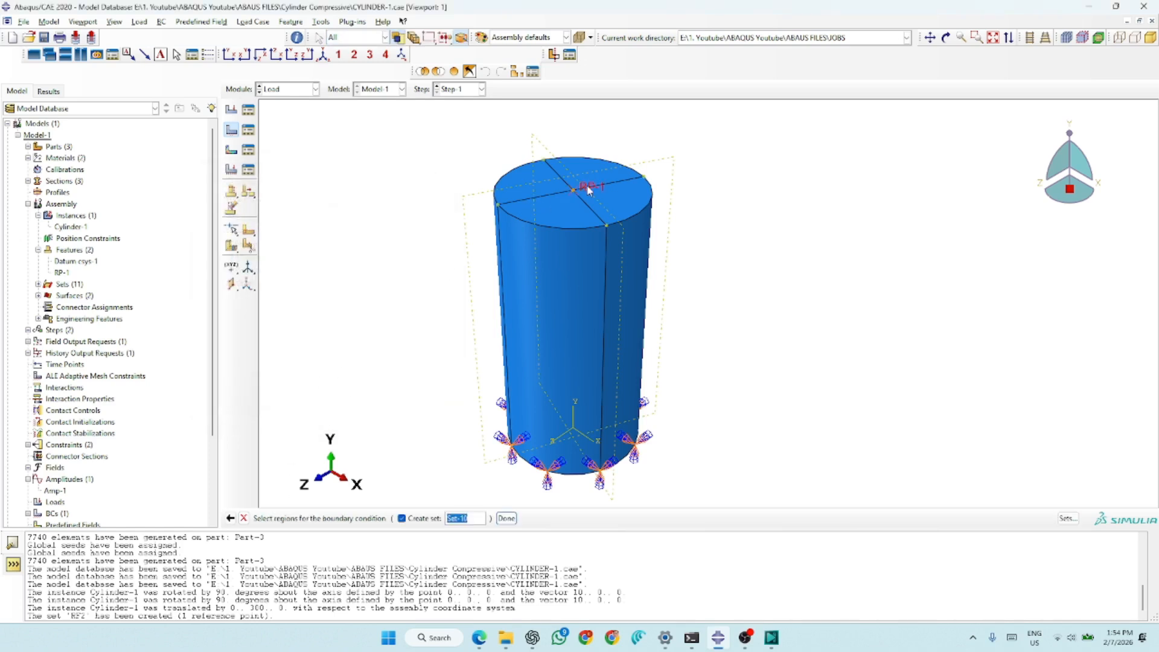
click(506, 518)
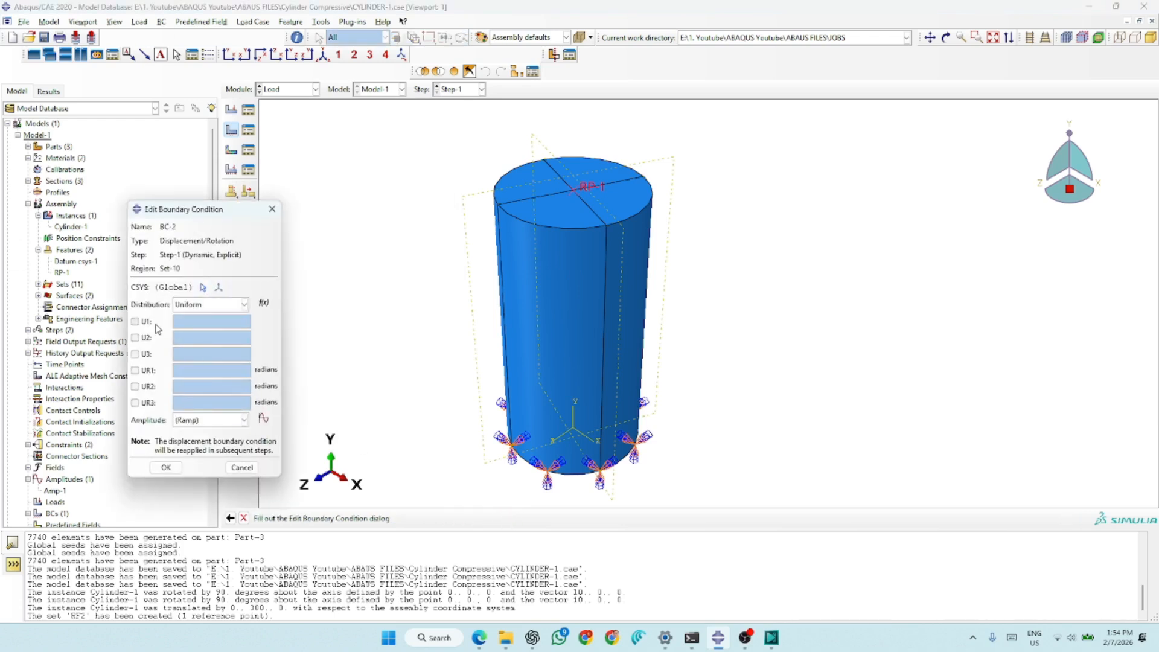
- Constrain all six degrees of freedom of the RP-1 condition, with U2 at -3, the others at 0 and amplitude Amp-1
click(135, 322)
click(136, 337)
click(136, 353)
click(135, 370)
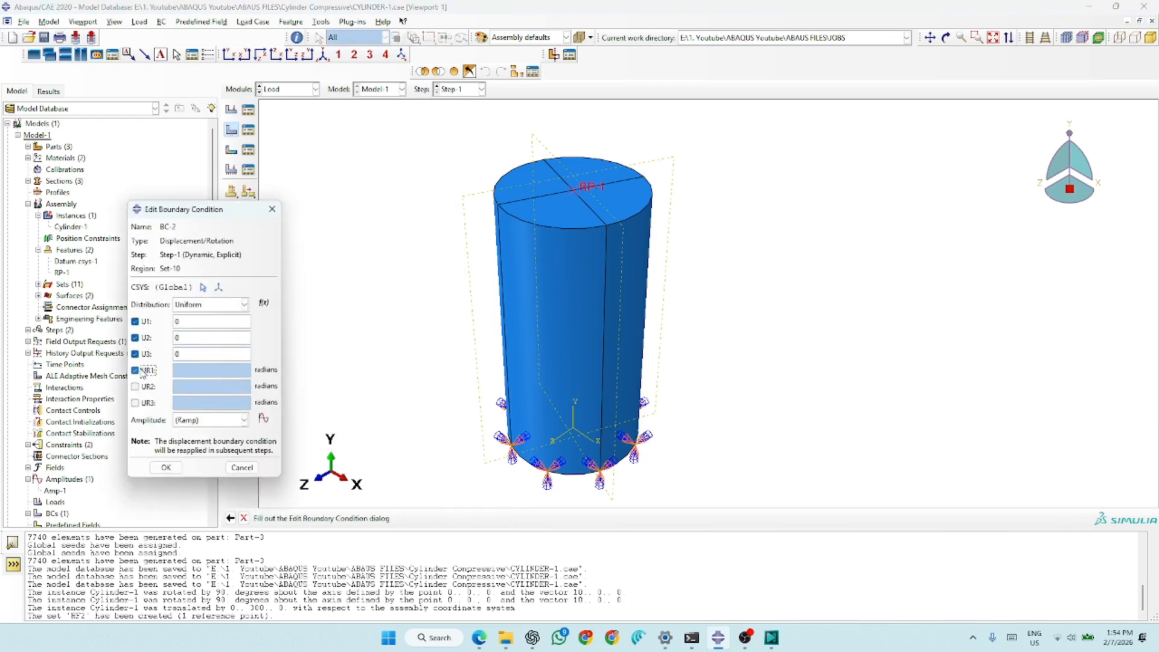
click(143, 387)
click(146, 402)
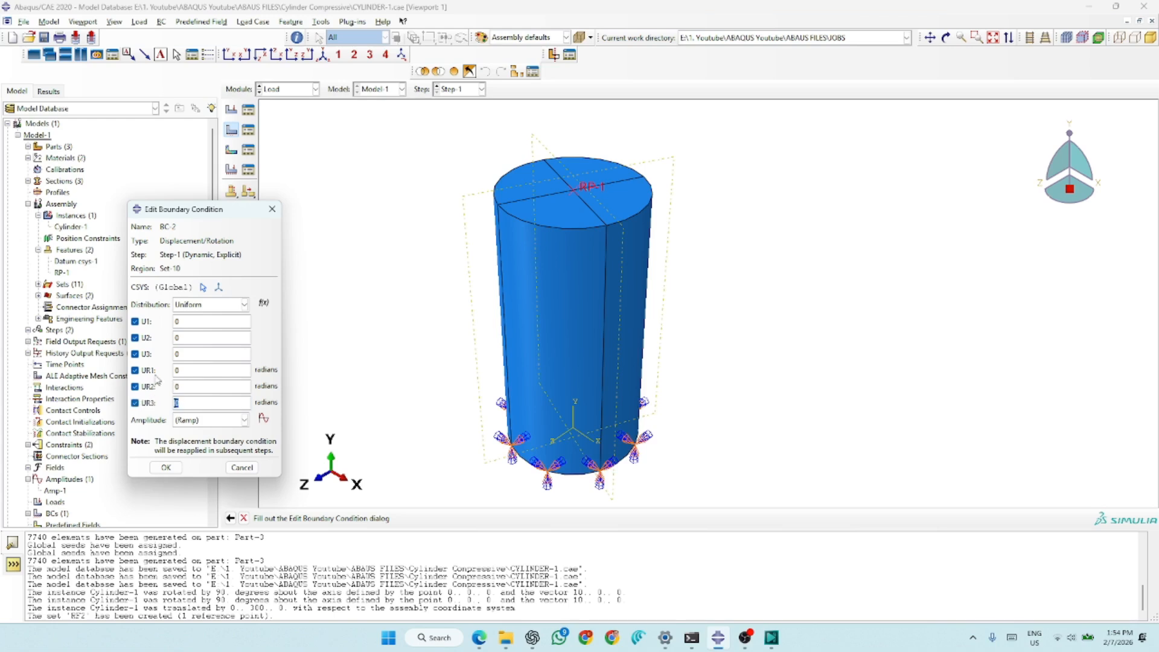
double_click(186, 338)
click(207, 420)
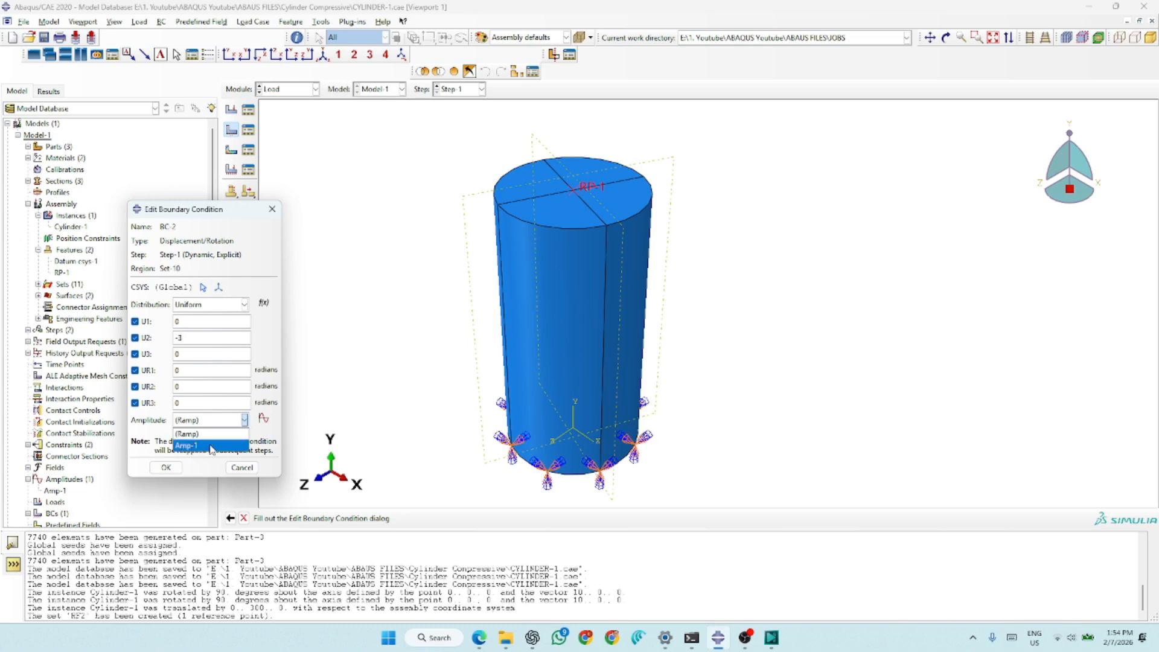
click(211, 448)
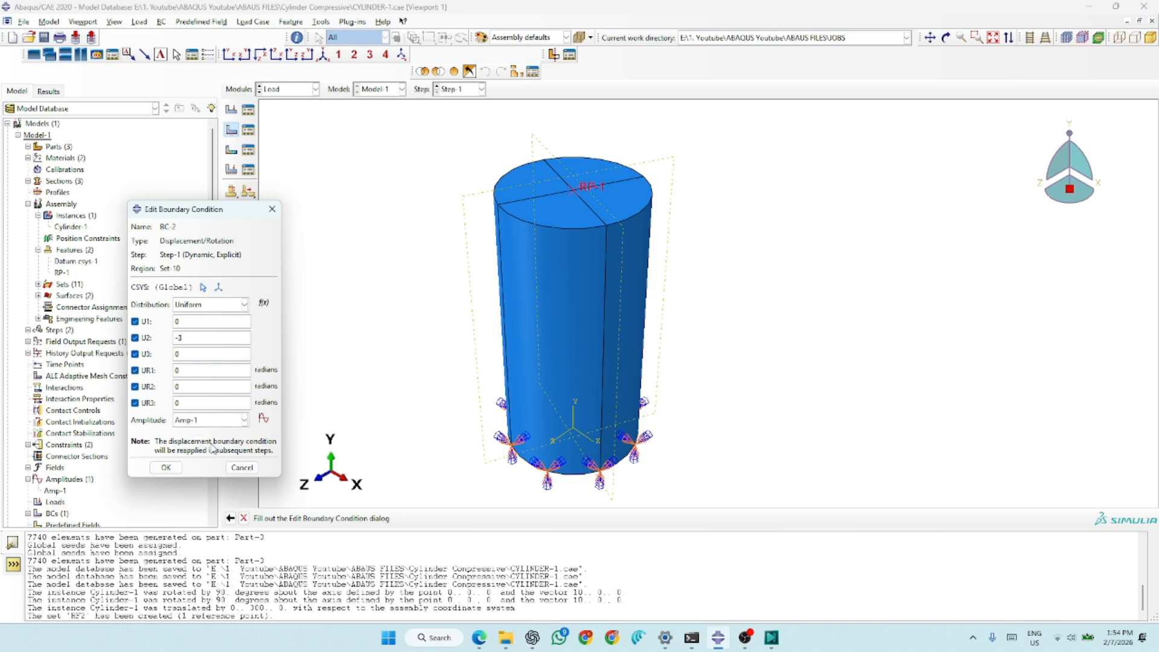
click(179, 465)
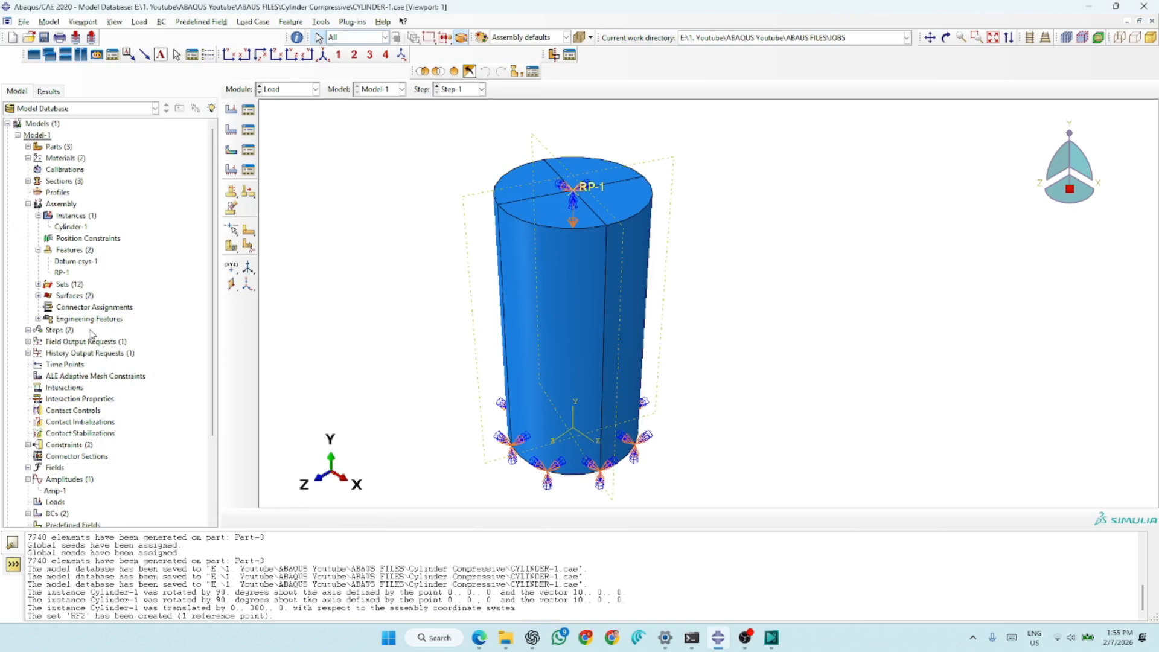
- Review the tabular time and amplitude data of Amp-1 and close its definition
click(54, 480)
click(55, 490)
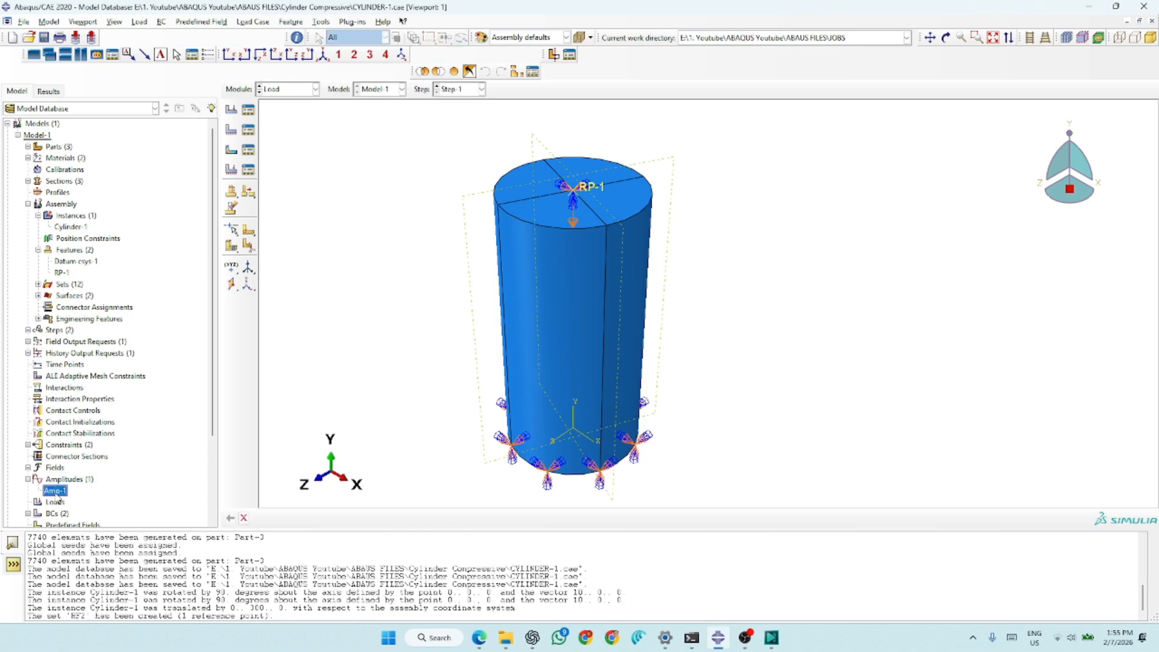
right_click(58, 494)
click(77, 512)
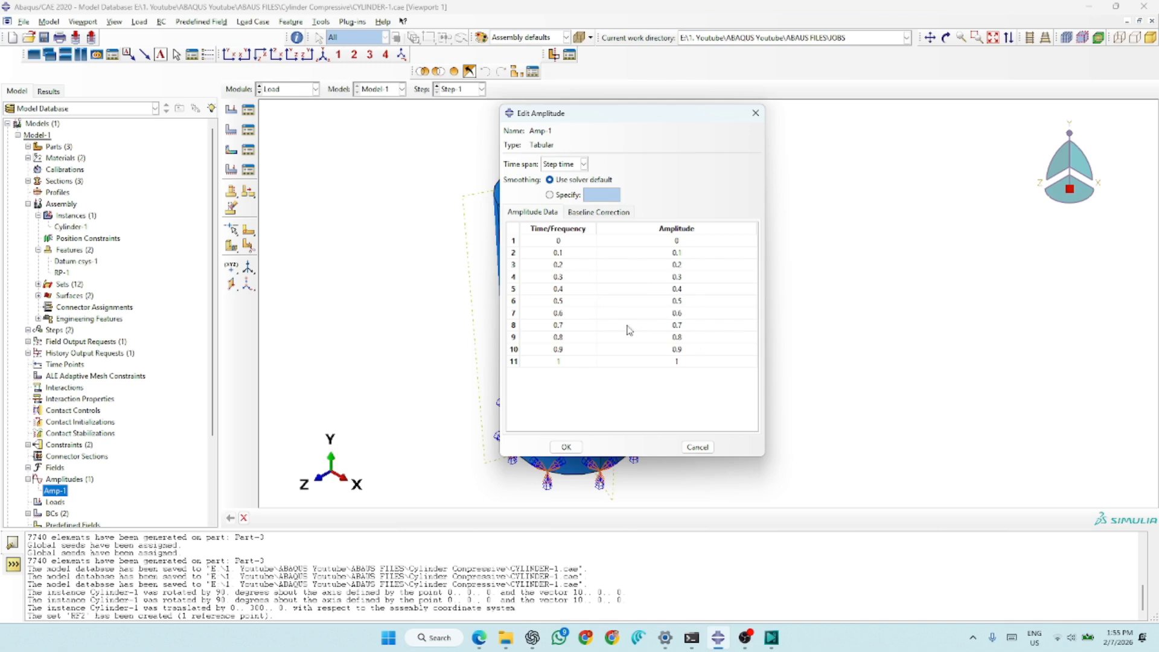
click(566, 447)
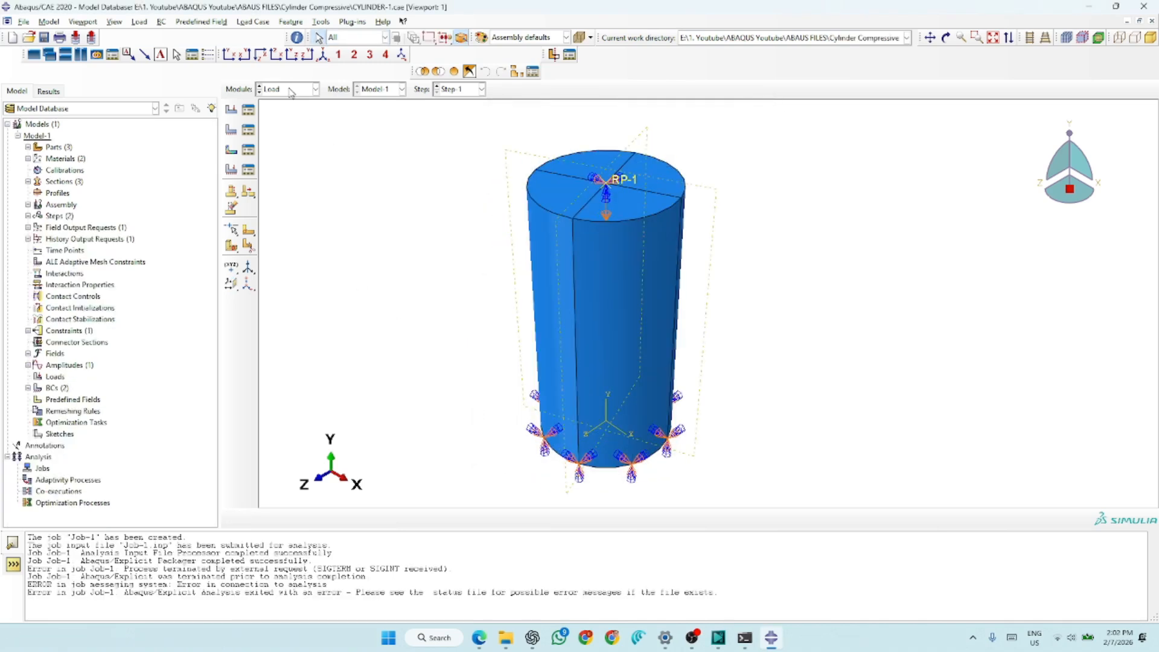
- View the cylinder's mesh in the Mesh module and switch to the Job module
click(290, 90)
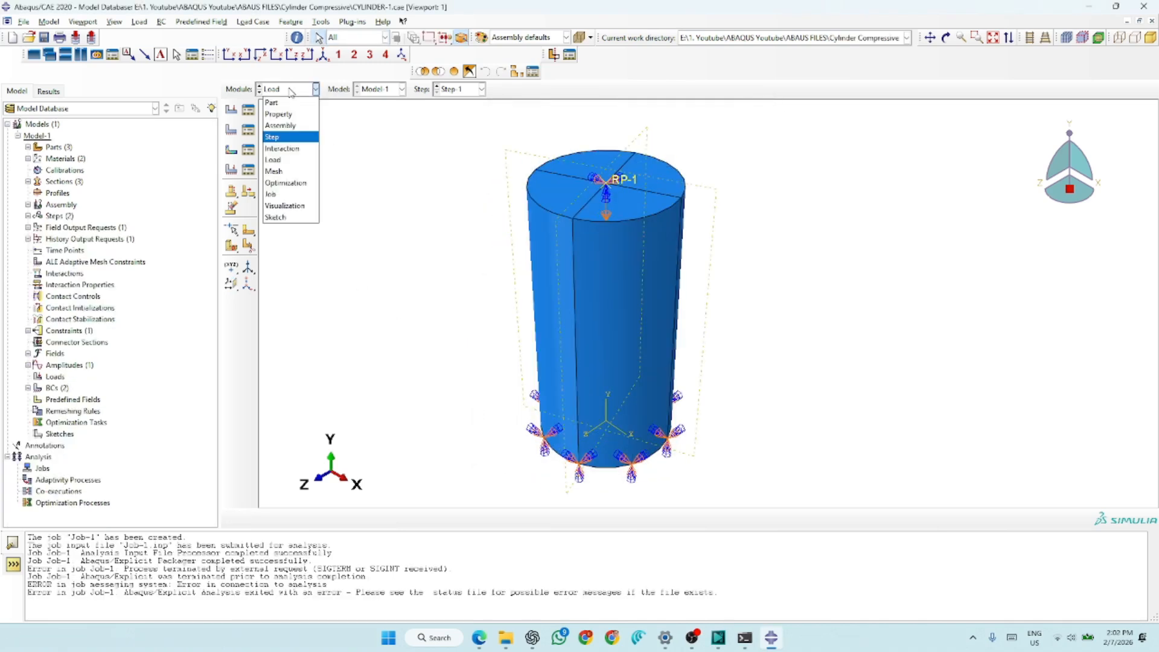
click(274, 172)
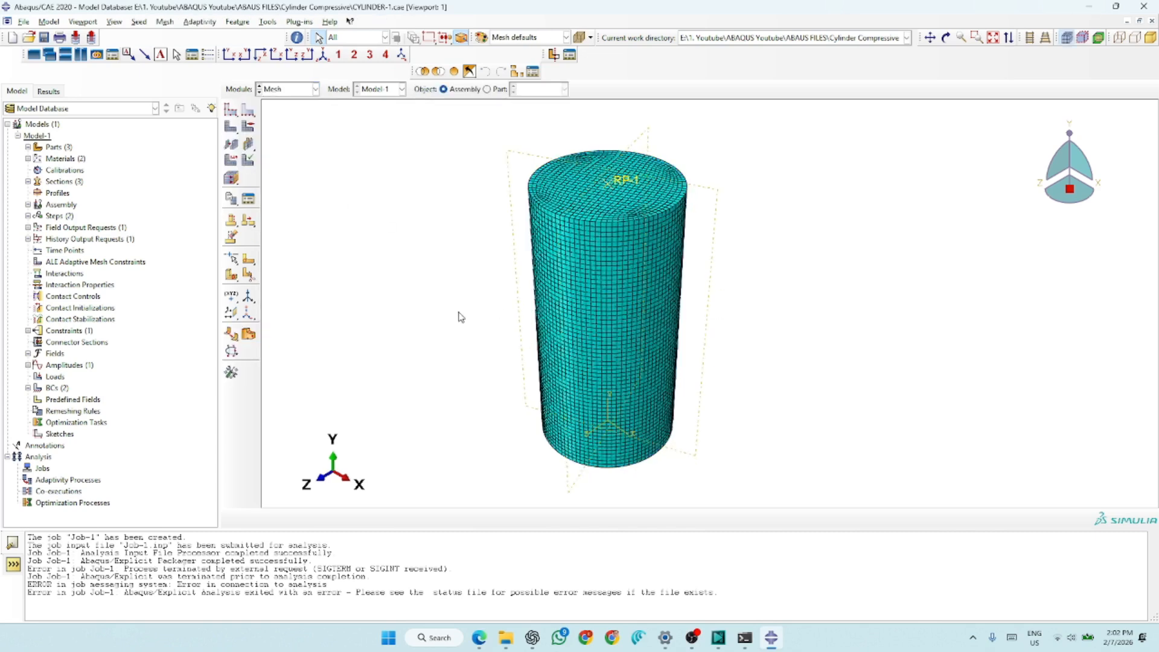
click(287, 90)
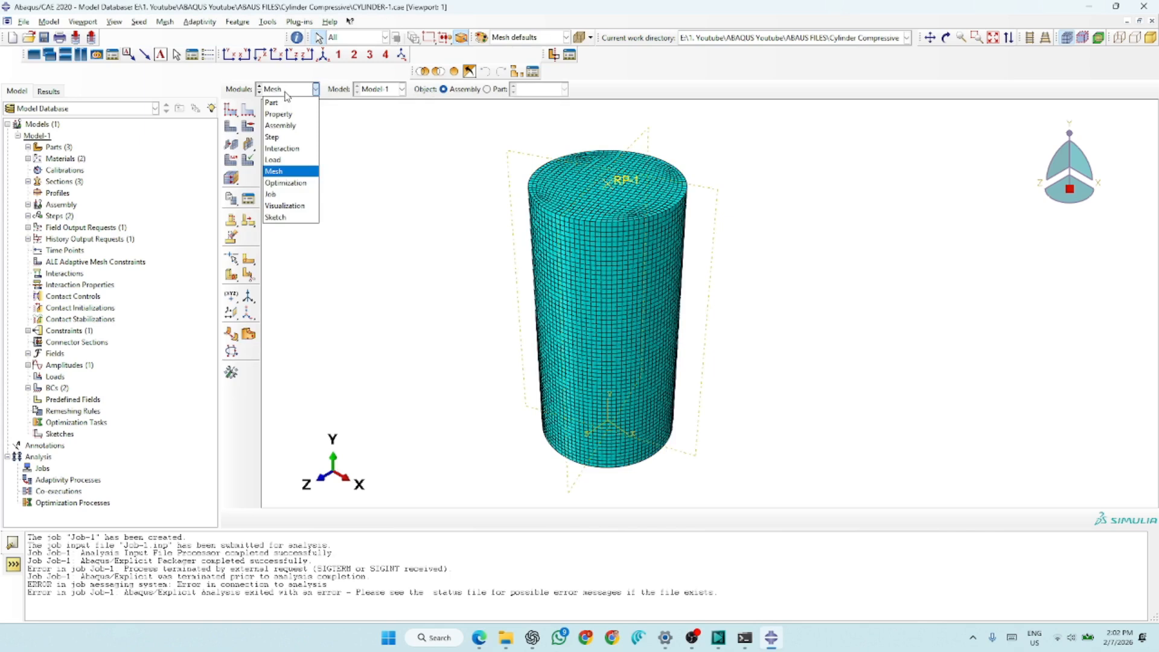
click(284, 194)
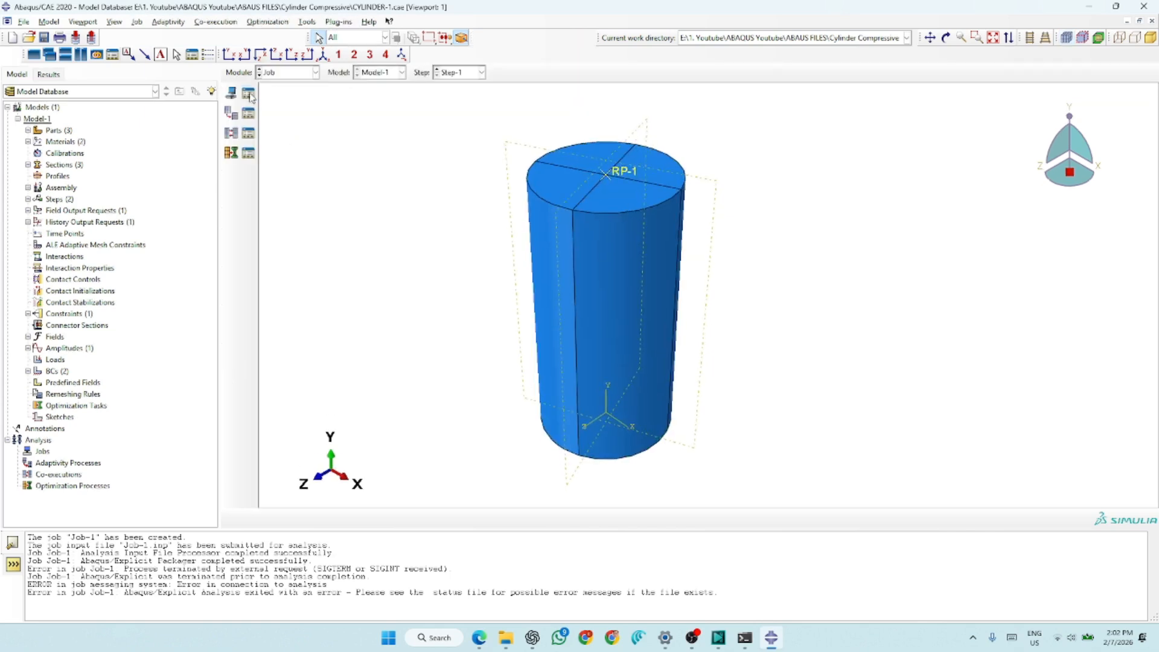
- Create Job-1 from Model-1 with multiple processors enabled, using 6 processors and 6 domains
click(249, 94)
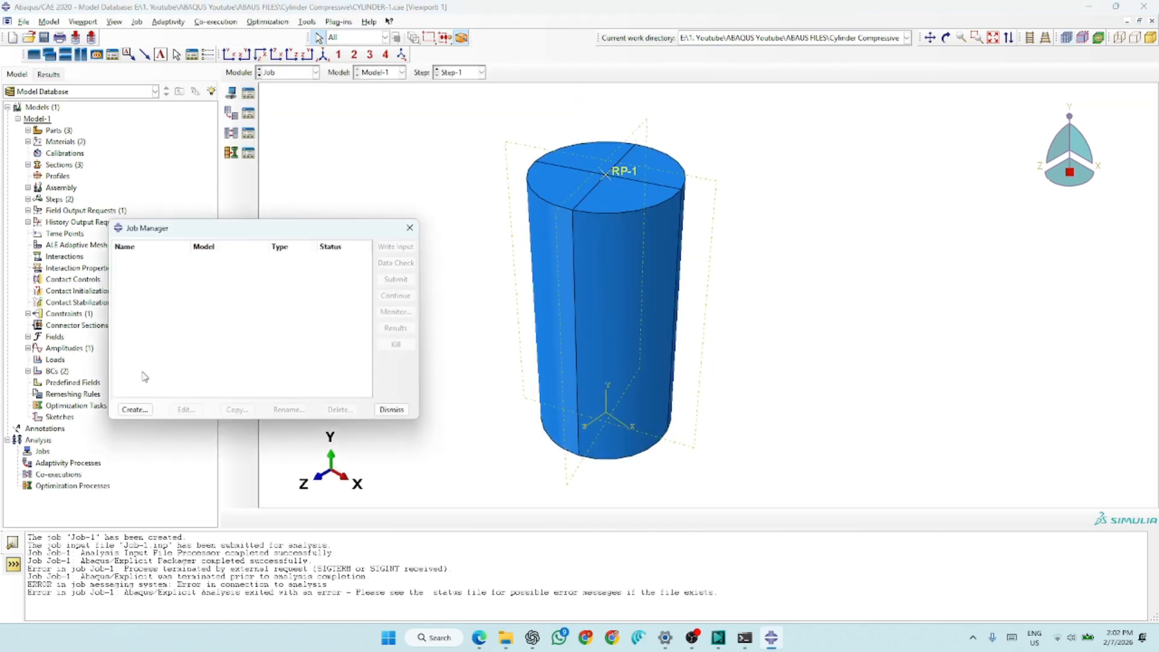
click(135, 409)
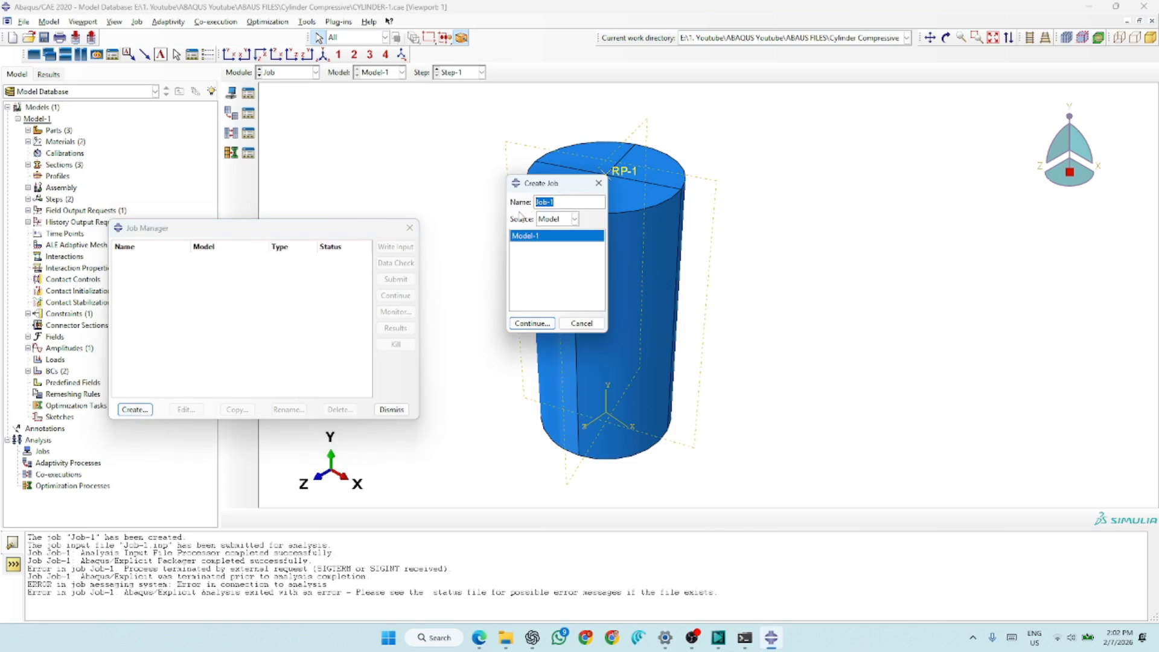
click(531, 323)
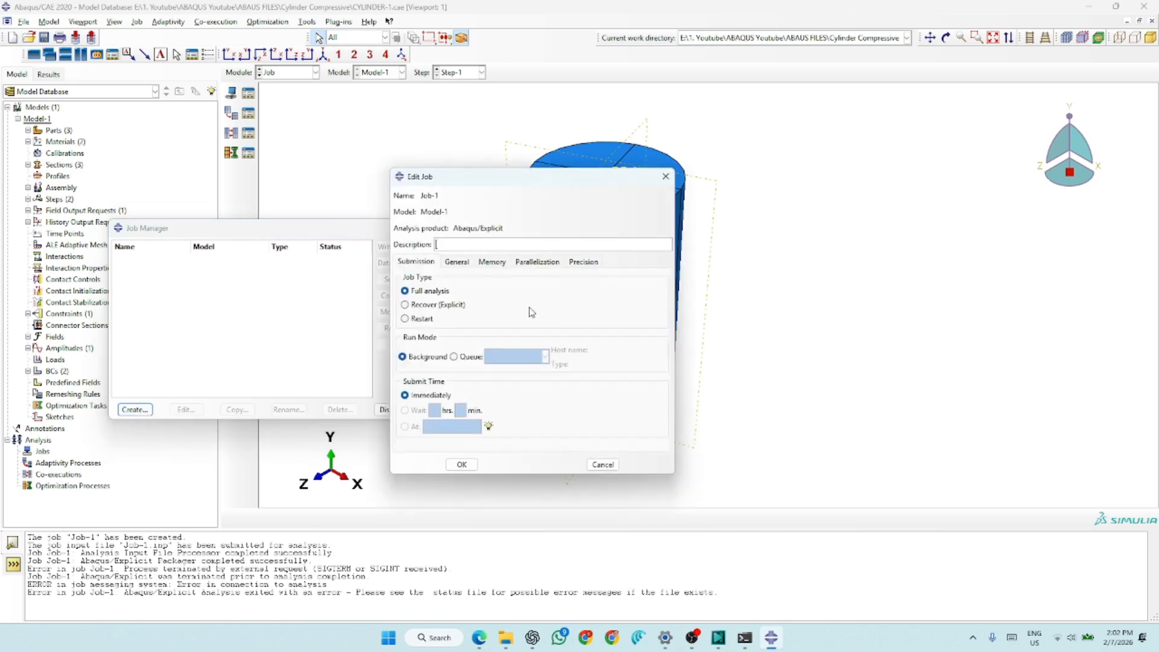
click(536, 261)
click(434, 280)
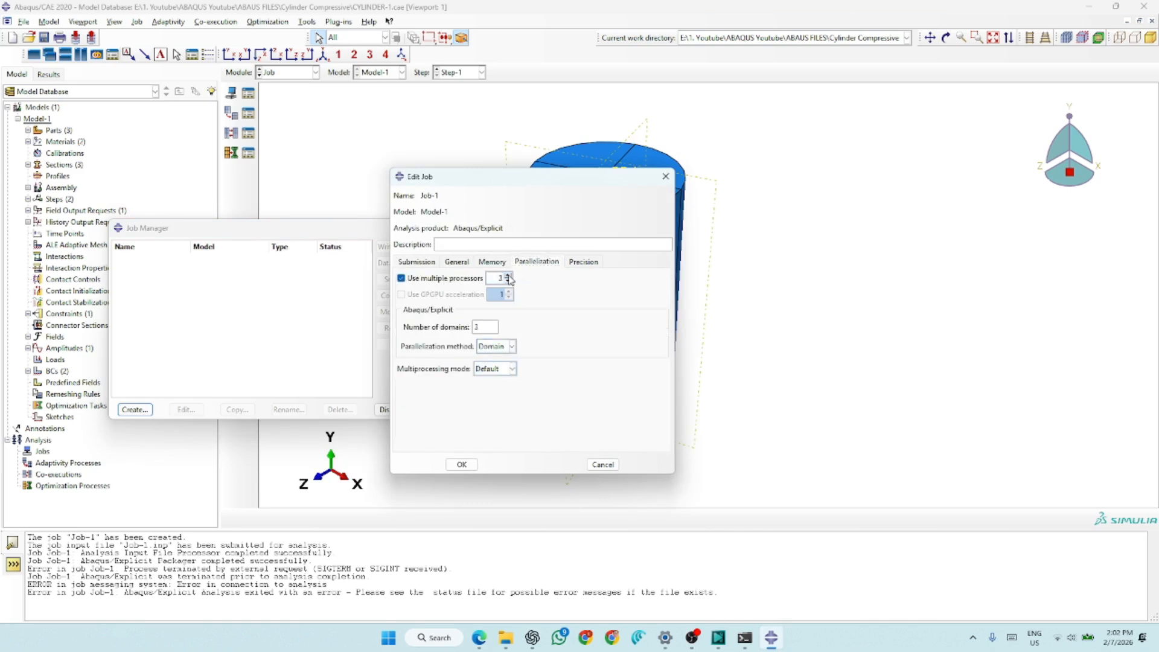
click(461, 464)
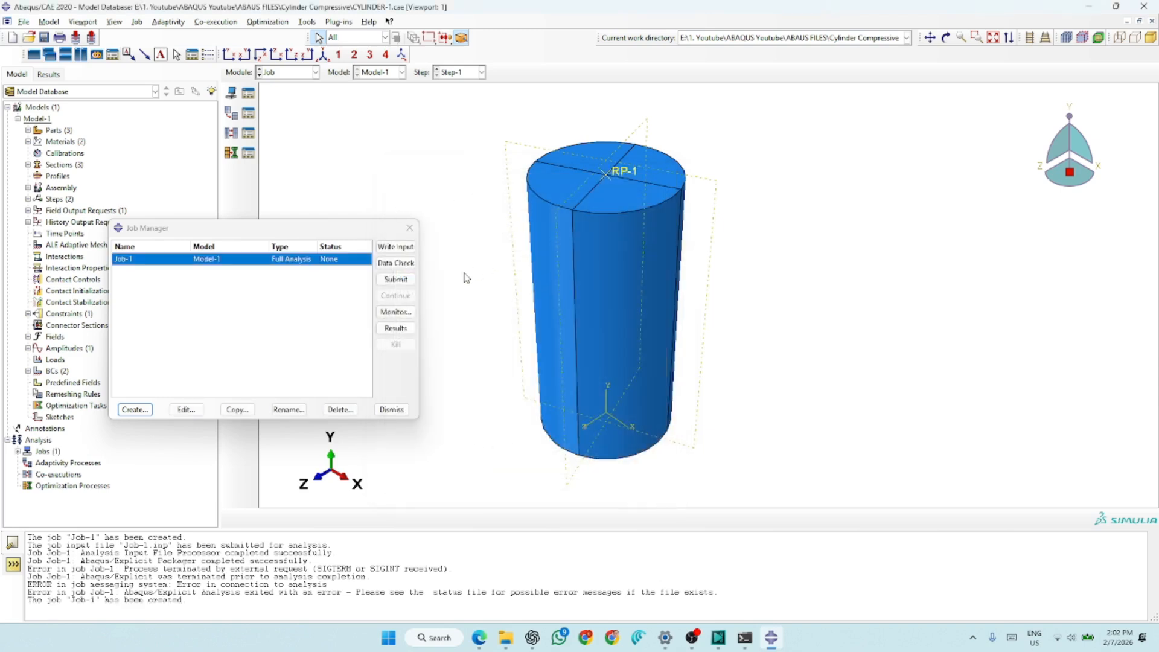
- Submit Job-1, overwriting its existing job files, and open its monitor
click(404, 282)
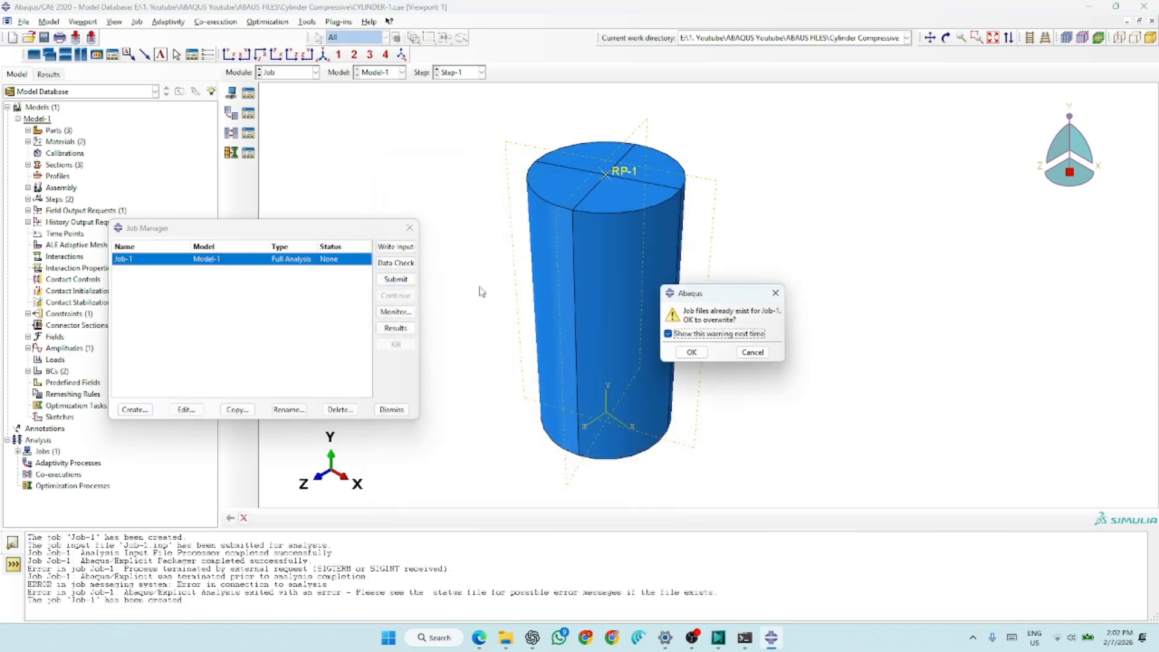
click(690, 352)
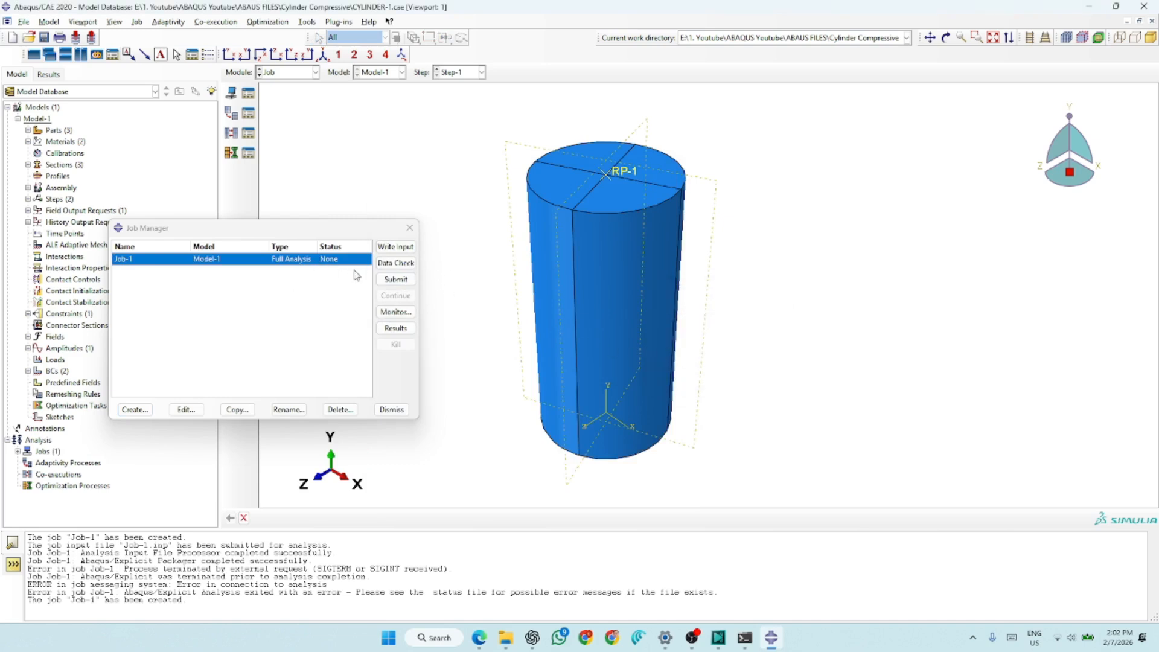
click(397, 312)
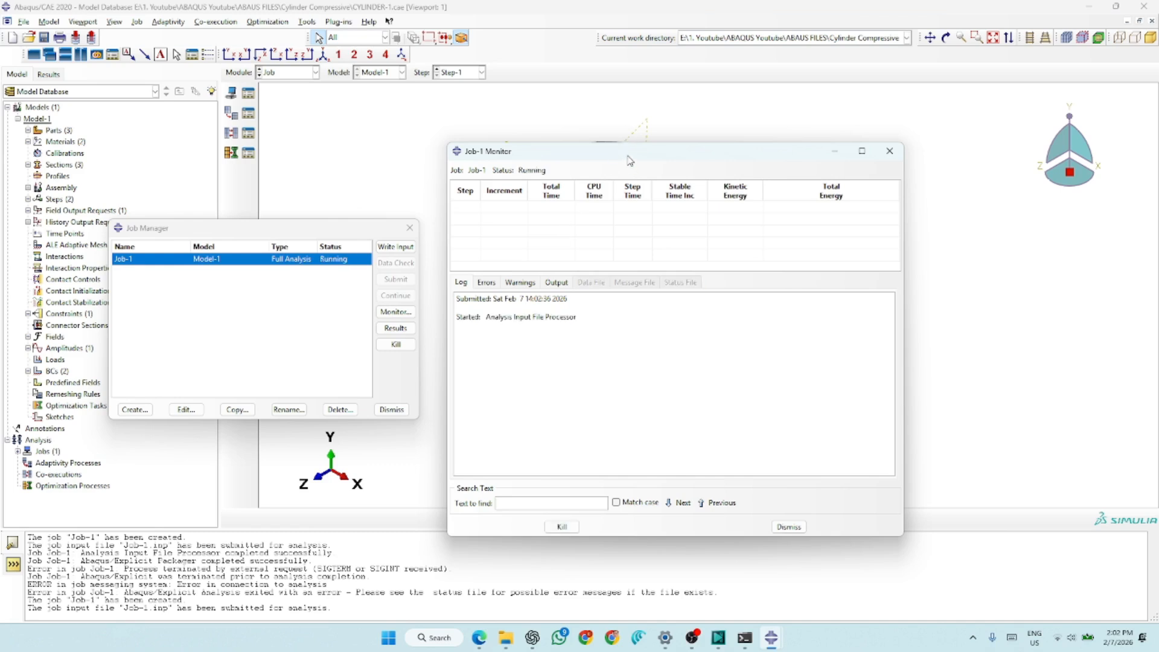
- Check the errors and log of the running Job-1 in its monitor
drag(628, 160, 512, 145)
click(378, 269)
click(346, 267)
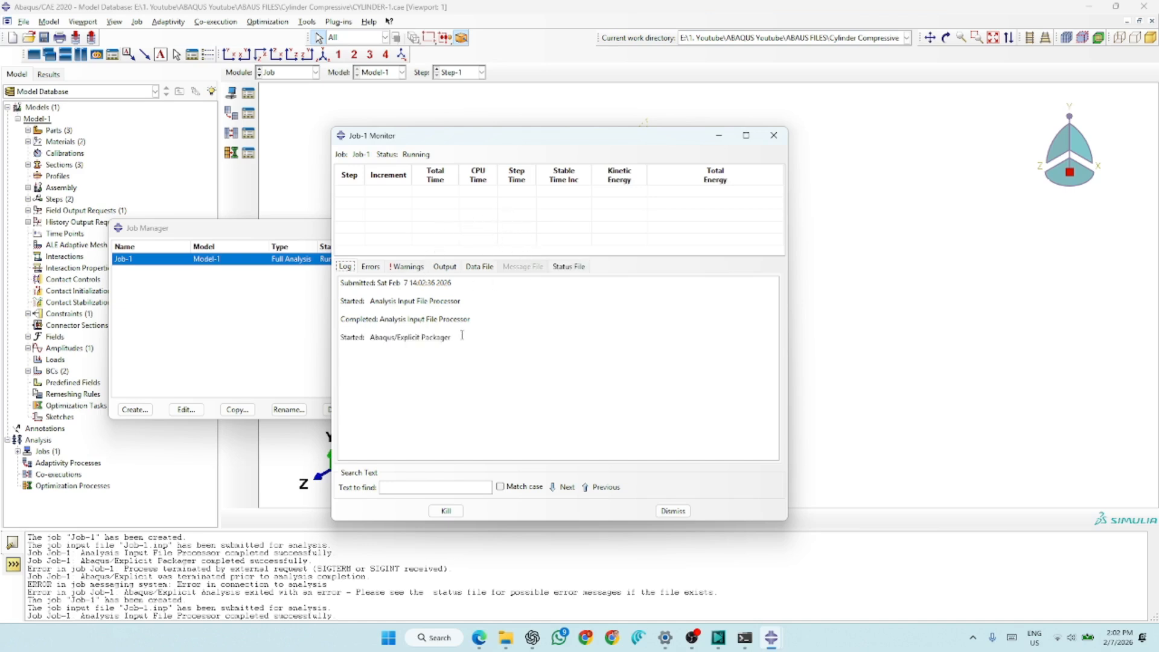
click(463, 360)
shift+click(364, 355)
drag(354, 355, 351, 339)
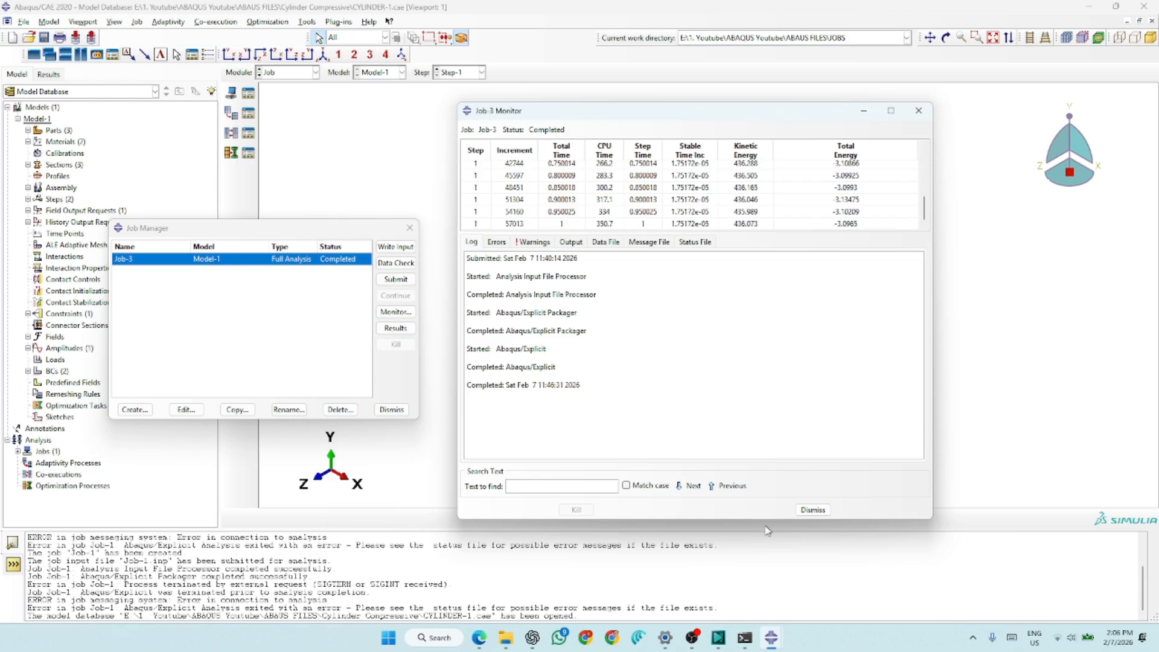
- Close the Job-3 monitor, open the job's results and compare the deformed shape with the Mises stress contours
click(815, 510)
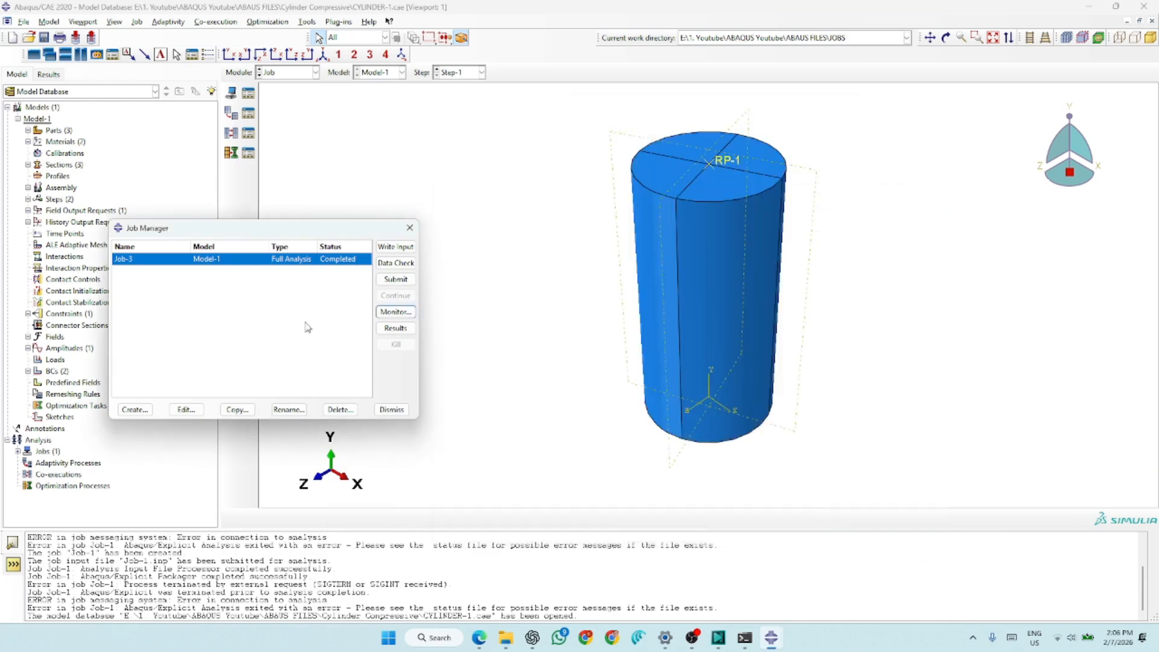
click(405, 329)
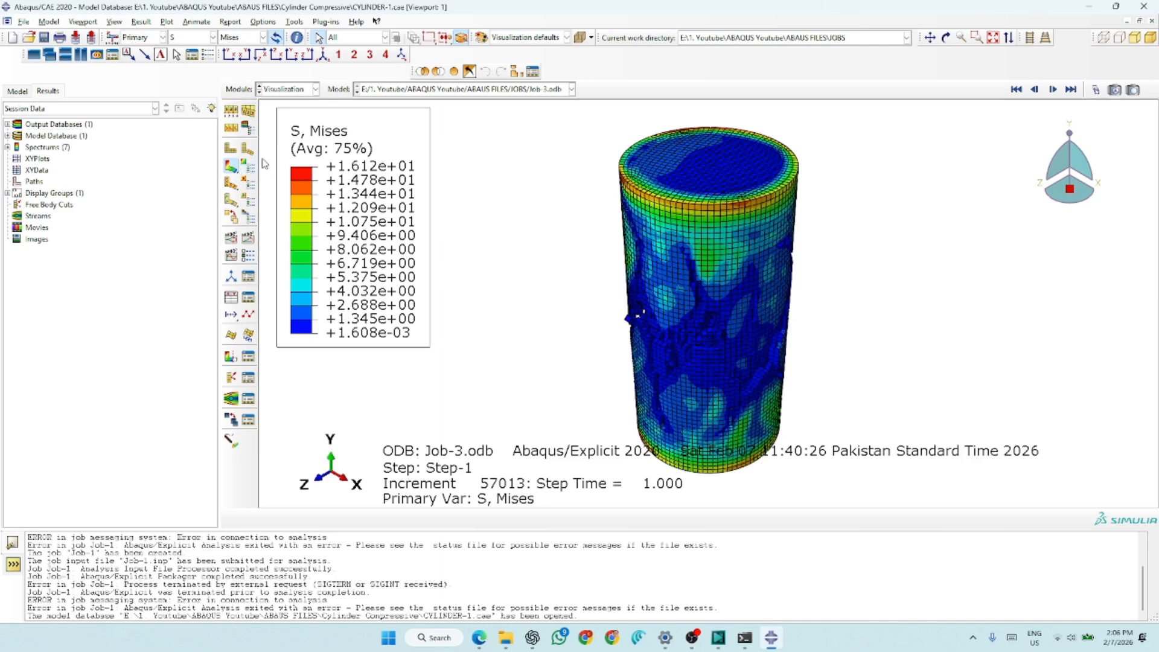
click(248, 151)
click(230, 149)
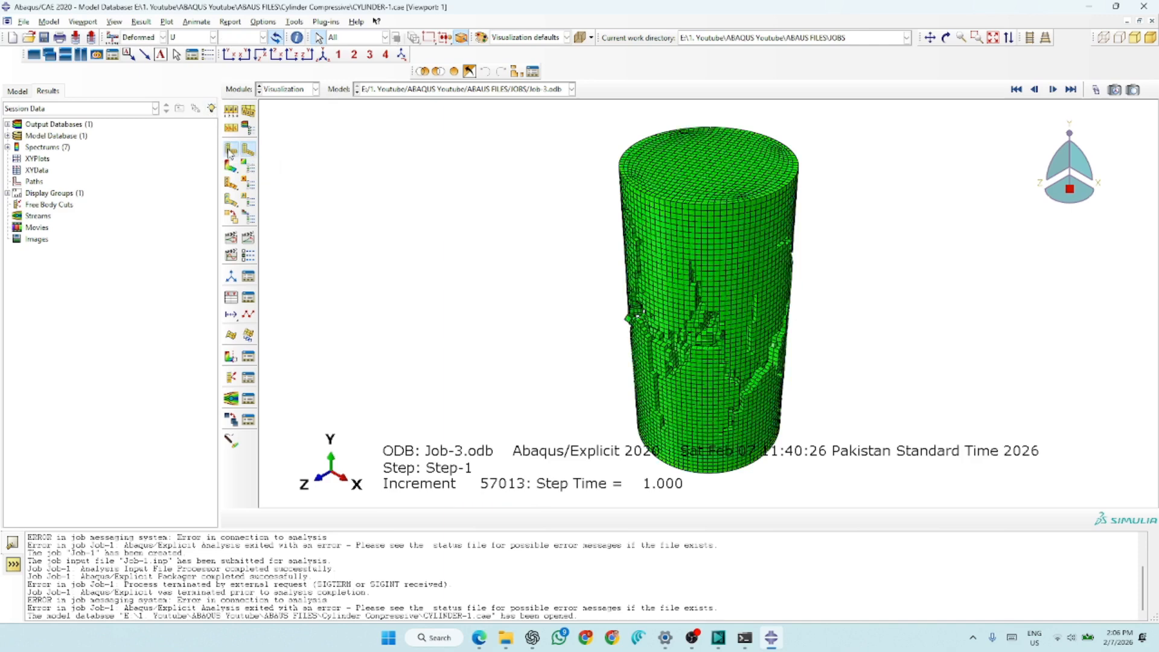
click(230, 166)
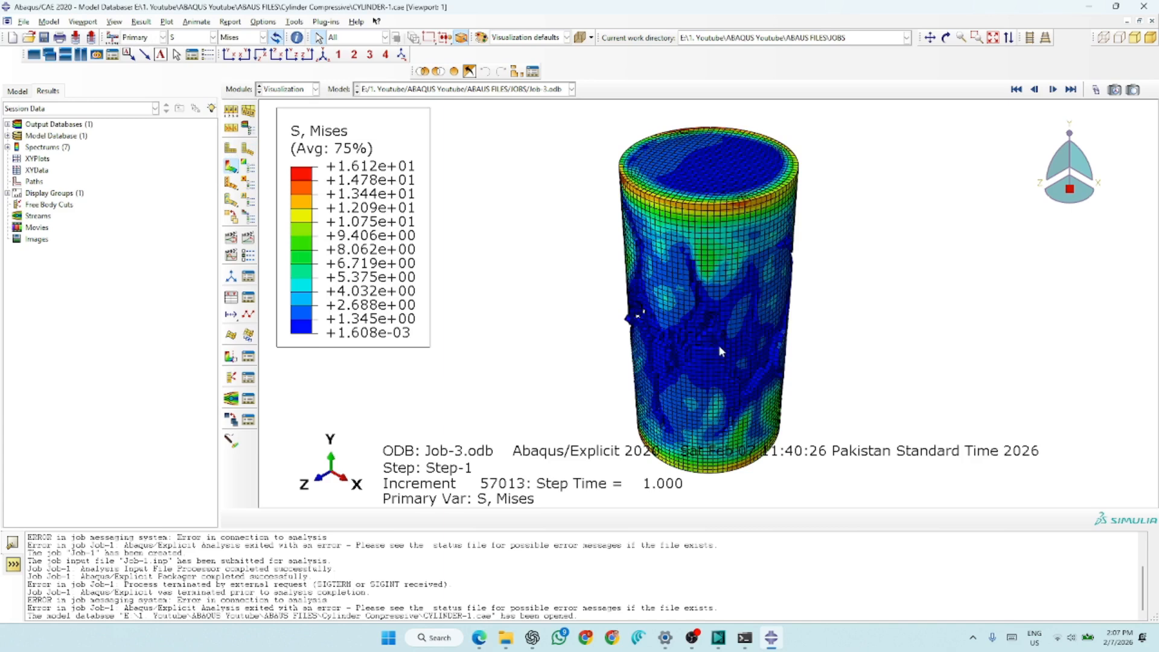
- Display the DAMAGEC contours on the cylinder and scrub back through the Step-1 frames with the Frame Selector
scroll(458, 241, down, 3)
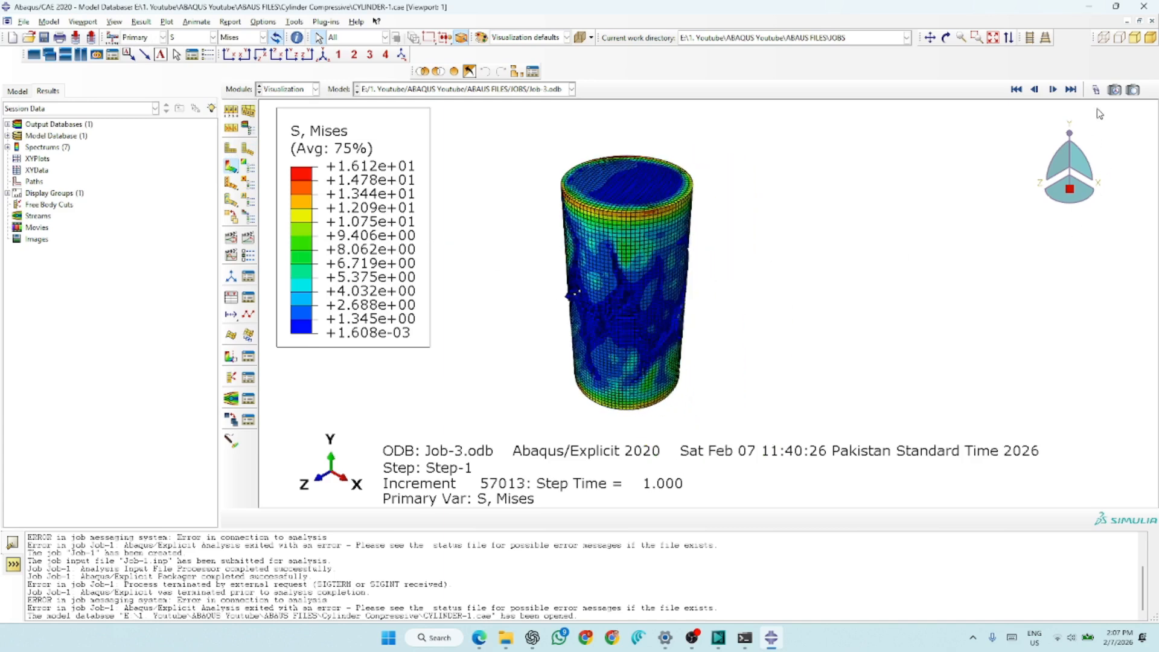
click(203, 38)
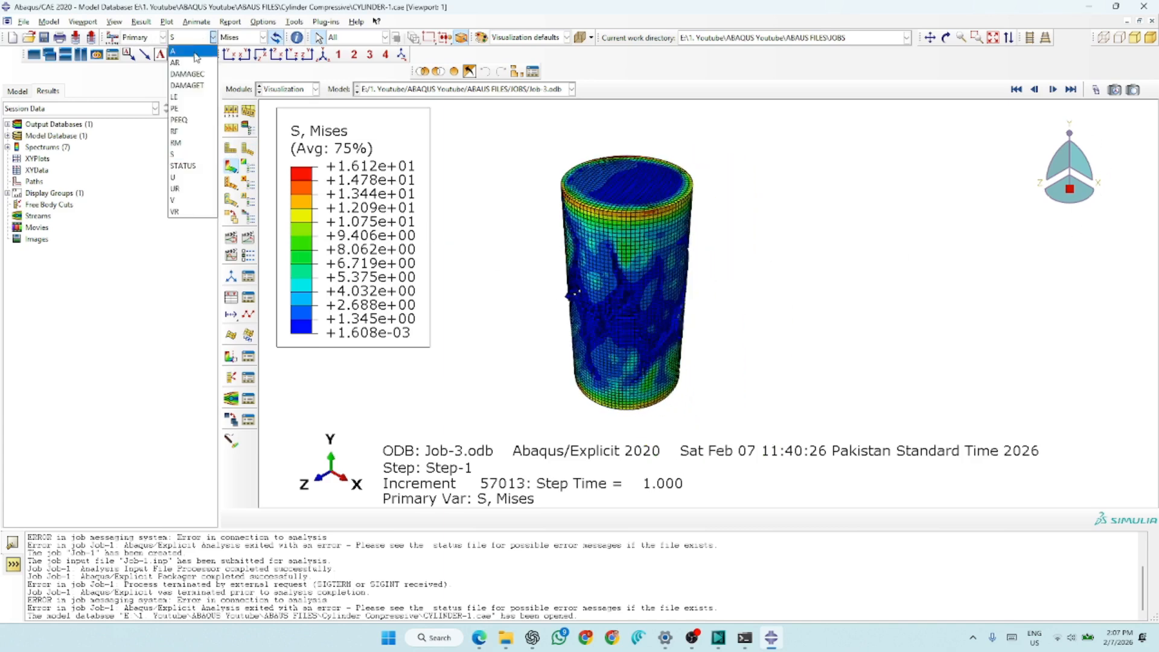
click(187, 74)
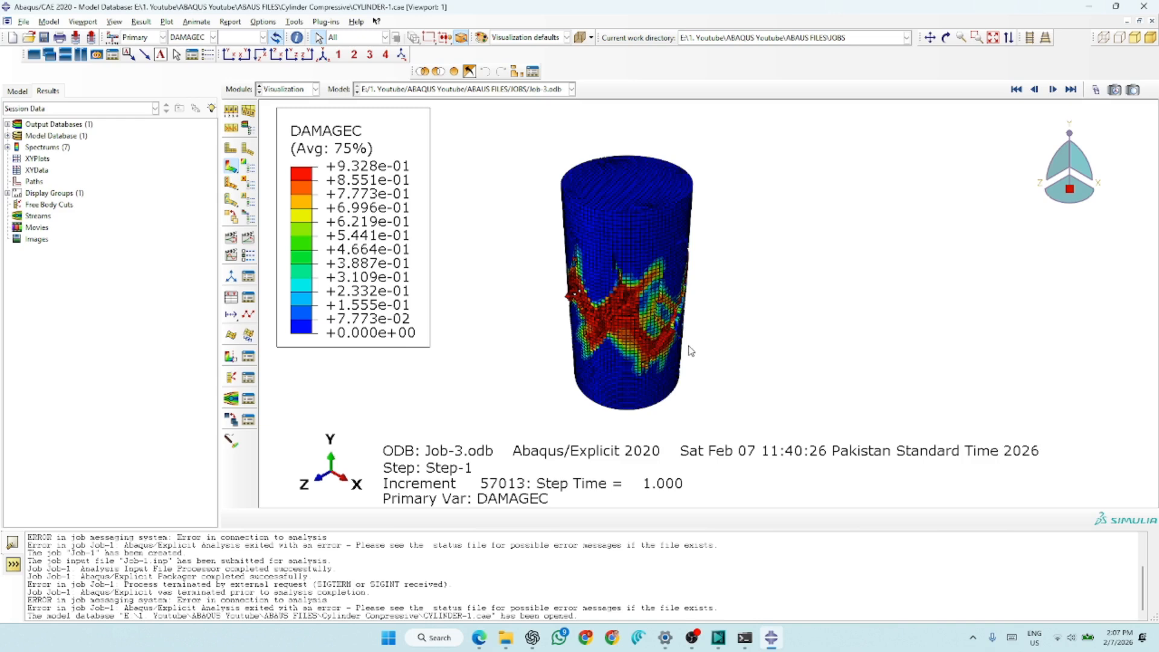
click(1095, 89)
mouse_move(1067, 220)
mouse_down()
mouse_move(954, 216)
mouse_move(1064, 217)
mouse_up()
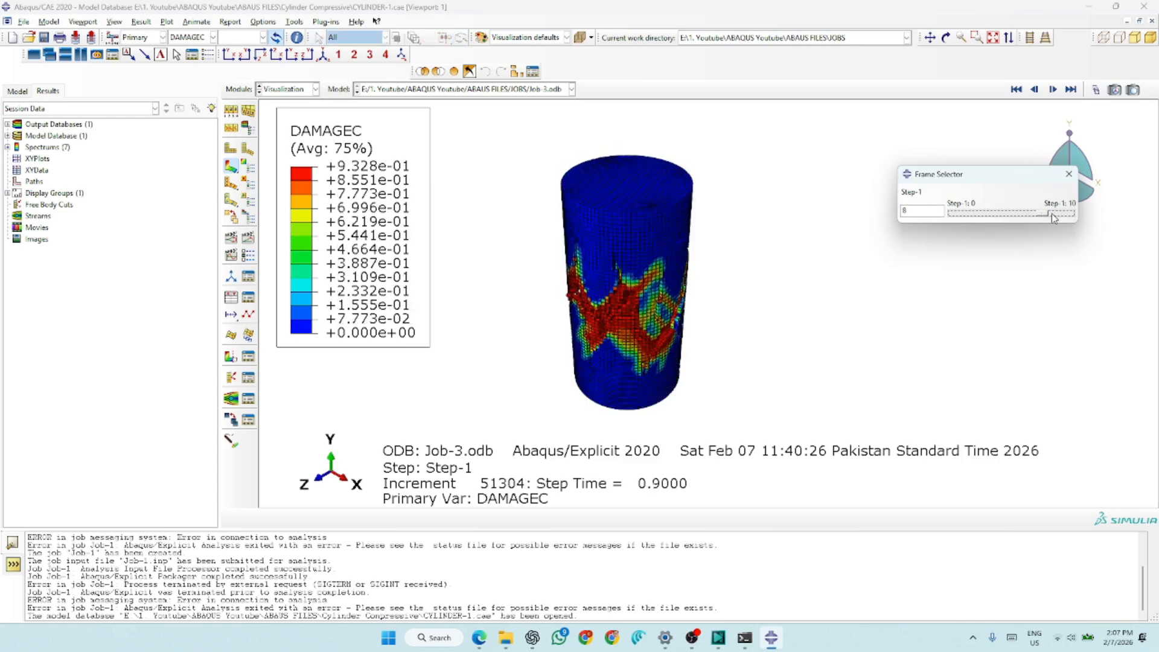